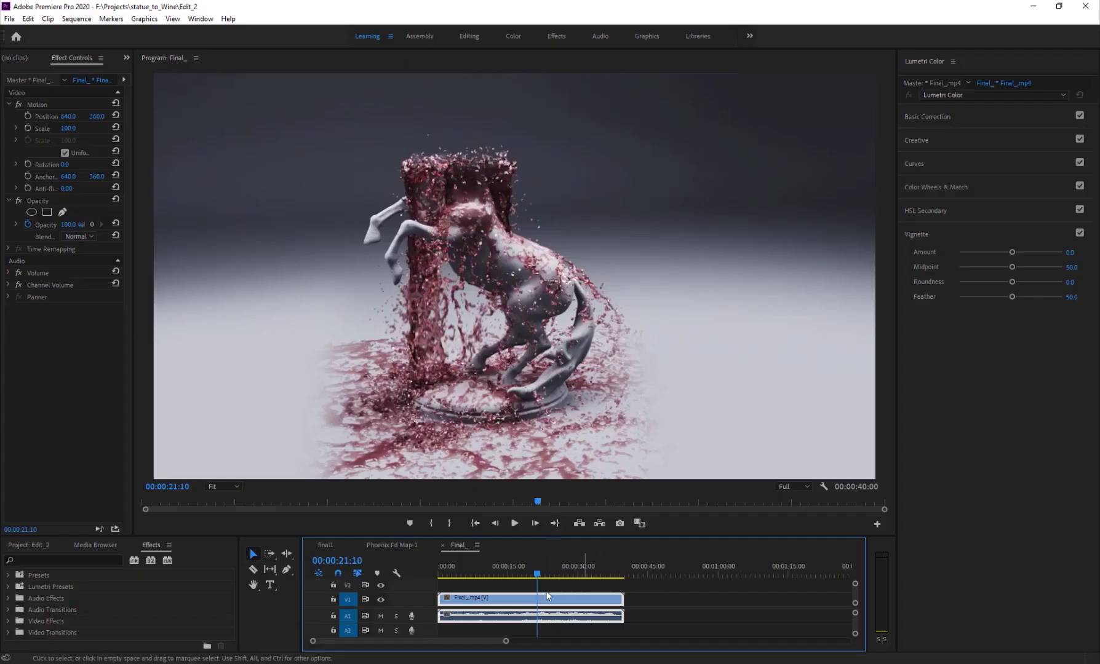
# Step: Play back the final statue-to-wine render from the start and review how the horse dissolves into wine
pyautogui.click(441, 574)
pyautogui.press('space')
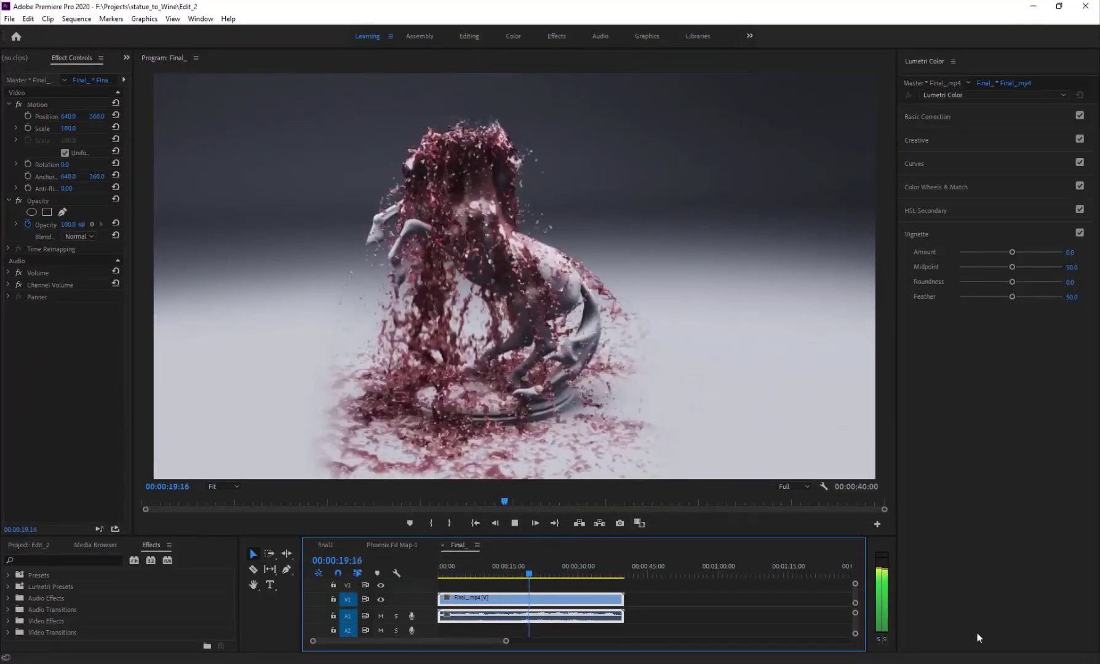
pyautogui.click(982, 663)
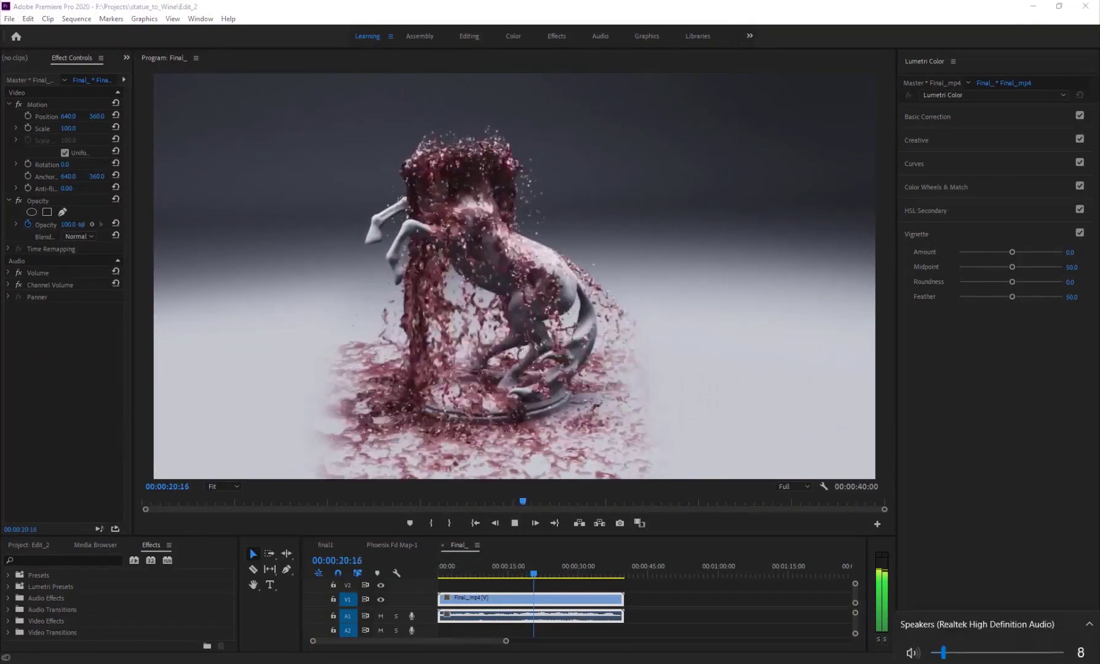
pyautogui.click(728, 606)
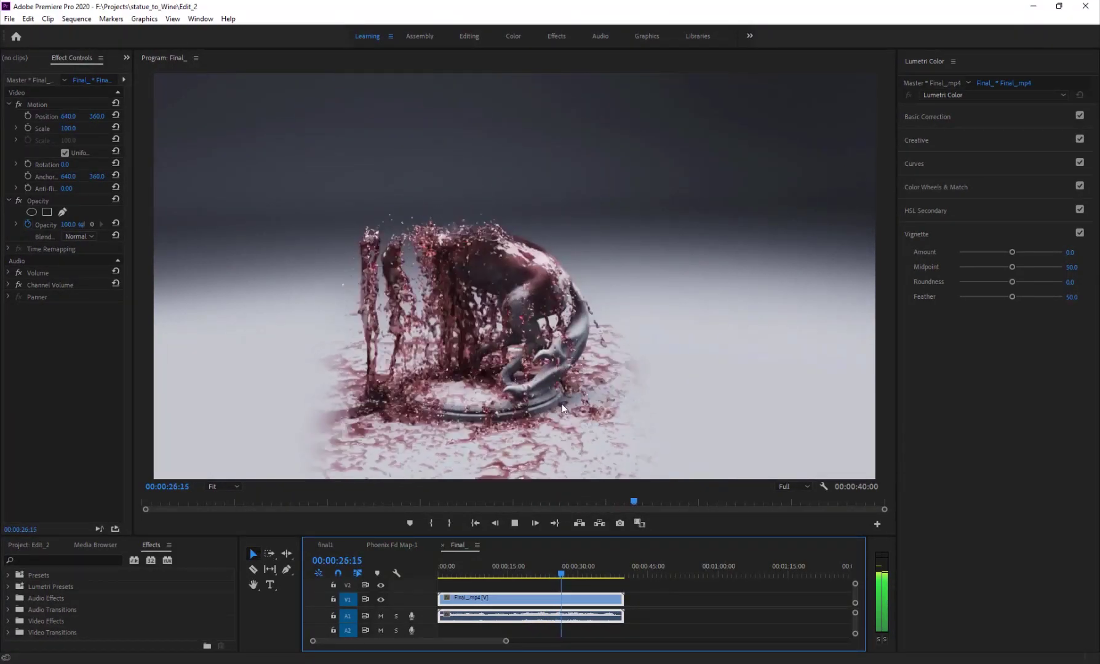
pyautogui.press('space')
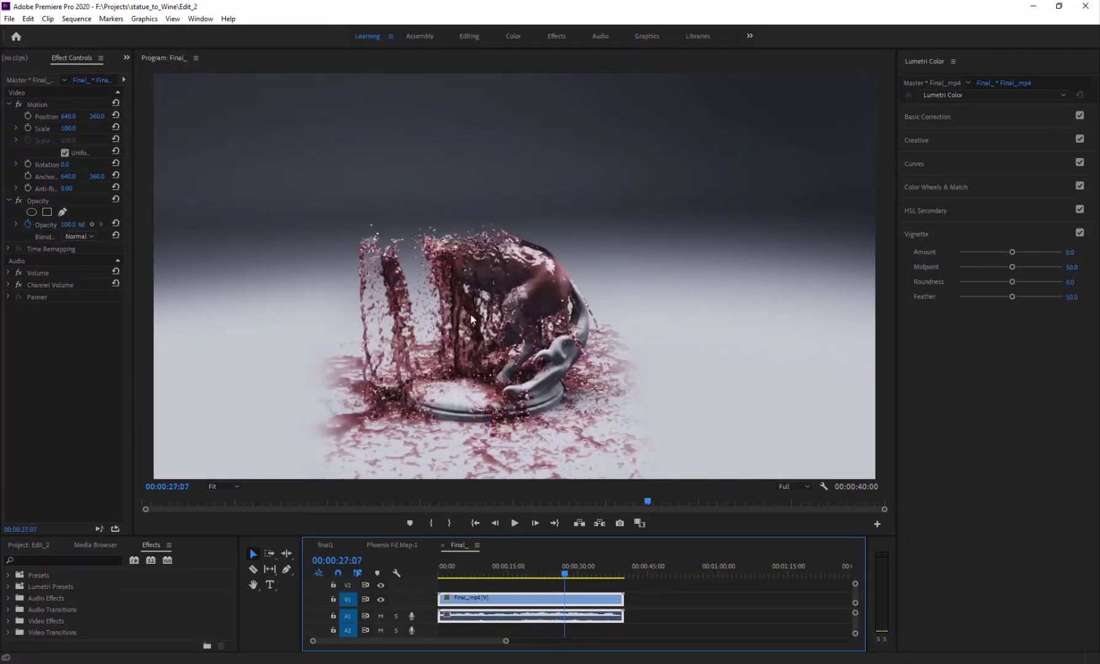
pyautogui.press('space')
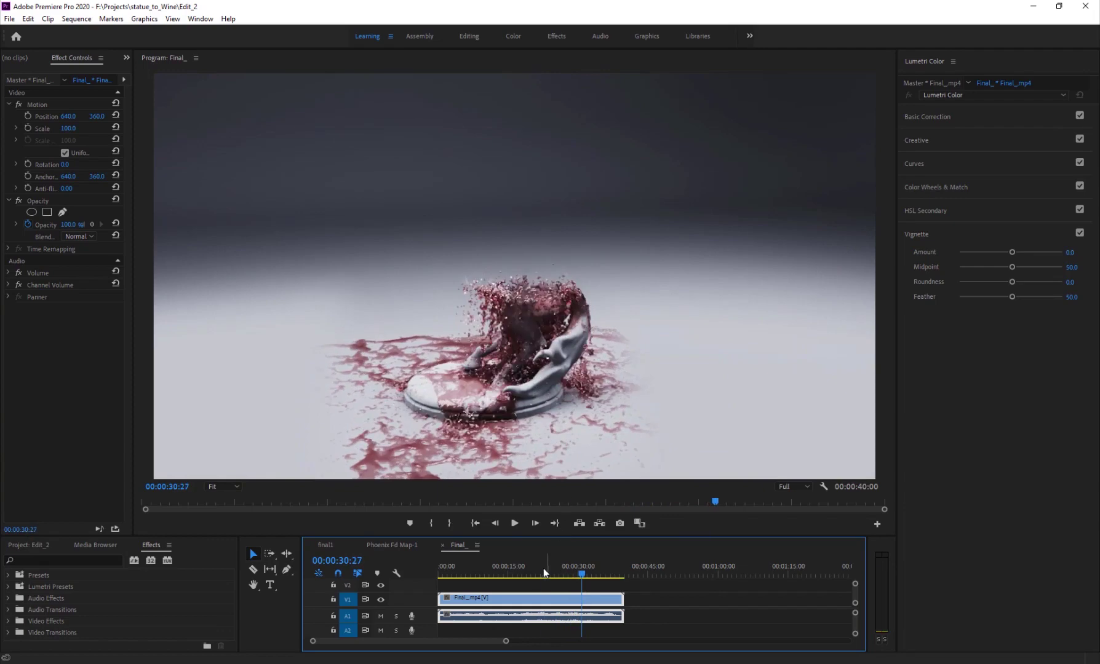
pyautogui.moveTo(556, 572); pyautogui.dragTo(532, 575)
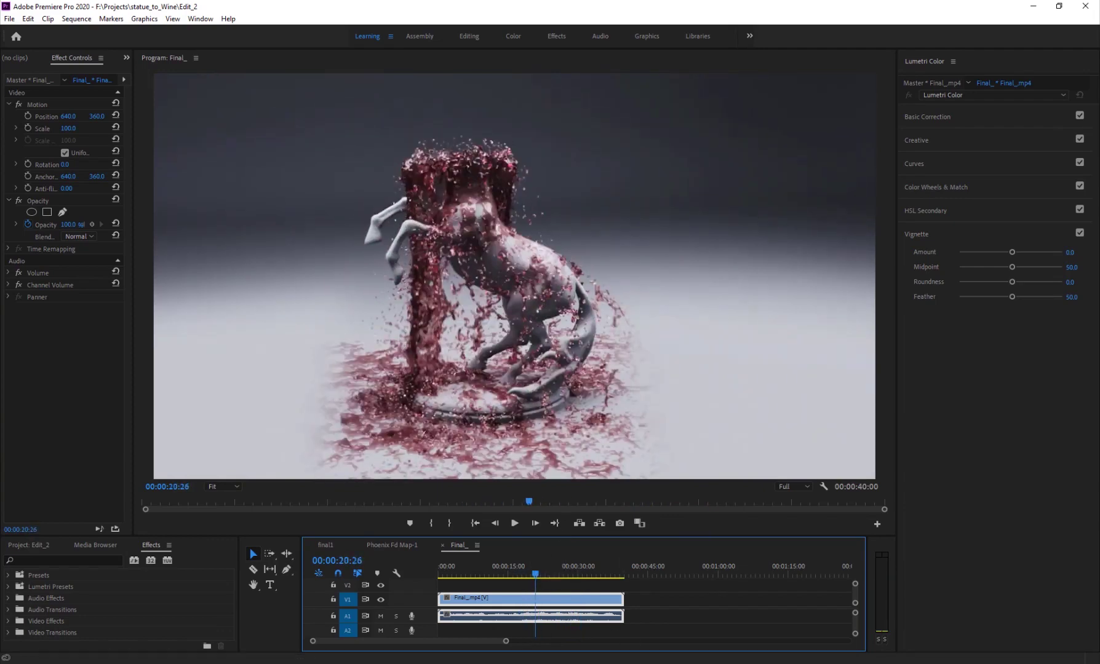
# Step: Switch to the browser and look over the Patreon membership levels, the Statue to Wine project files post and the YouTube channel
pyautogui.click(658, 661)
pyautogui.click(232, 10)
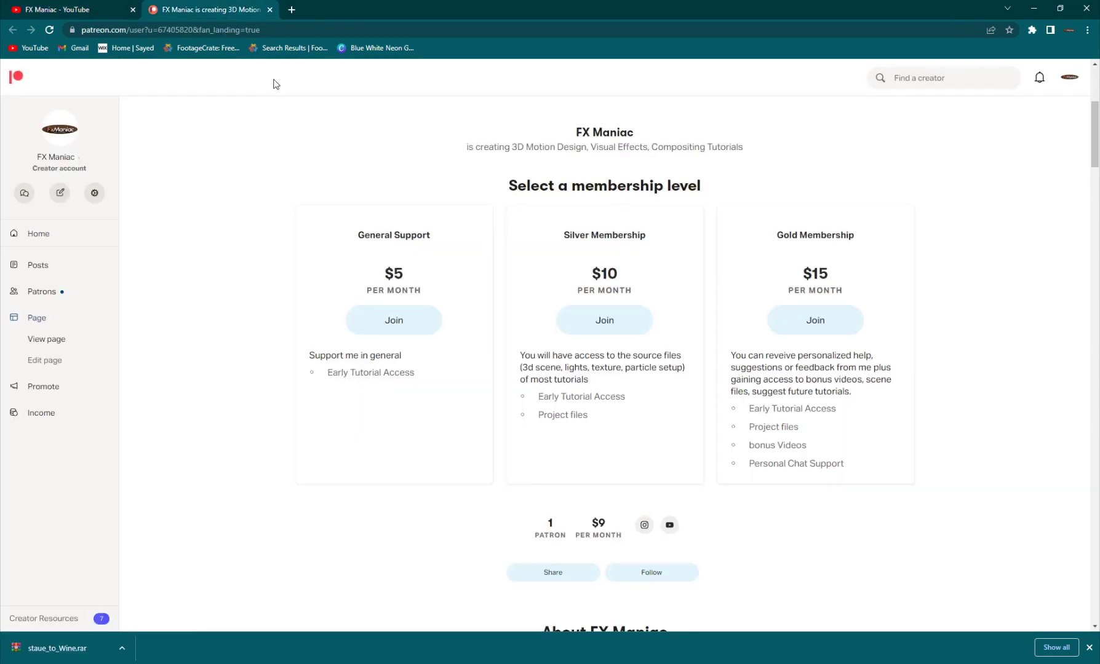
pyautogui.scroll(-5, 404, 316)
pyautogui.scroll(-7, 402, 318)
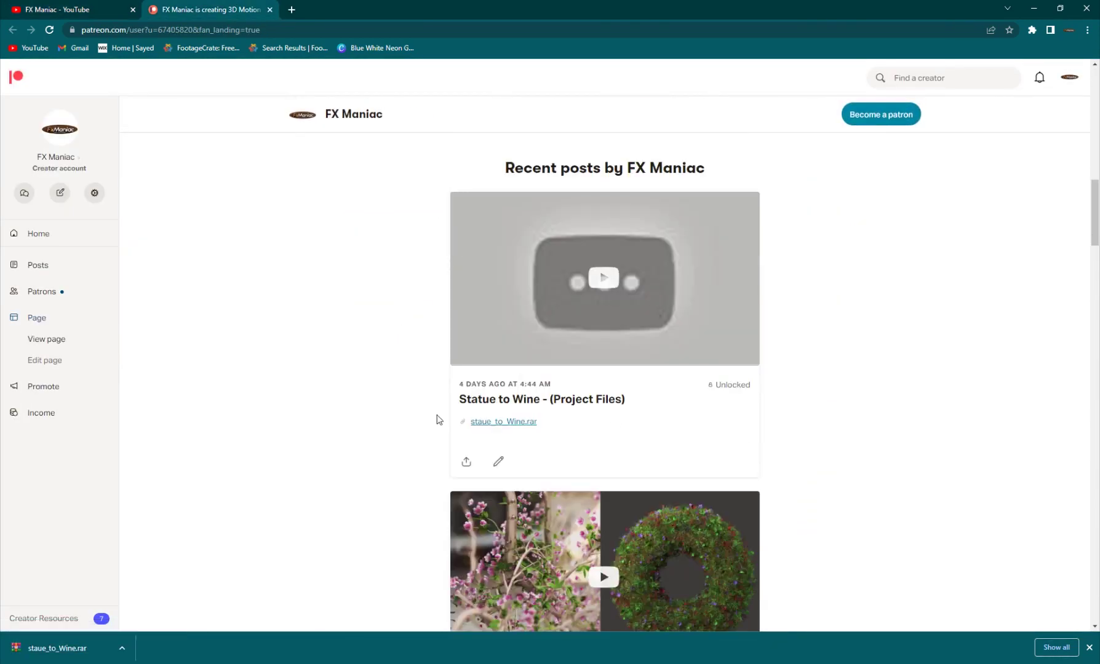
pyautogui.scroll(4, 553, 418)
pyautogui.scroll(4, 492, 319)
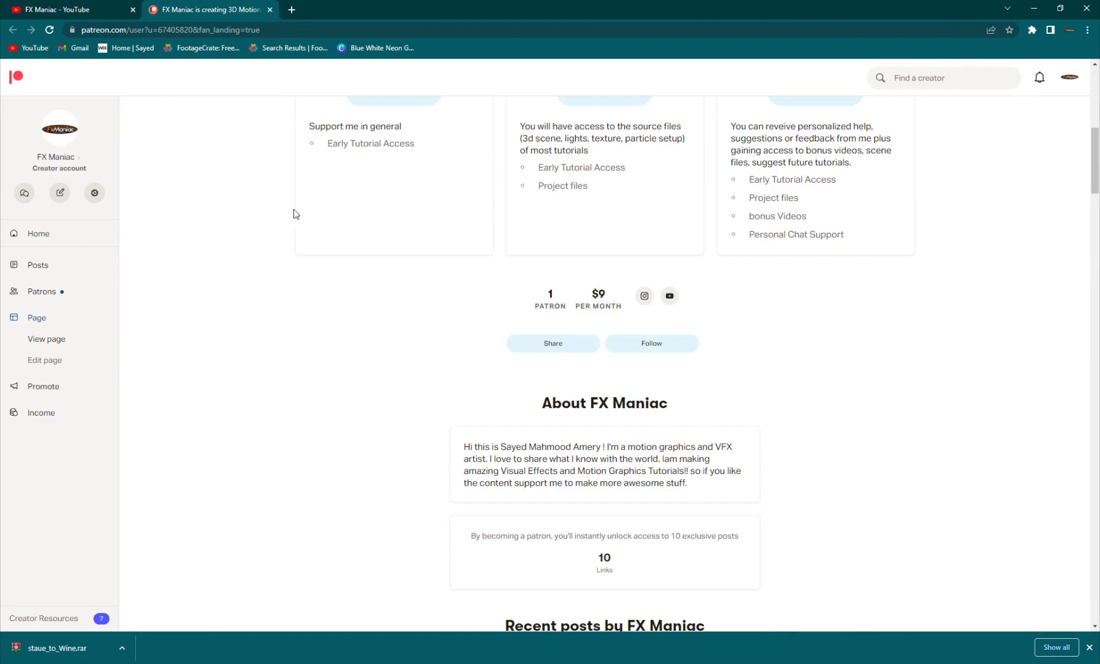
pyautogui.scroll(3, 344, 259)
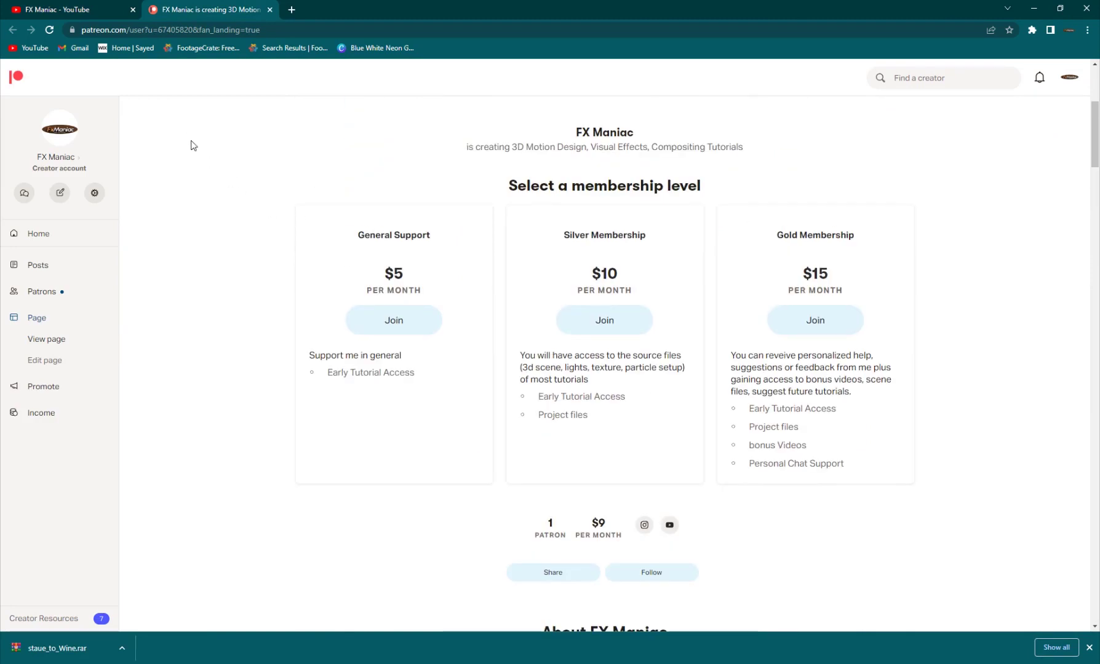
pyautogui.click(91, 5)
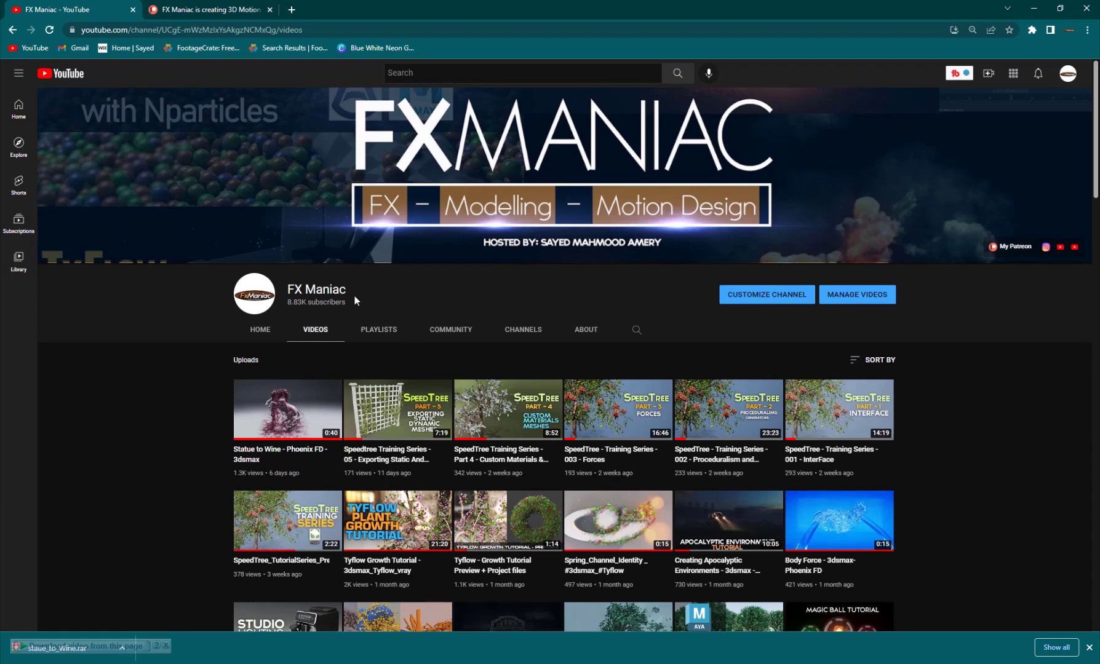
# Step: Switch to 3ds Max and create a teapot of about 34.6 cm radius at the centre of the grid
pyautogui.click(233, 18)
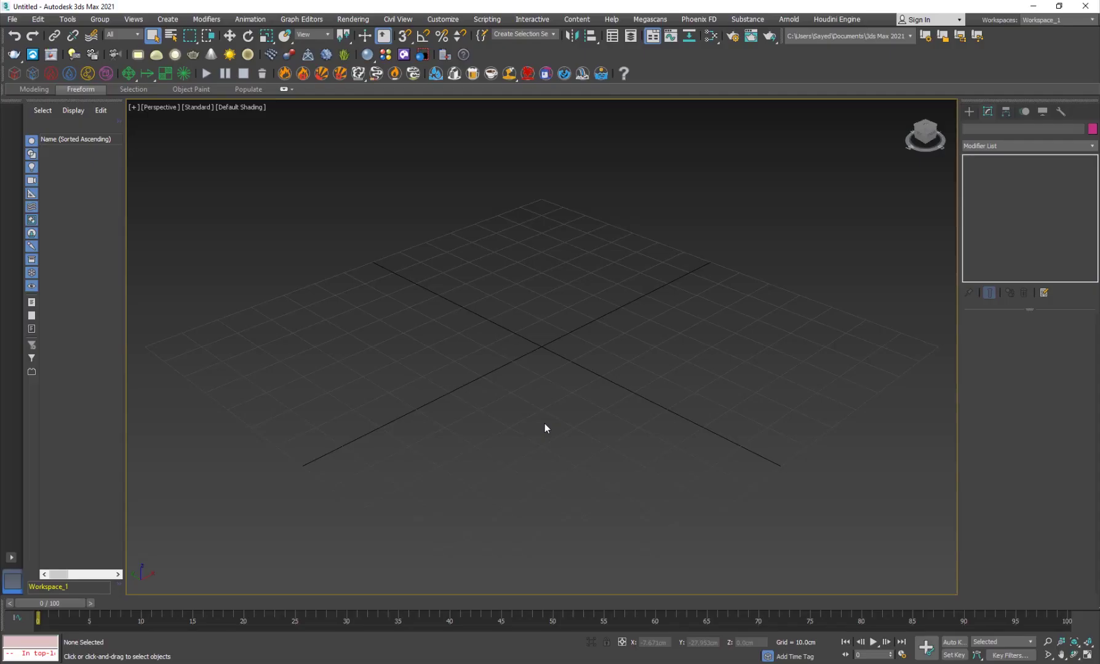
pyautogui.moveTo(611, 408); pyautogui.dragTo(577, 406, button='middle')
pyautogui.press('w')
pyautogui.click(969, 112)
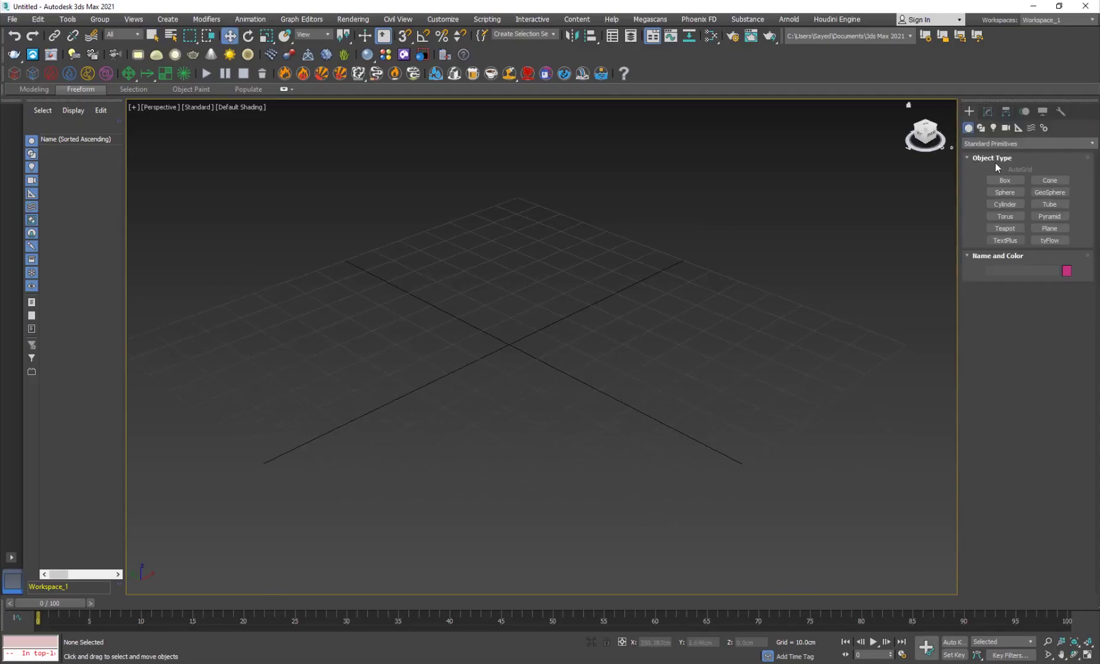
pyautogui.click(1009, 229)
pyautogui.moveTo(508, 342); pyautogui.dragTo(617, 407)
pyautogui.press('w')
pyautogui.keyDown('alt'); pyautogui.moveTo(542, 451); pyautogui.dragTo(497, 435, button='middle'); pyautogui.keyUp('alt')
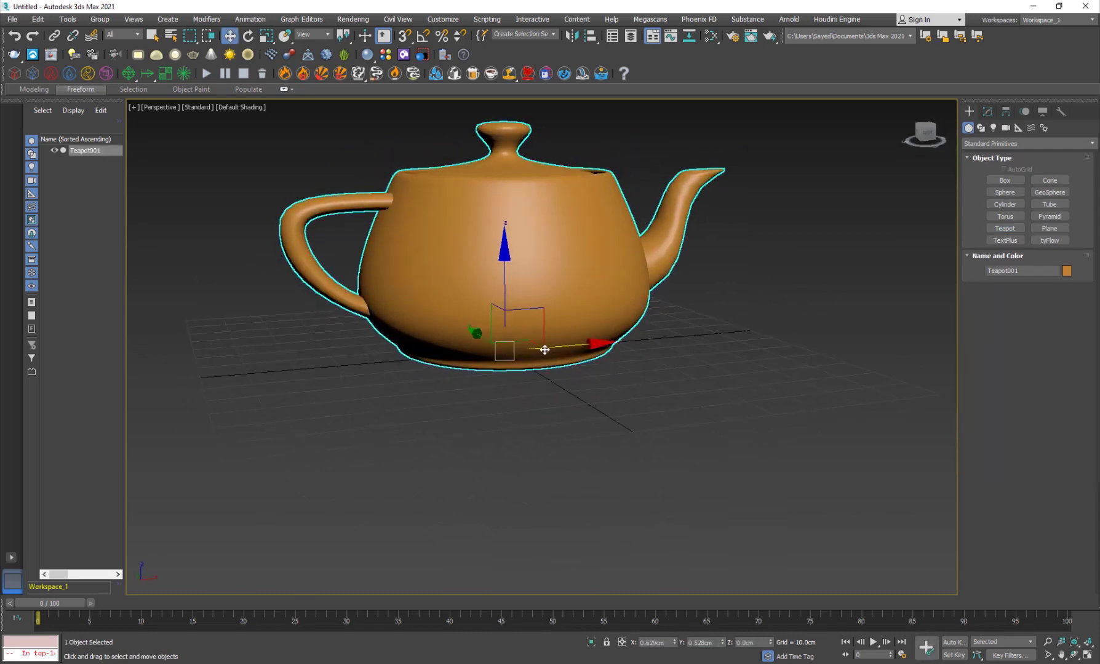
pyautogui.moveTo(542, 352); pyautogui.dragTo(535, 392, button='middle')
# Step: Set the teapot's segments to 16
pyautogui.click(988, 114)
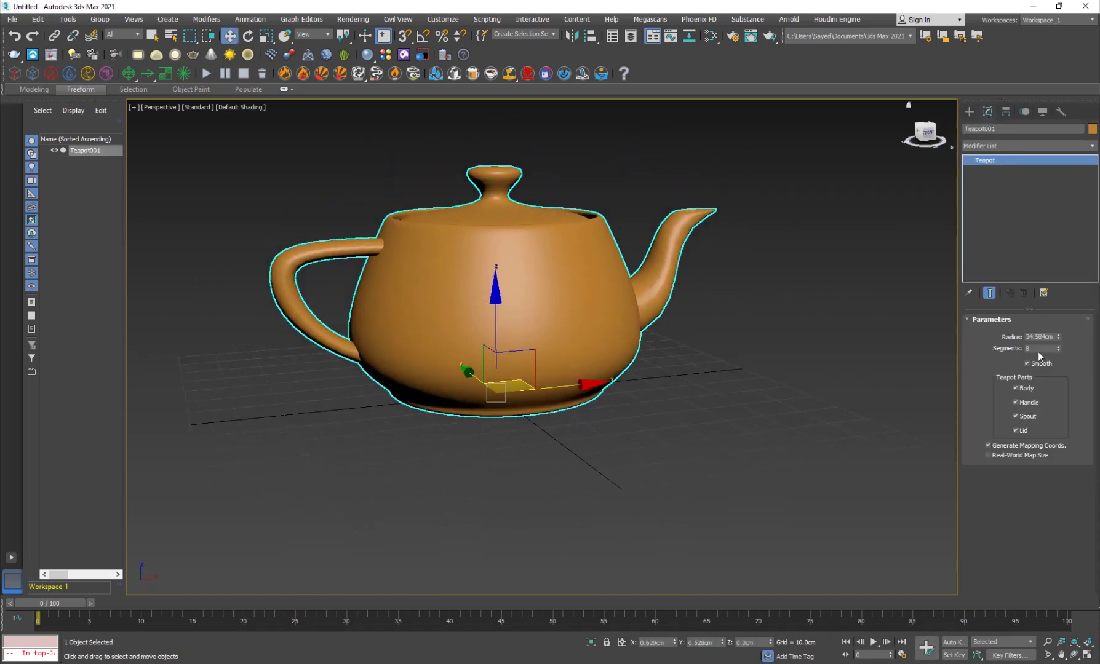
pyautogui.doubleClick(1031, 348)
pyautogui.write('16')
pyautogui.press('Return')
pyautogui.click(666, 406)
pyautogui.moveTo(403, 333); pyautogui.dragTo(489, 385, button='middle')
pyautogui.click(487, 388)
pyautogui.press('r')
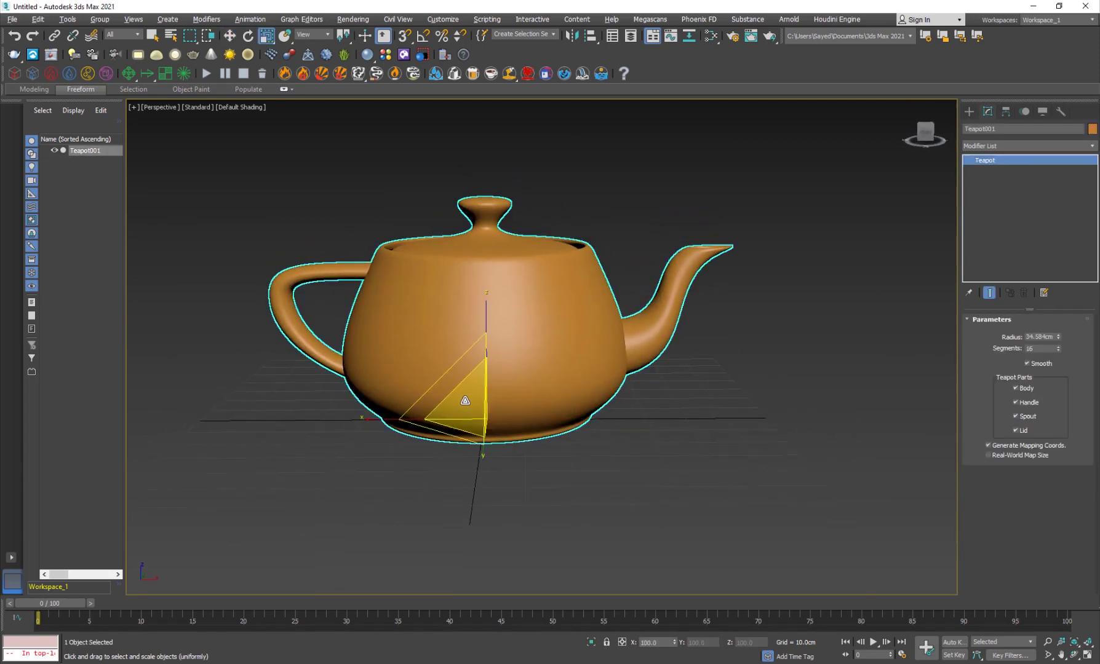
pyautogui.moveTo(465, 401); pyautogui.dragTo(429, 428)
pyautogui.press('w')
pyautogui.click(430, 438)
pyautogui.click(499, 367)
pyautogui.press('z')
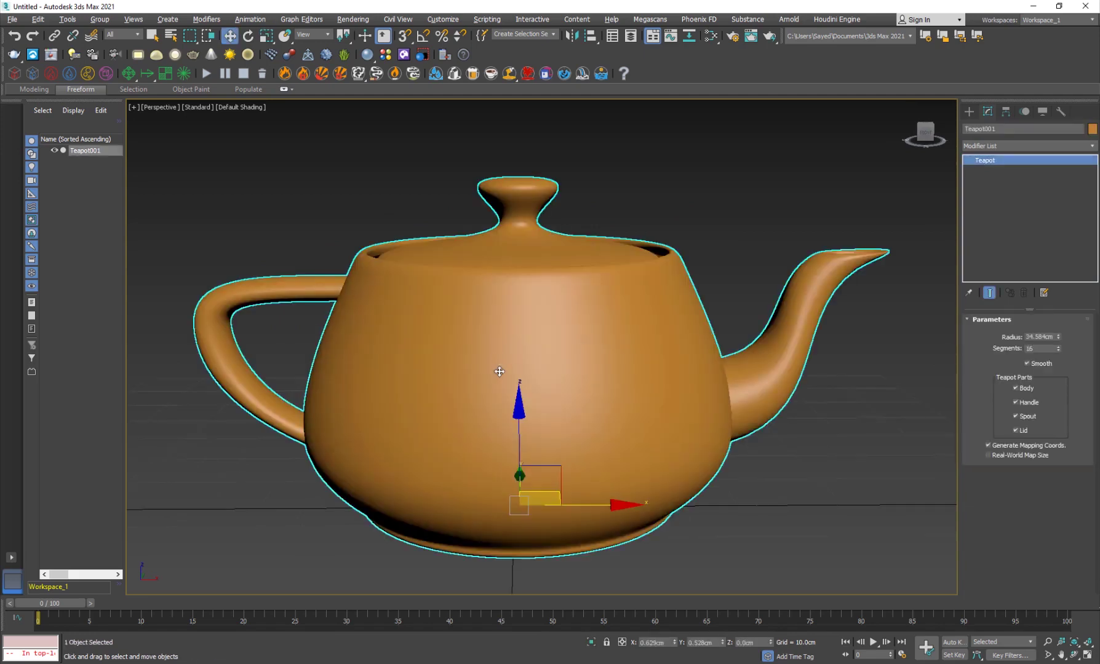
pyautogui.scroll(-6, 438, 406)
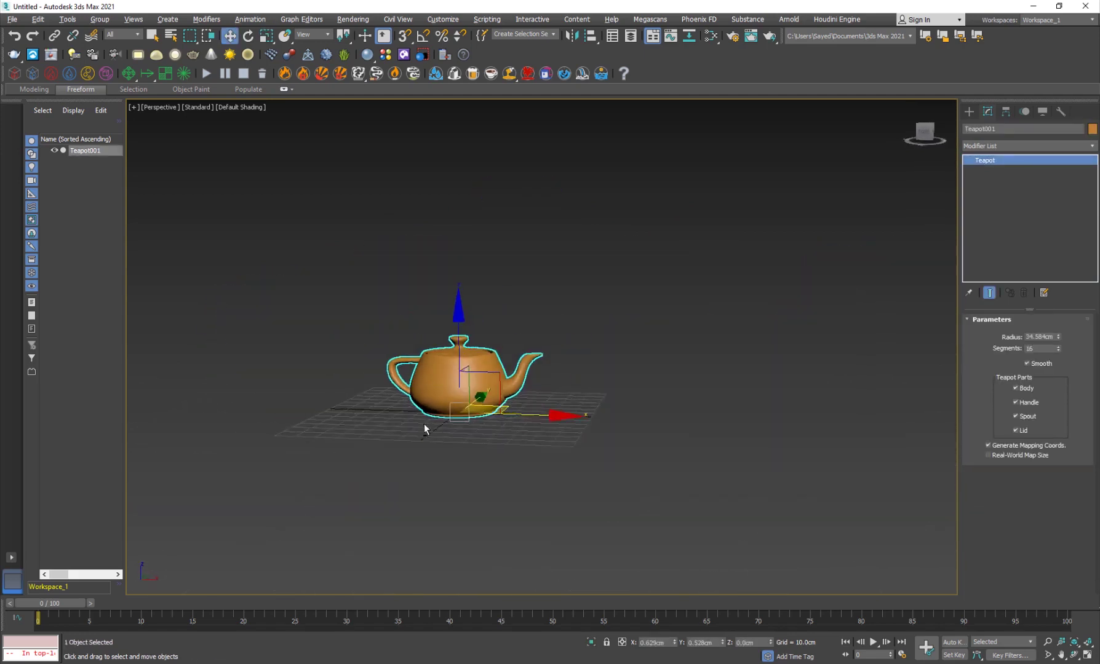
pyautogui.scroll(3, 425, 428)
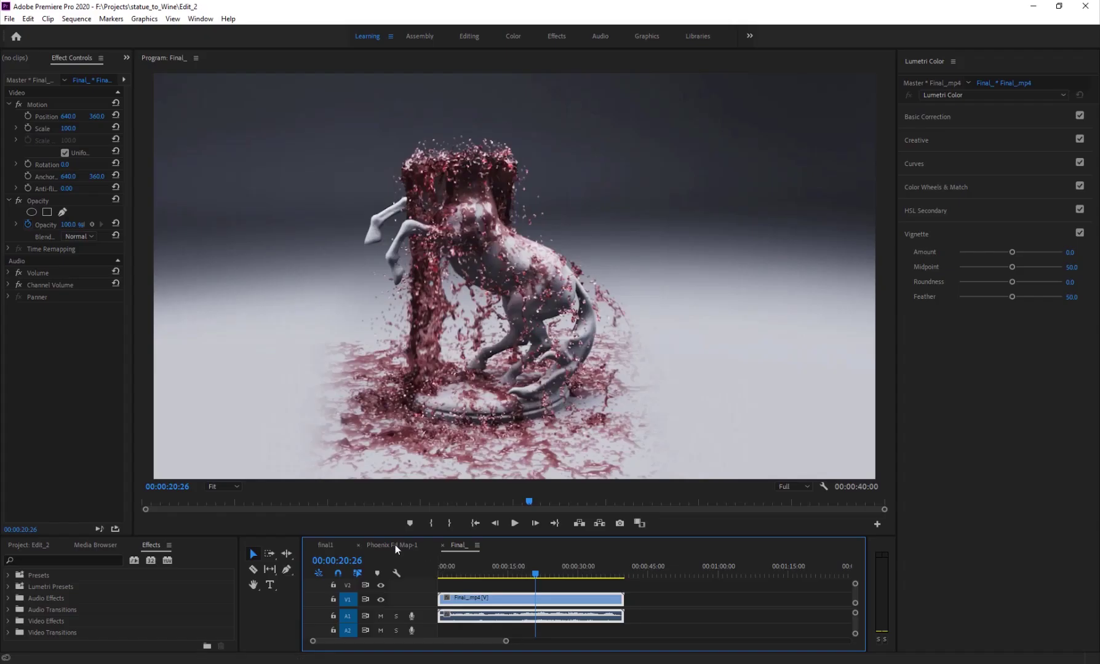
# Step: Switch to Premiere Pro and compare the black-and-white wipe animations in the final1 and Phoenix Fd Map-1 sequences
pyautogui.click(394, 545)
pyautogui.click(325, 545)
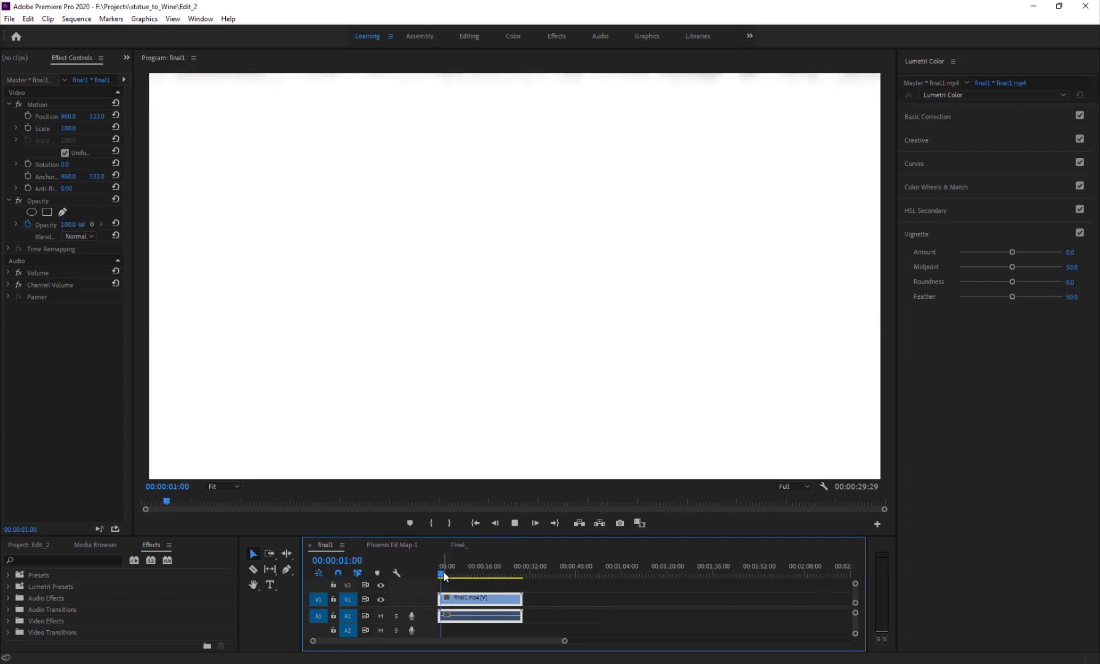
pyautogui.moveTo(446, 575); pyautogui.dragTo(496, 595)
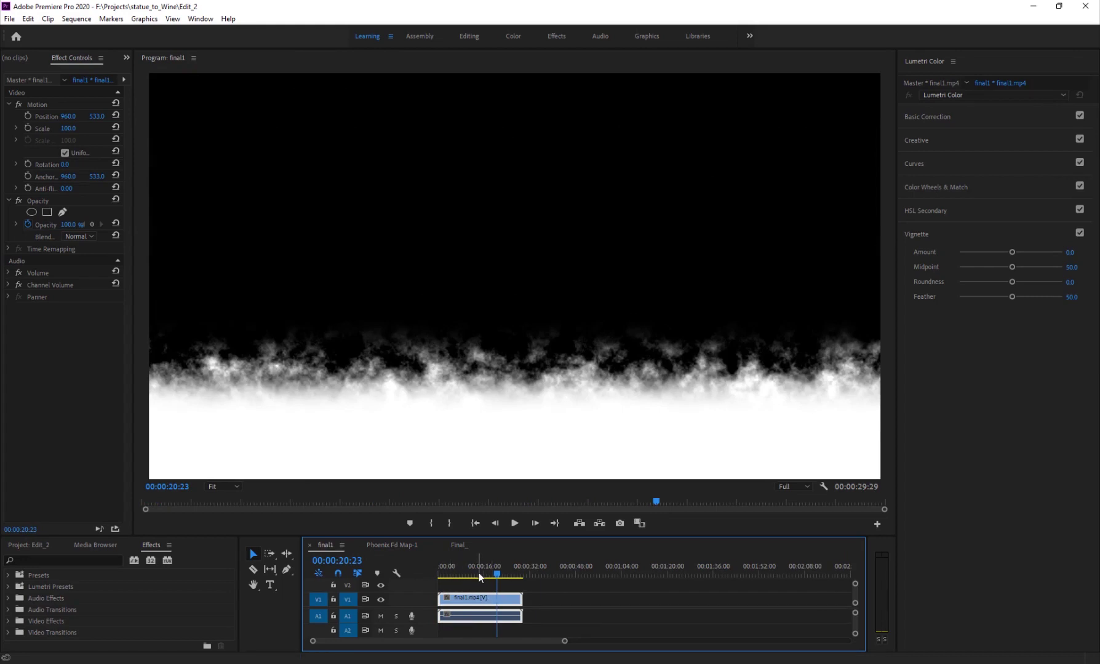
pyautogui.click(400, 547)
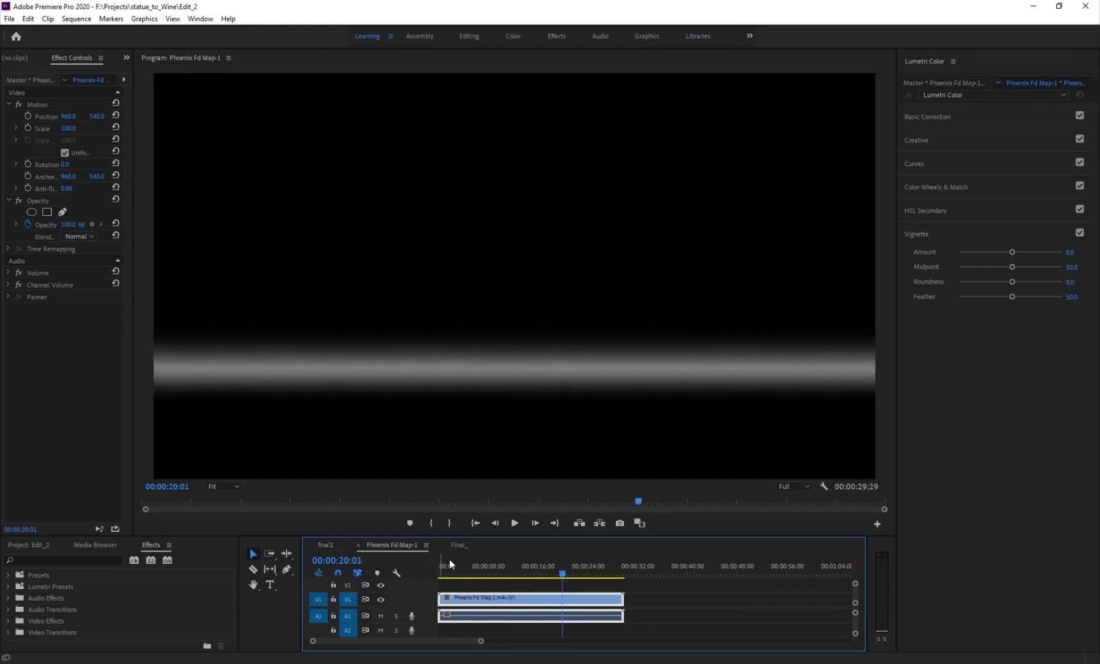
pyautogui.click(327, 546)
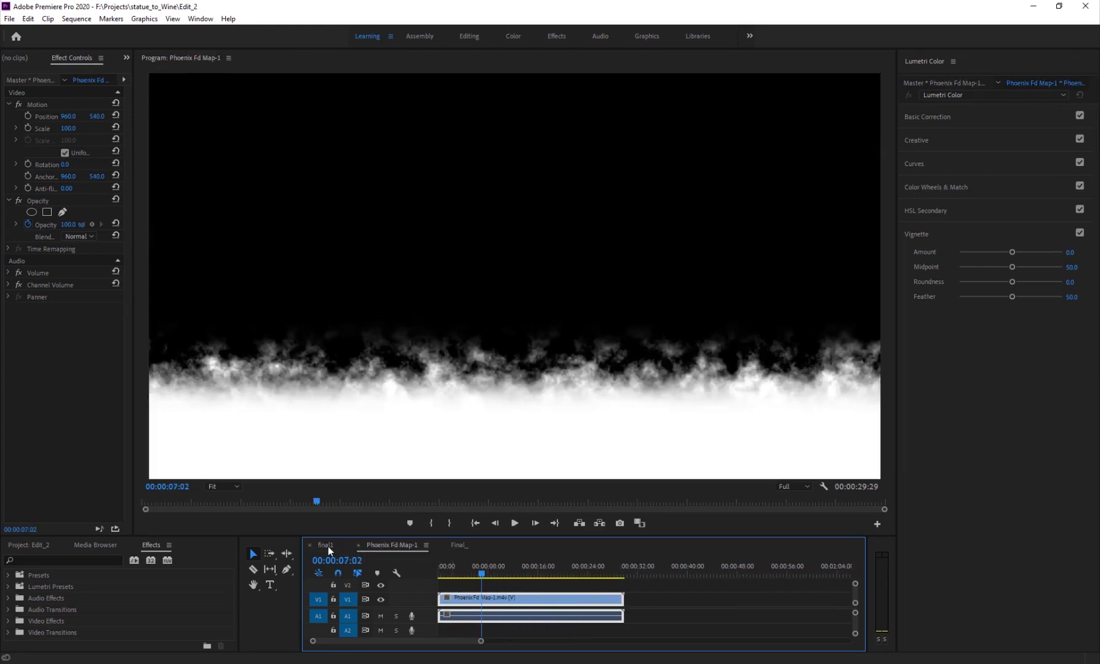
pyautogui.moveTo(481, 565)
pyautogui.mouseDown()
pyautogui.moveTo(458, 566)
pyautogui.moveTo(477, 579)
pyautogui.mouseUp()
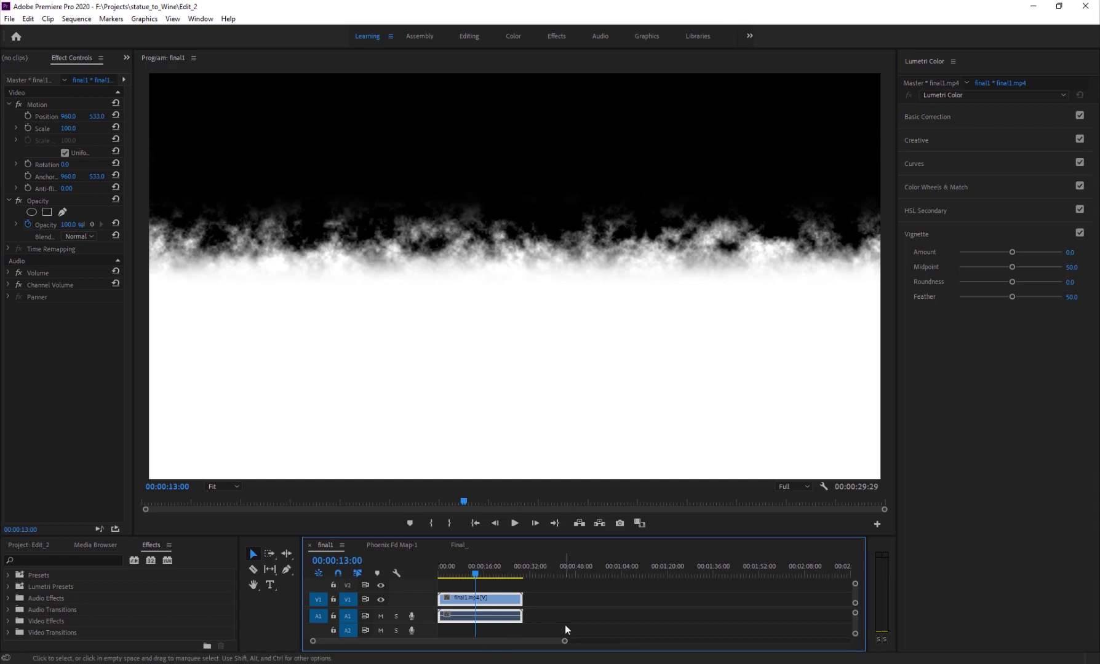
# Step: Switch to After Effects and create a 1280 x 720 composition at 25 fps with a 30-second duration
pyautogui.hotkey('alt', 'Tab')
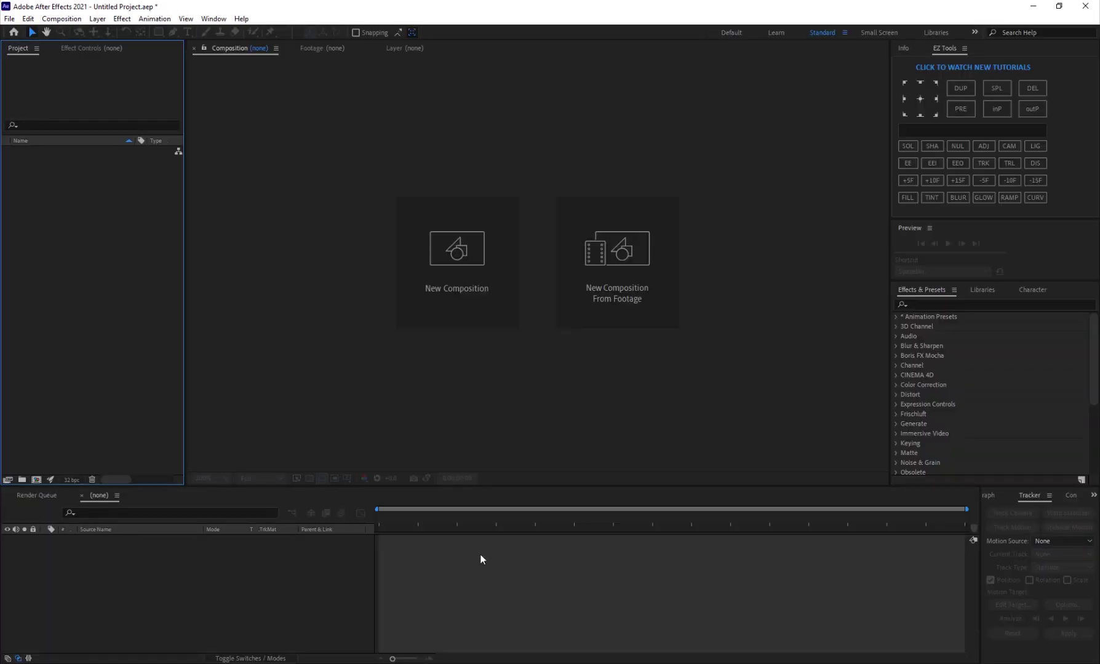
pyautogui.click(426, 410)
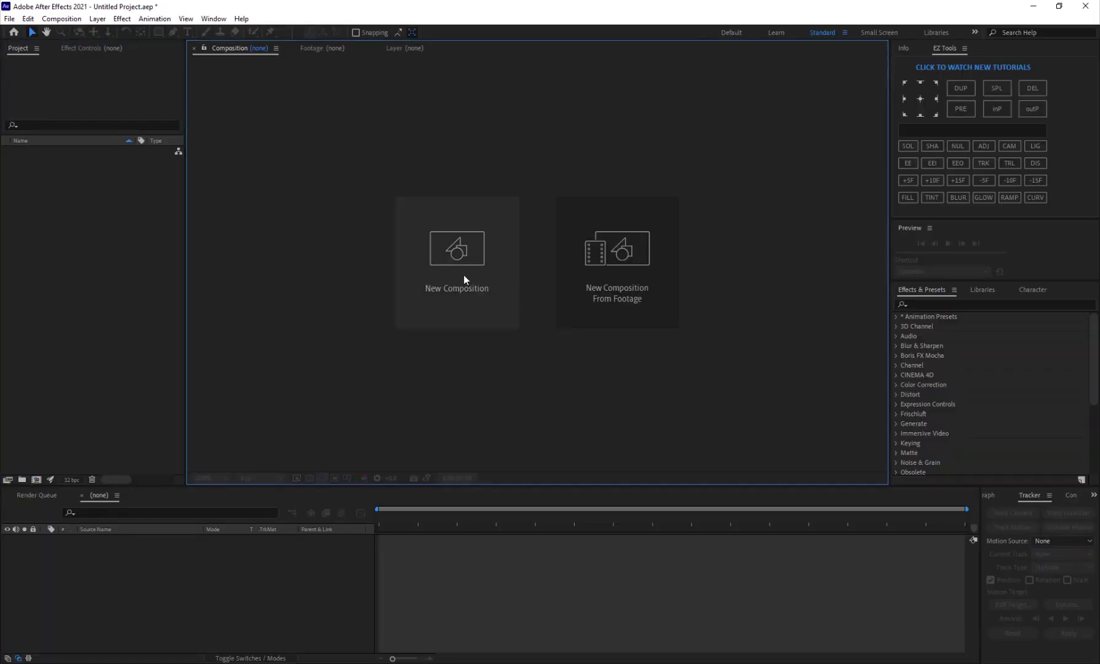
pyautogui.click(463, 275)
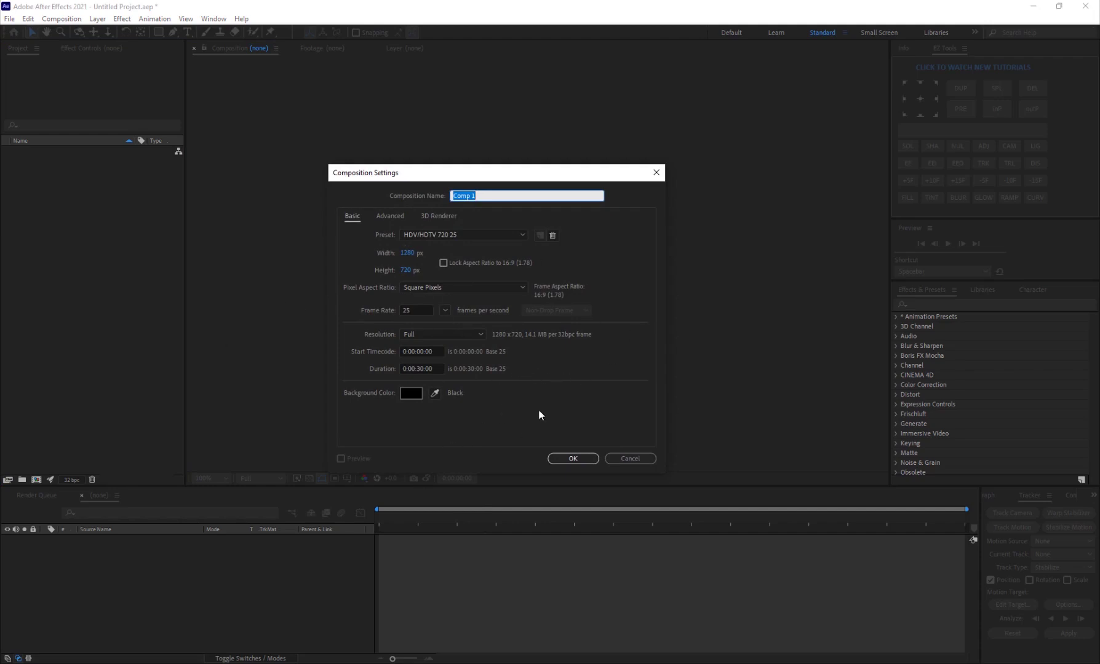
pyautogui.click(573, 458)
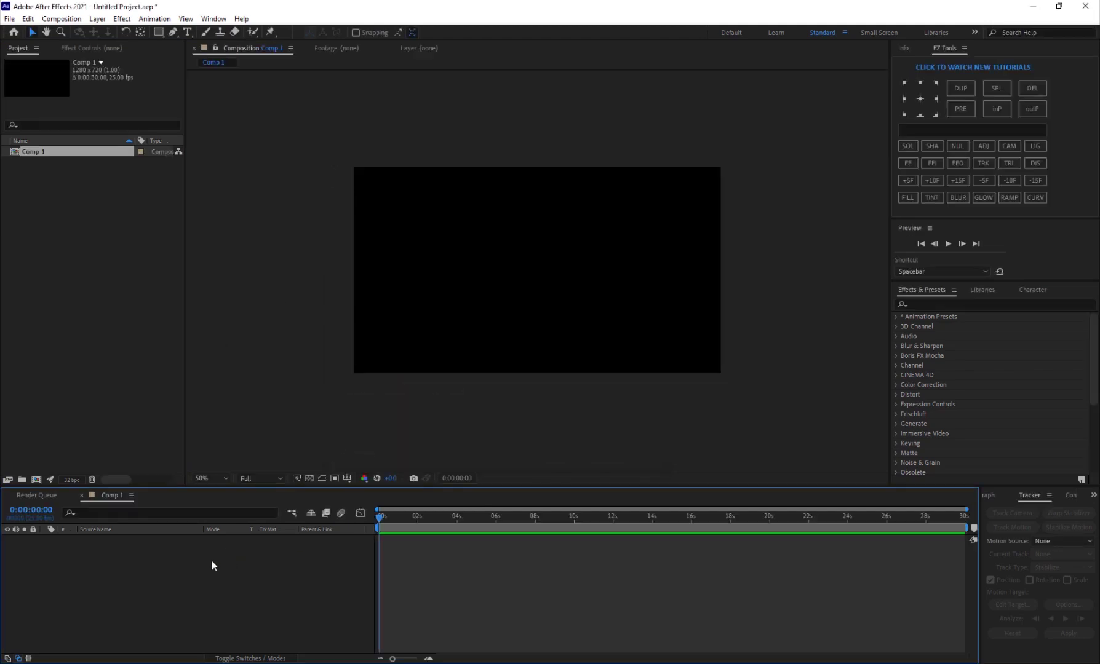
# Step: Add a white solid layer at the composition size of 1280 x 720 px
pyautogui.rightClick(195, 559)
pyautogui.moveTo(232, 441)
pyautogui.click(351, 473)
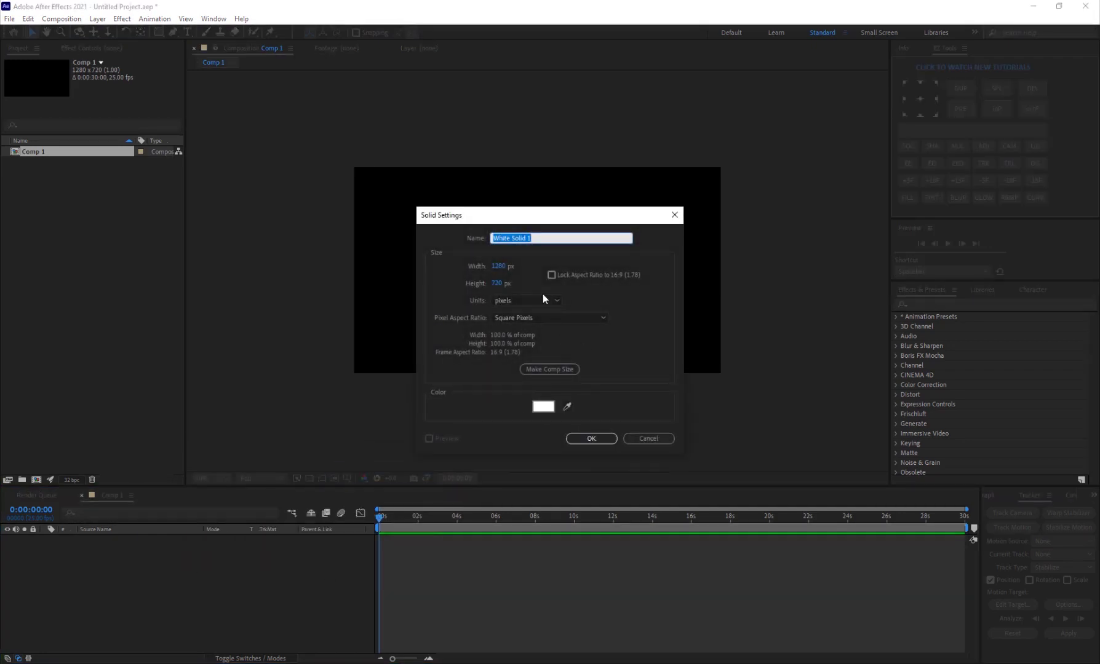
pyautogui.click(590, 437)
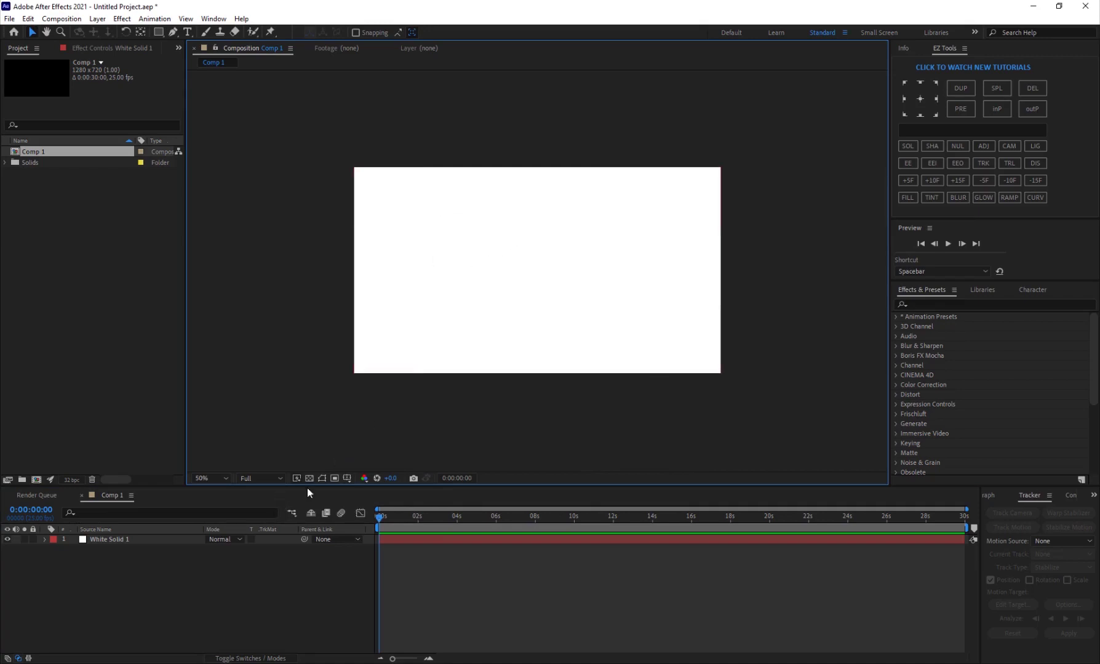
# Step: Set the composition preview resolution to Half and return the playhead to the first frame
pyautogui.click(262, 478)
pyautogui.click(268, 514)
pyautogui.click(505, 516)
pyautogui.press('Home')
# Step: Apply the Linear Wipe transition effect to the white solid layer
pyautogui.click(101, 540)
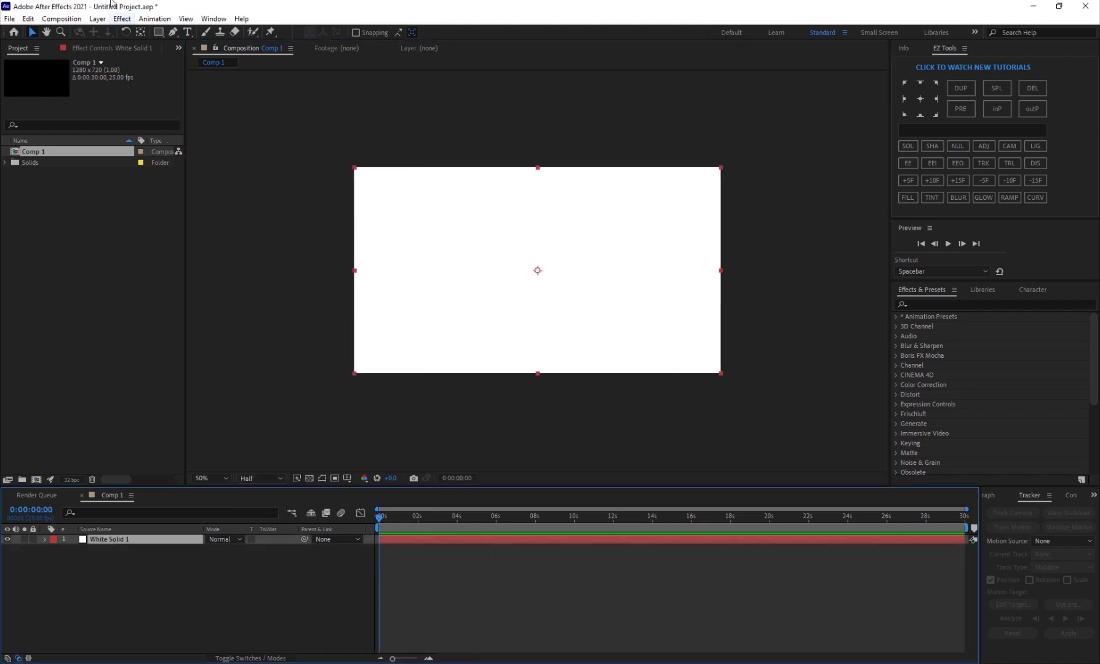
pyautogui.click(122, 18)
pyautogui.moveTo(203, 376)
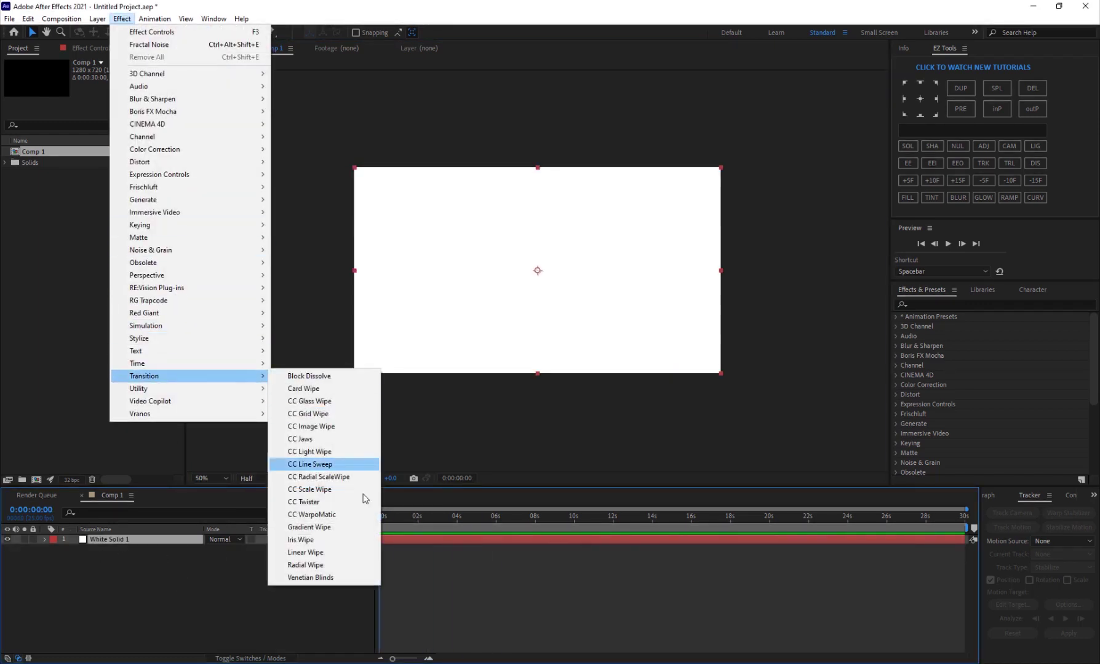
pyautogui.click(314, 552)
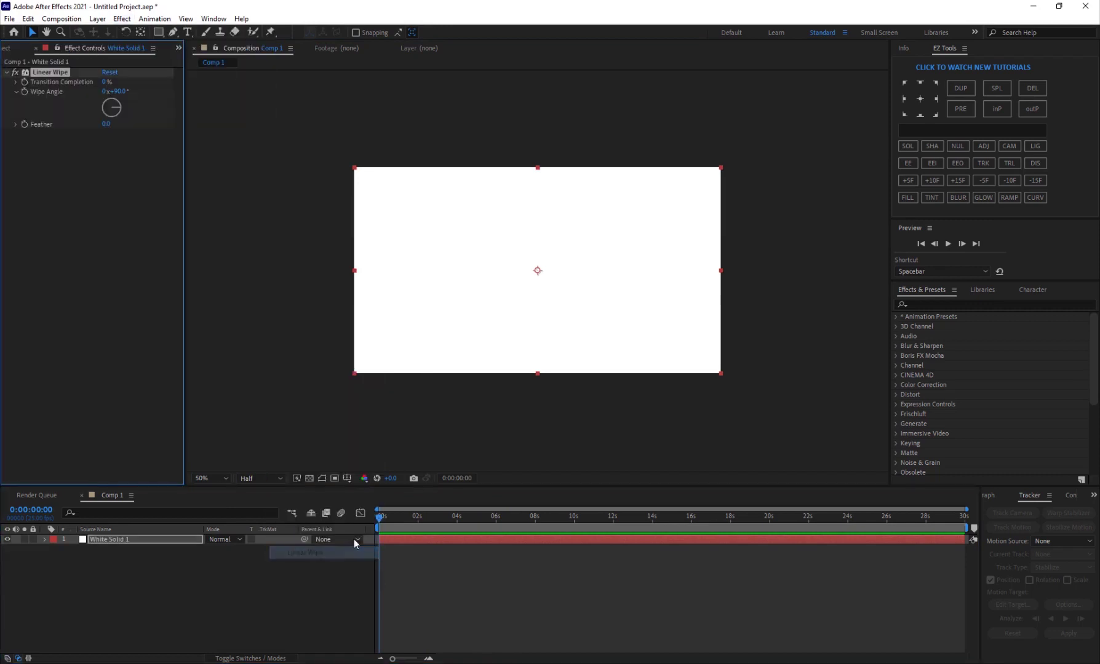
# Step: Set the Linear Wipe's wipe angle to 180° and try out its transition completion
pyautogui.click(118, 92)
pyautogui.press('Return')
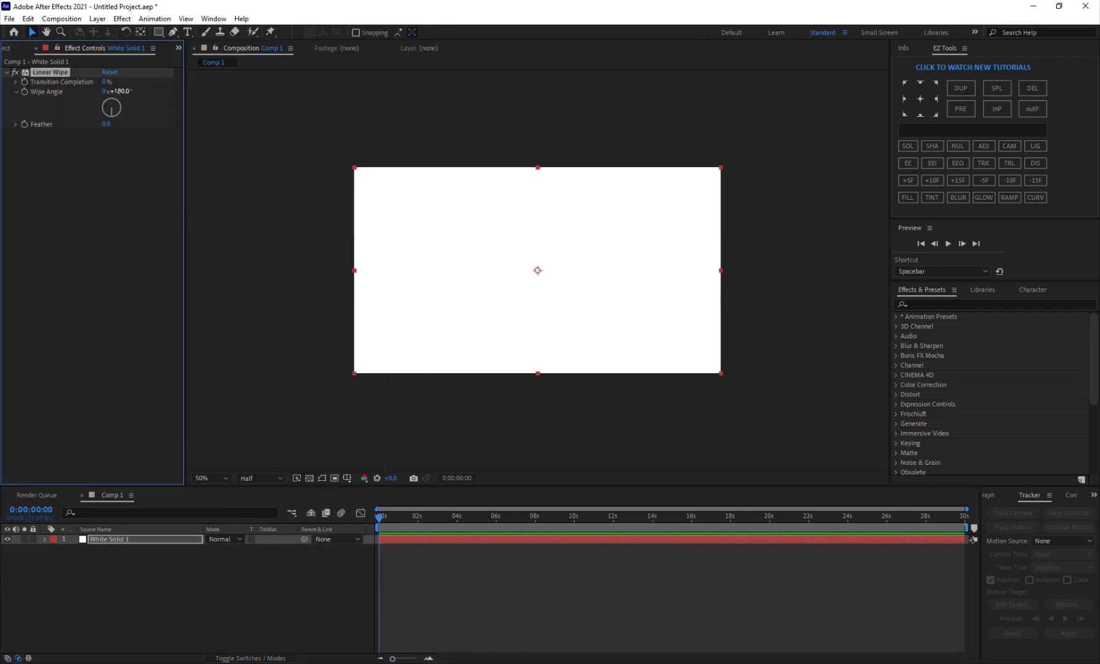
pyautogui.click(101, 82)
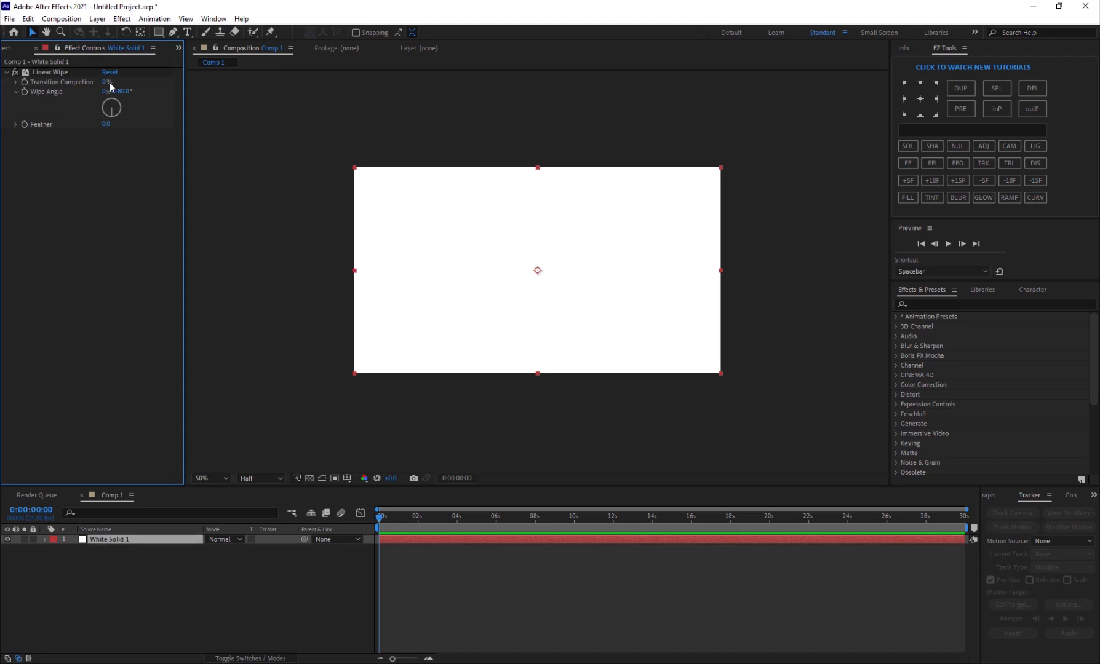
pyautogui.moveTo(106, 83); pyautogui.dragTo(25, 91)
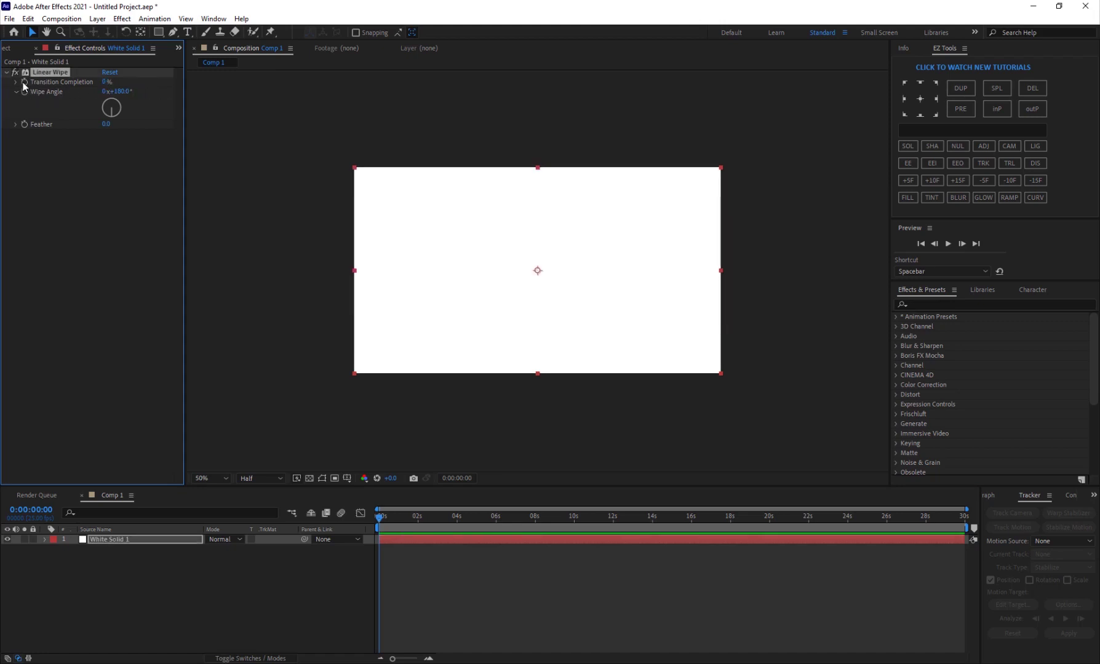
# Step: Animate the Linear Wipe's transition completion from 0% at the first frame to 100% at 8 seconds
pyautogui.click(535, 521)
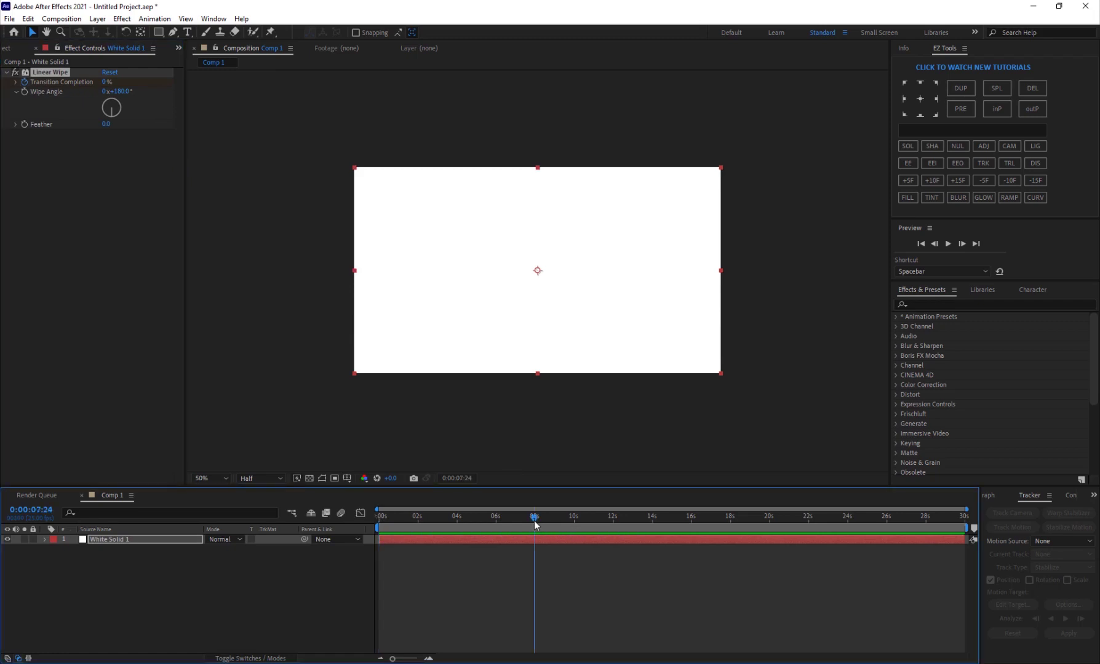
pyautogui.press('pagedown')
pyautogui.moveTo(104, 82); pyautogui.dragTo(167, 83)
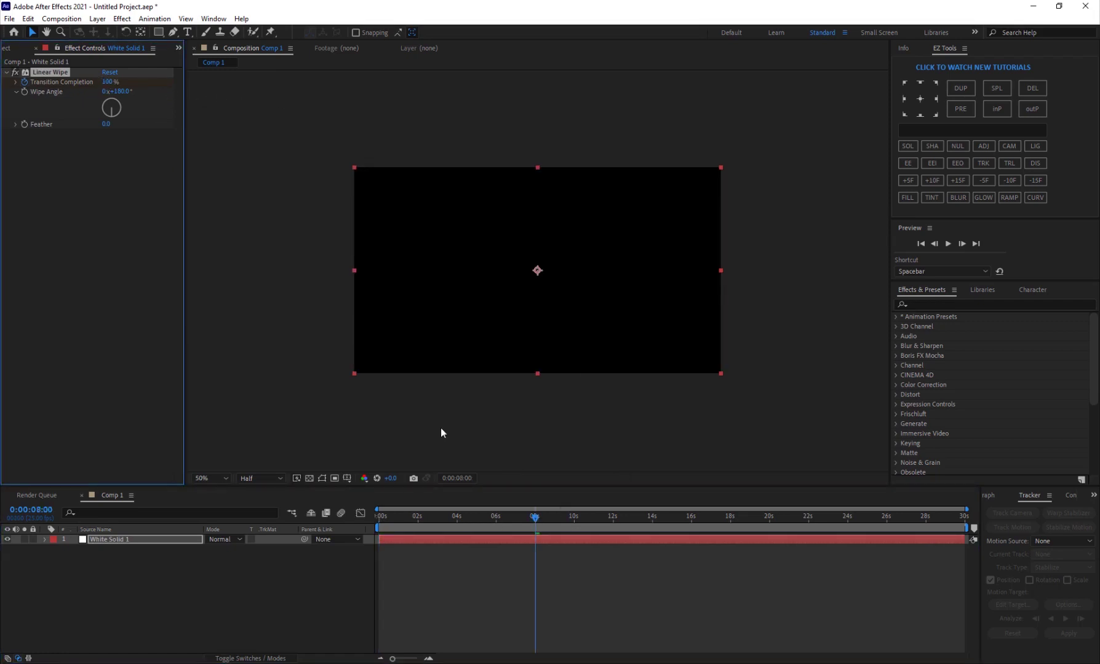
# Step: Check the wipe partway through and soften its edge by setting the Linear Wipe's feather to 120
pyautogui.moveTo(400, 523); pyautogui.dragTo(464, 522)
pyautogui.moveTo(107, 124); pyautogui.dragTo(167, 126)
pyautogui.click(107, 125)
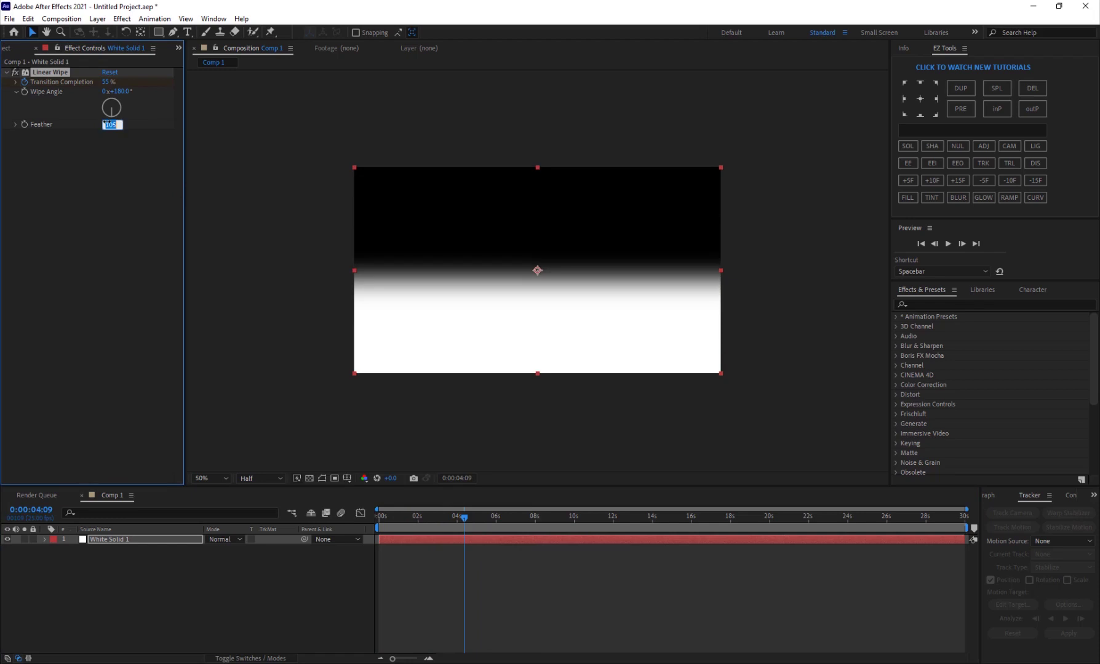
pyautogui.press('Return')
# Step: Scrub through the feathered wipe, and through the finished noisy wipe map in Premiere Pro for reference
pyautogui.moveTo(466, 520); pyautogui.dragTo(447, 545)
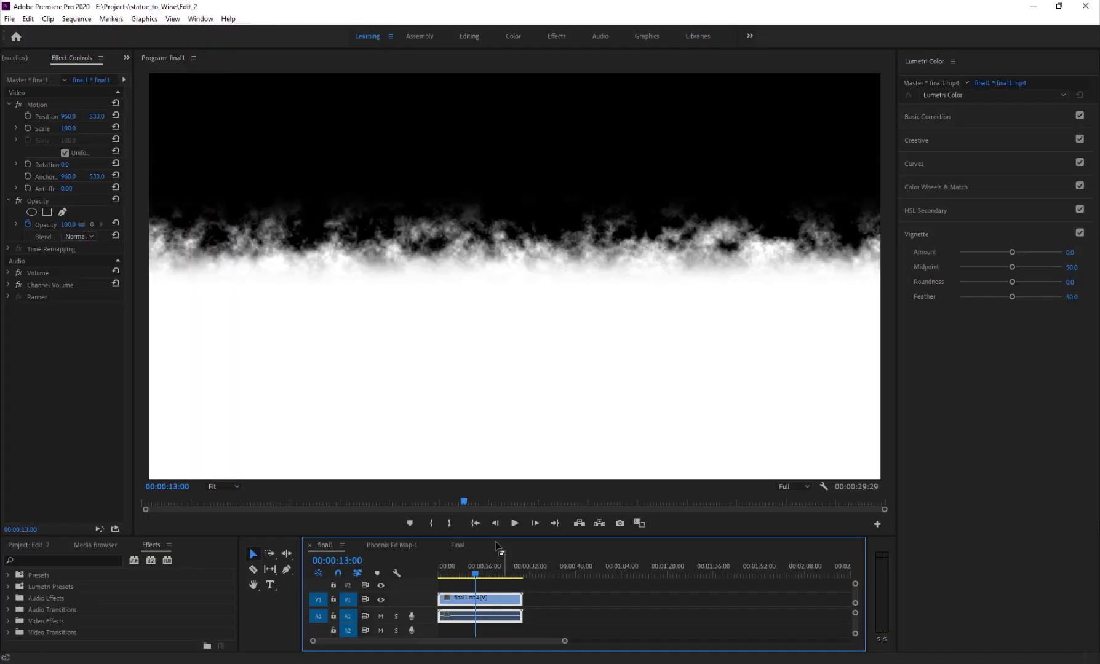
pyautogui.moveTo(473, 571)
pyautogui.mouseDown()
pyautogui.moveTo(457, 575)
pyautogui.moveTo(492, 572)
pyautogui.mouseUp()
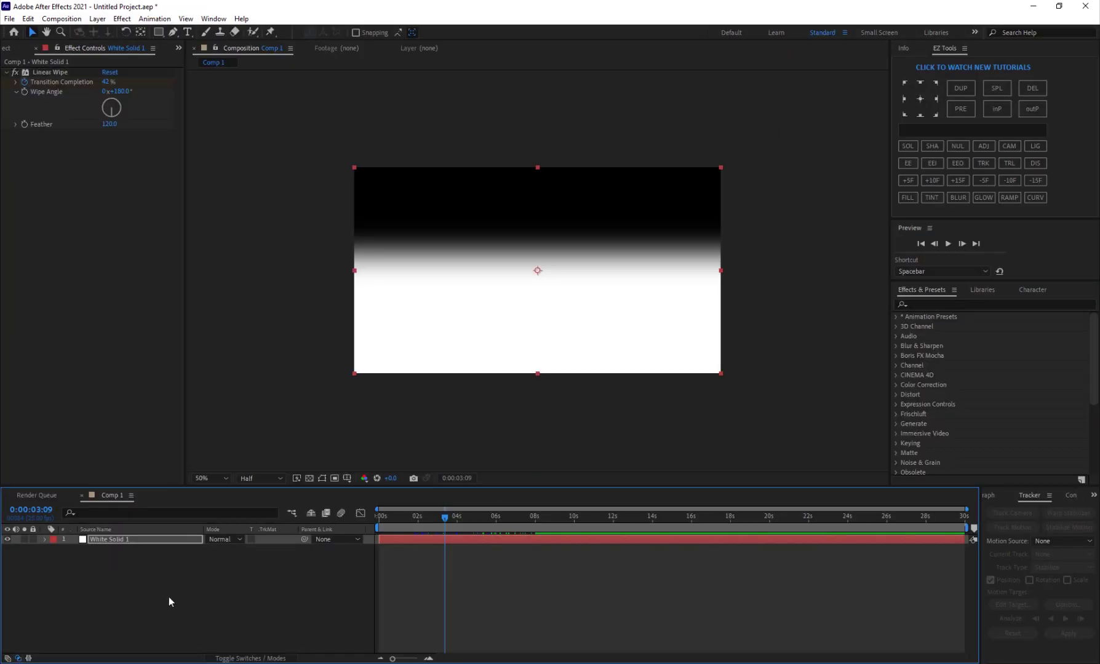
# Step: Switch back to After Effects, add a second white solid of 1280 x 720 px and hide it
pyautogui.rightClick(168, 597)
pyautogui.moveTo(228, 471)
pyautogui.click(345, 504)
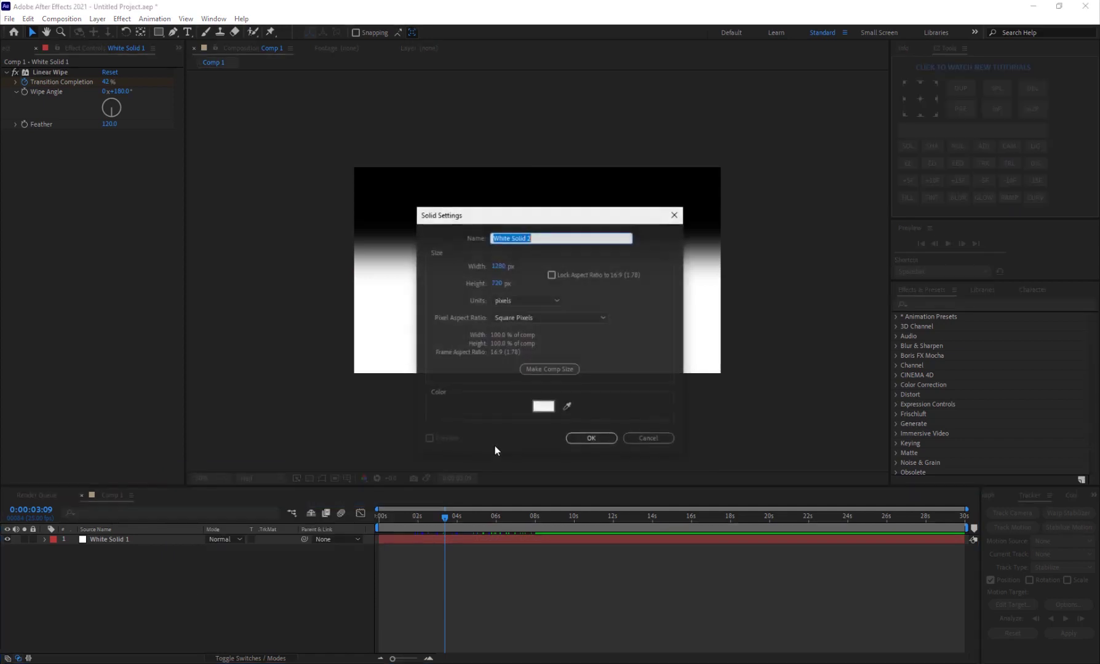
pyautogui.click(588, 439)
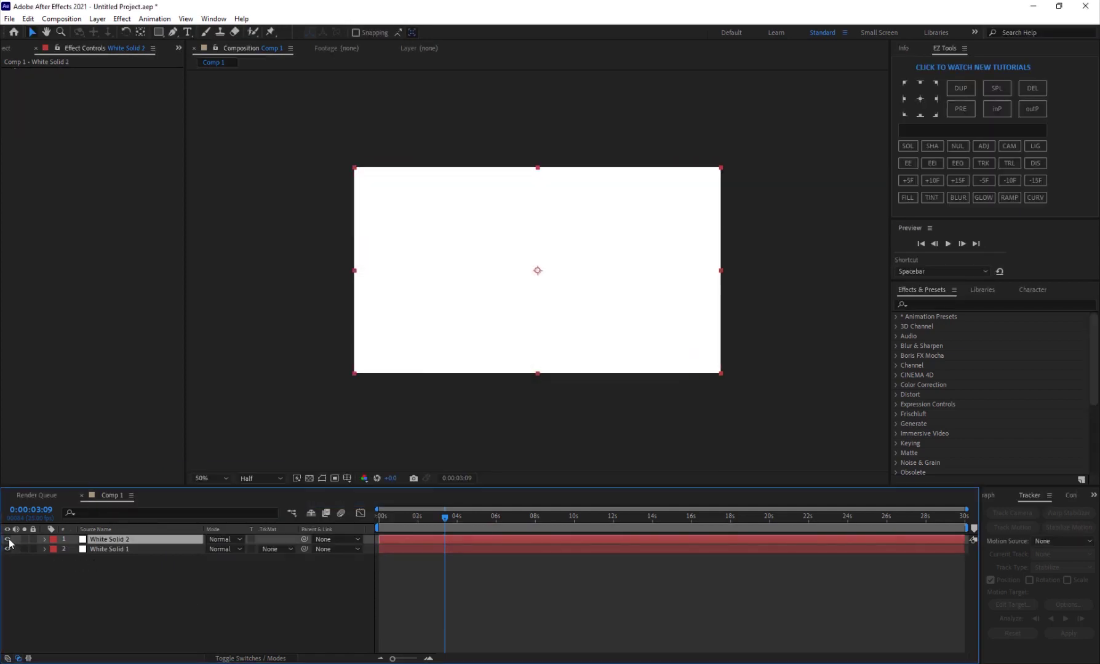
pyautogui.click(7, 540)
# Step: Mask White Solid 2 with a rectangle over the feathered wipe edge, extending well past both sides of the frame, and show the layer again
pyautogui.click(158, 32)
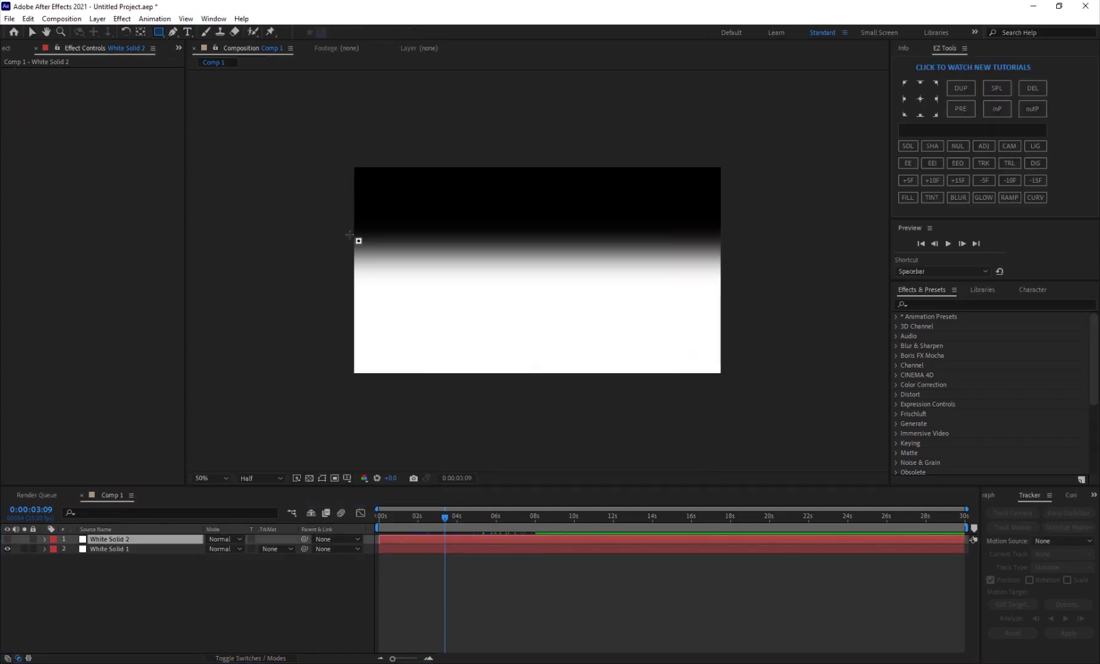
pyautogui.moveTo(318, 233); pyautogui.dragTo(760, 268)
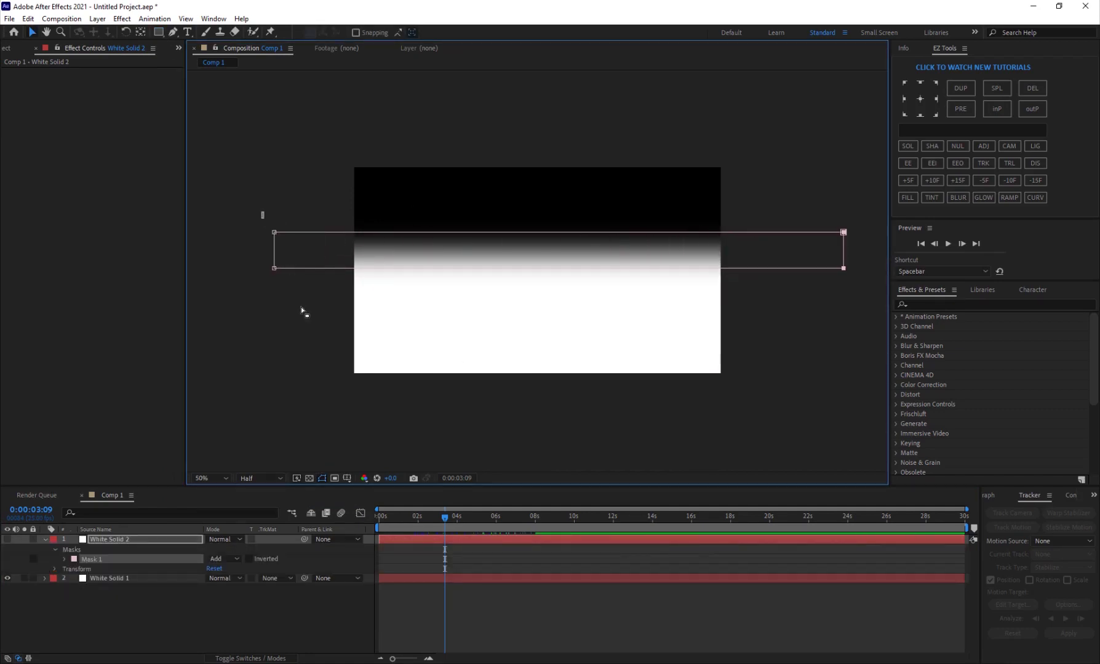
pyautogui.moveTo(276, 269); pyautogui.dragTo(248, 269)
pyautogui.moveTo(844, 269); pyautogui.dragTo(855, 269)
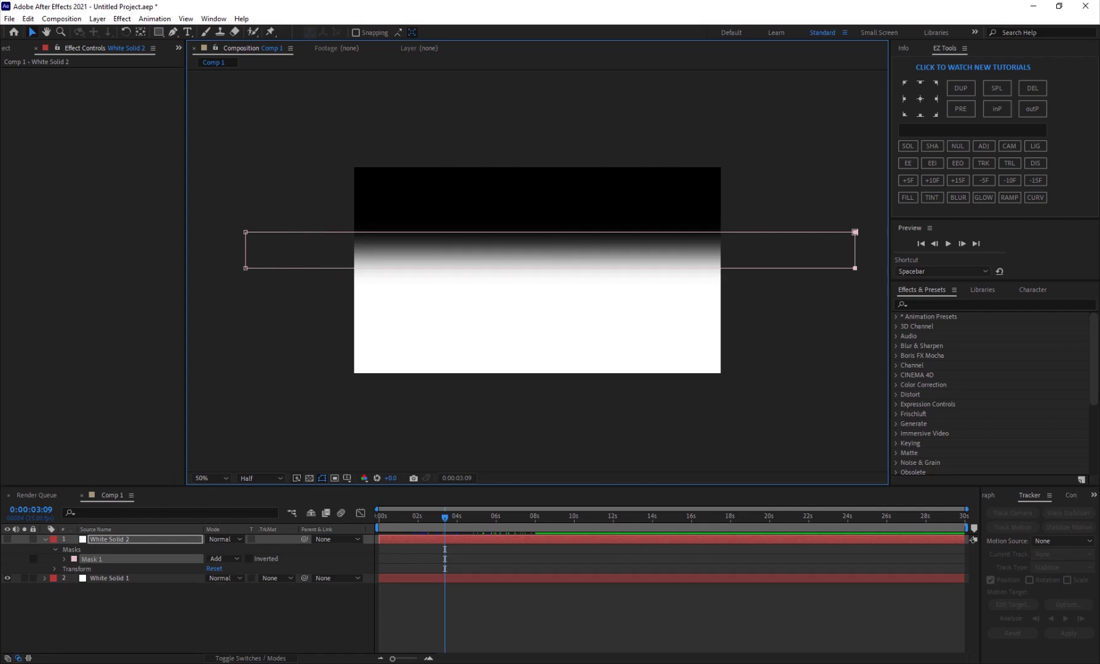
pyautogui.click(8, 540)
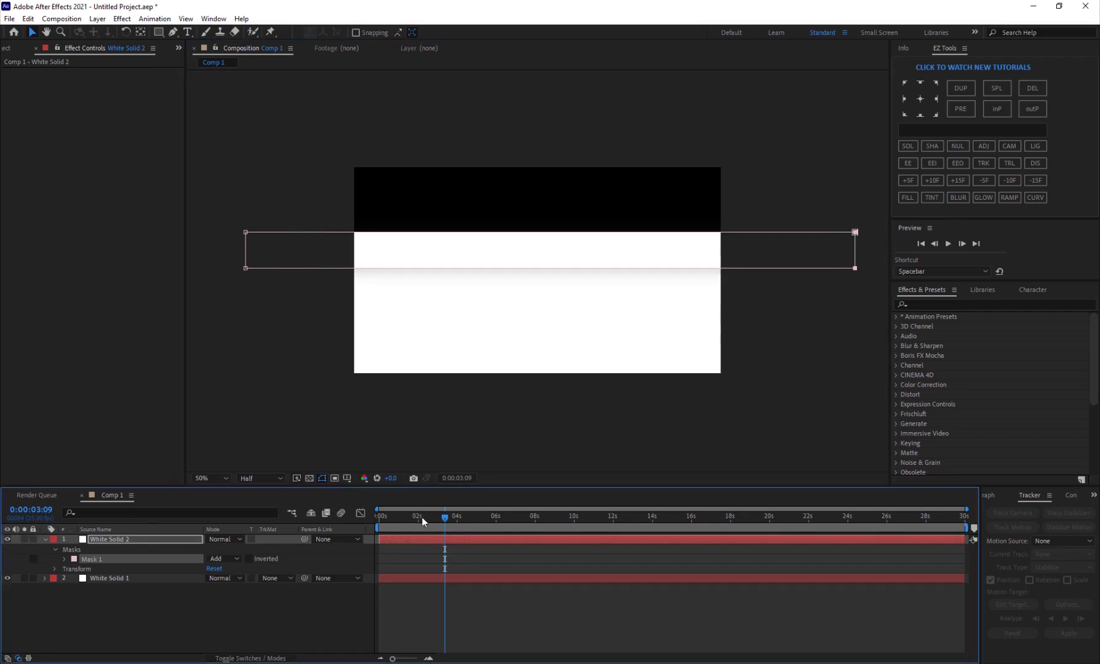
# Step: Move the rectangular mask just above the frame at the first frame and set a mask path keyframe there
pyautogui.moveTo(422, 517); pyautogui.dragTo(367, 528)
pyautogui.click(336, 238)
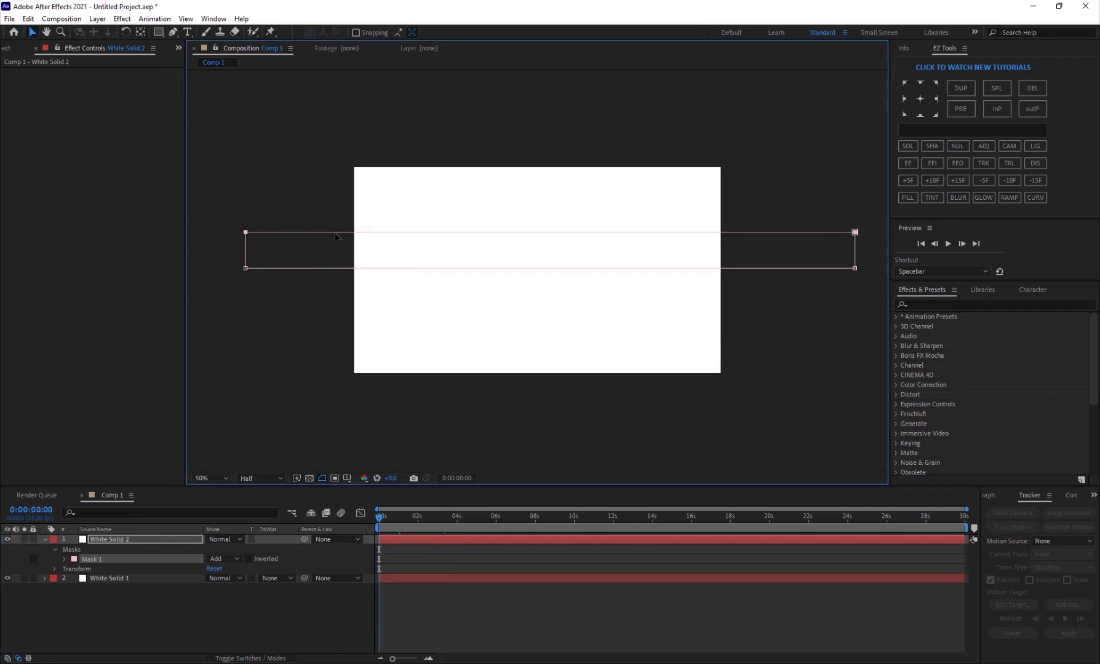
pyautogui.doubleClick(855, 270)
pyautogui.moveTo(717, 254); pyautogui.dragTo(714, 192)
pyautogui.moveTo(708, 152); pyautogui.dragTo(699, 145)
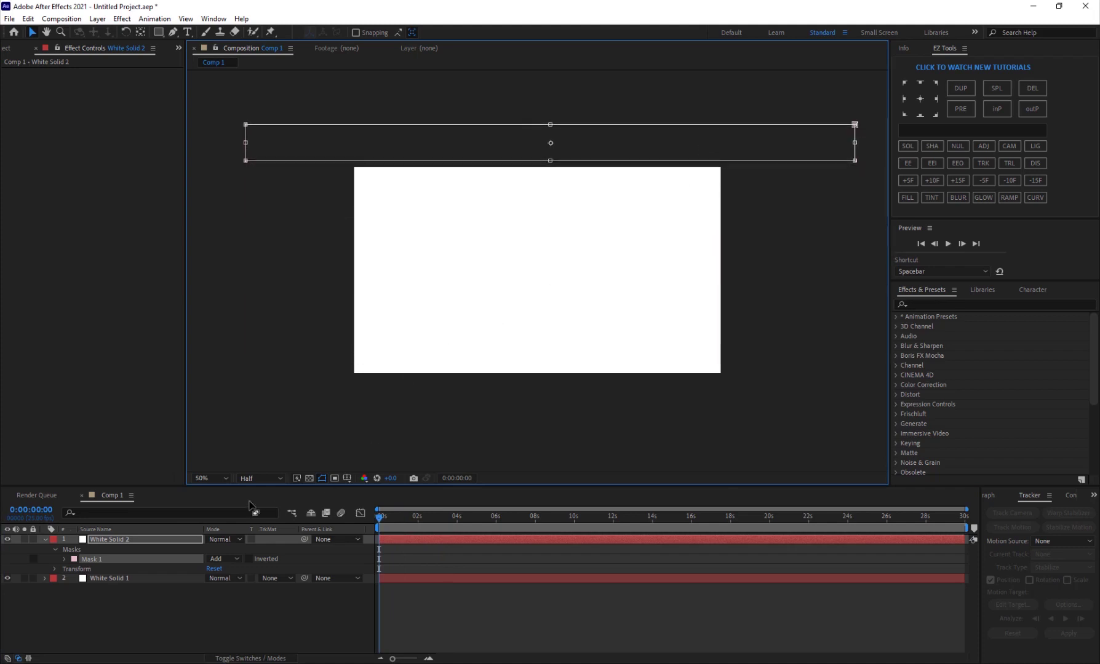
pyautogui.press('m')
pyautogui.click(83, 559)
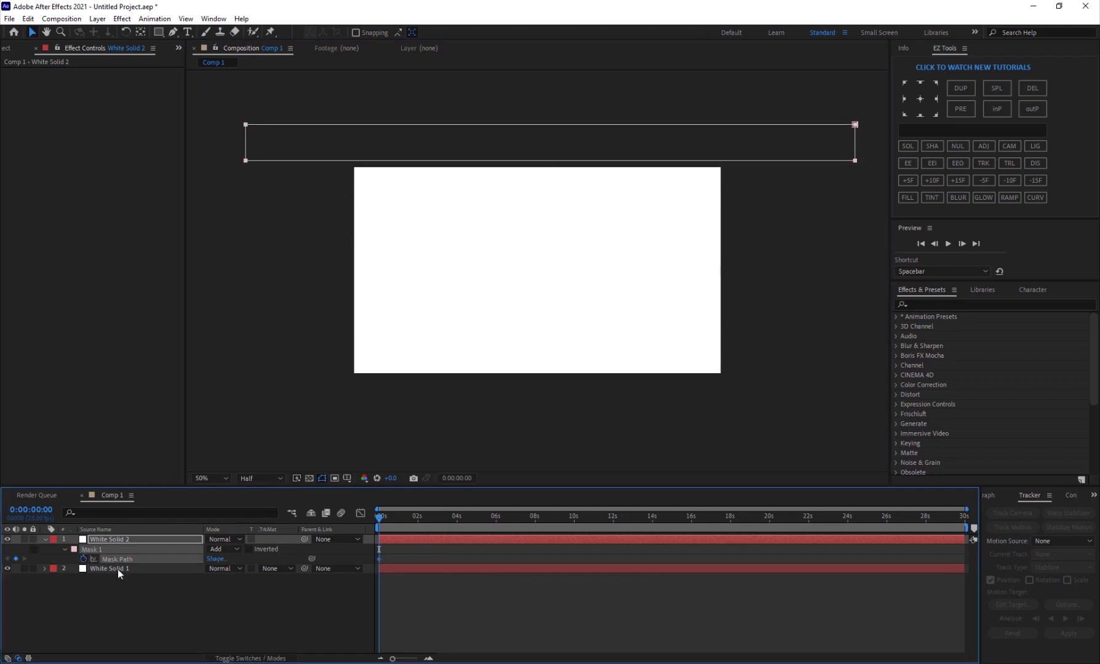
# Step: Reveal the wipe's keyframes and, at the 8-second one, move White Solid 2's mask just below the frame
pyautogui.click(123, 569)
pyautogui.press('u')
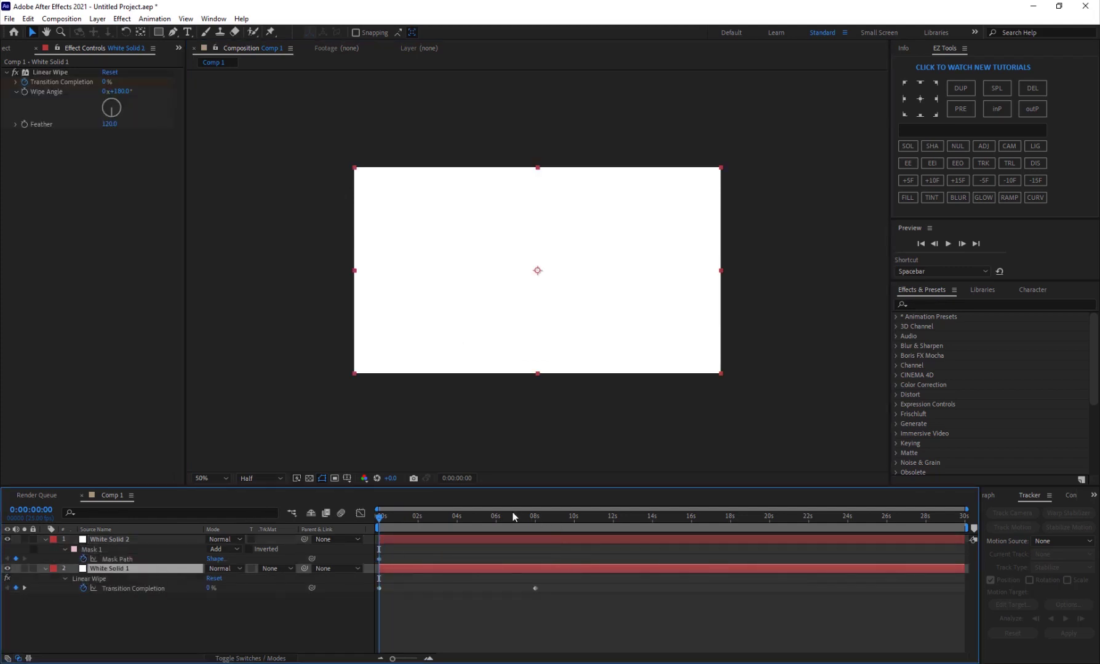
pyautogui.moveTo(514, 517); pyautogui.dragTo(536, 515)
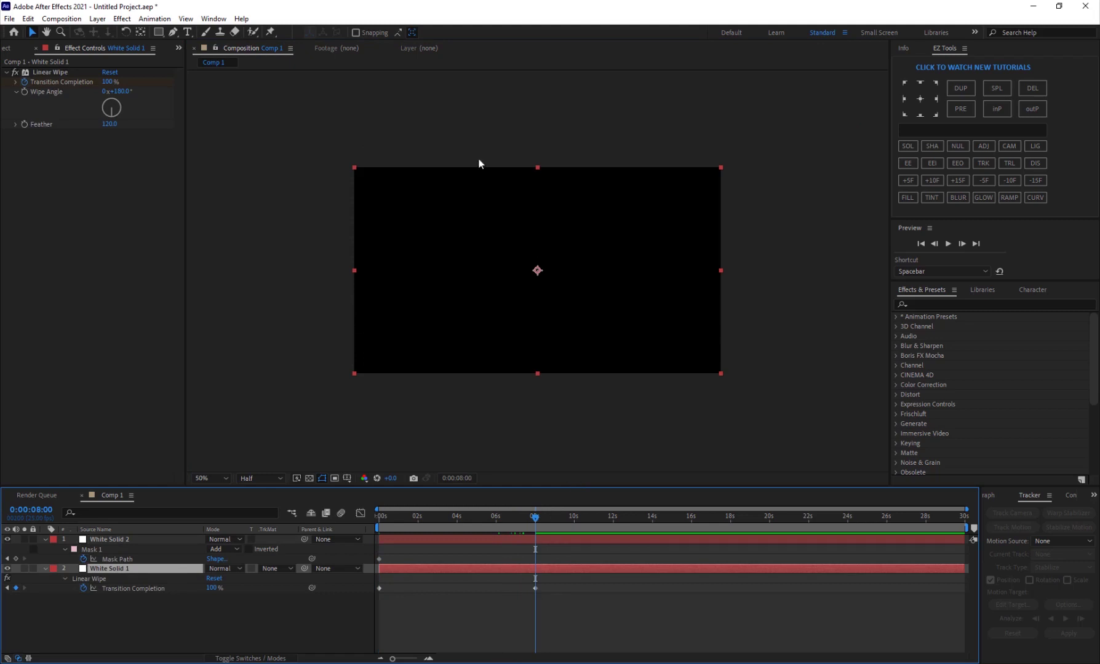
pyautogui.click(125, 538)
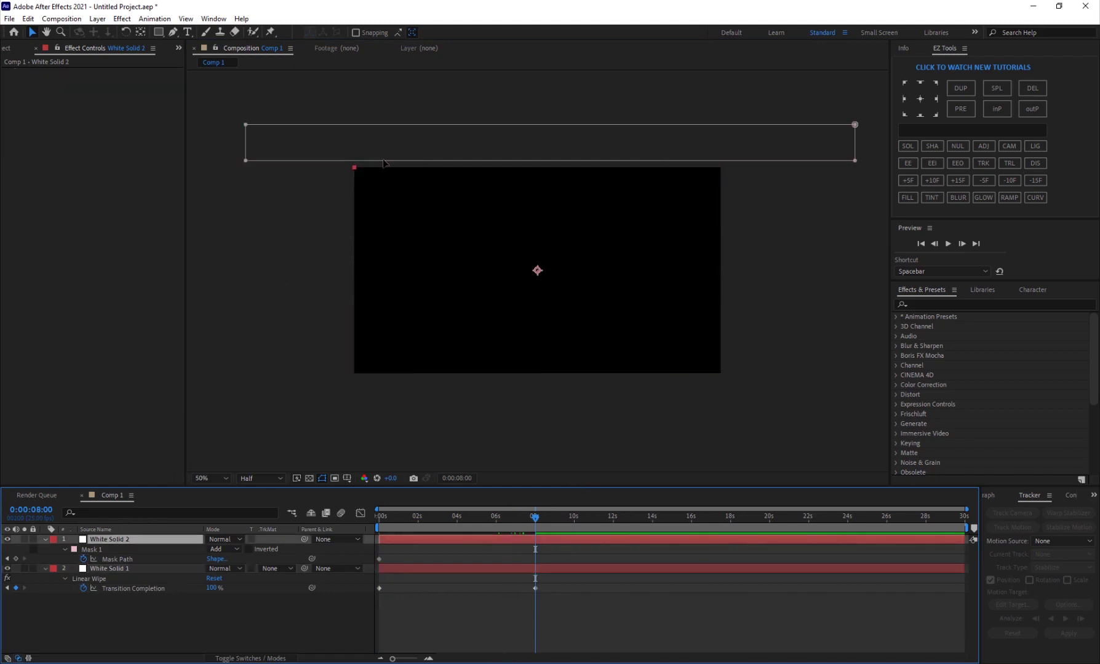
pyautogui.doubleClick(381, 161)
pyautogui.moveTo(517, 144); pyautogui.dragTo(504, 407)
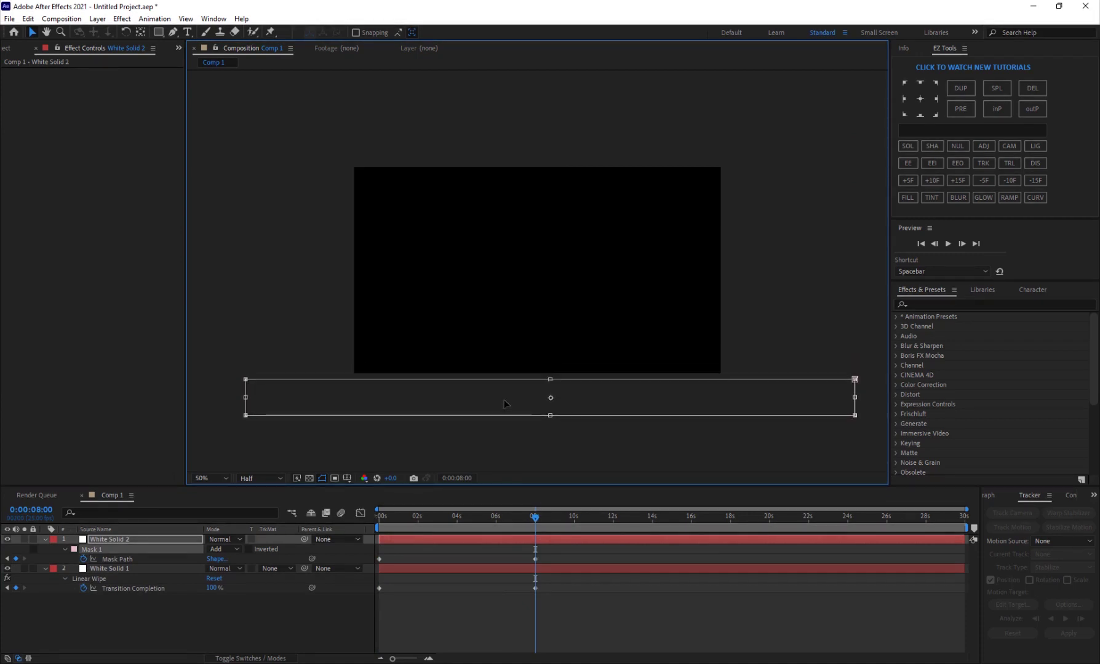
pyautogui.click(457, 599)
# Step: Scrub to mid-wipe and set the mask feather of White Solid 2 to 72 pixels
pyautogui.moveTo(471, 518)
pyautogui.mouseDown()
pyautogui.moveTo(428, 524)
pyautogui.moveTo(453, 521)
pyautogui.mouseUp()
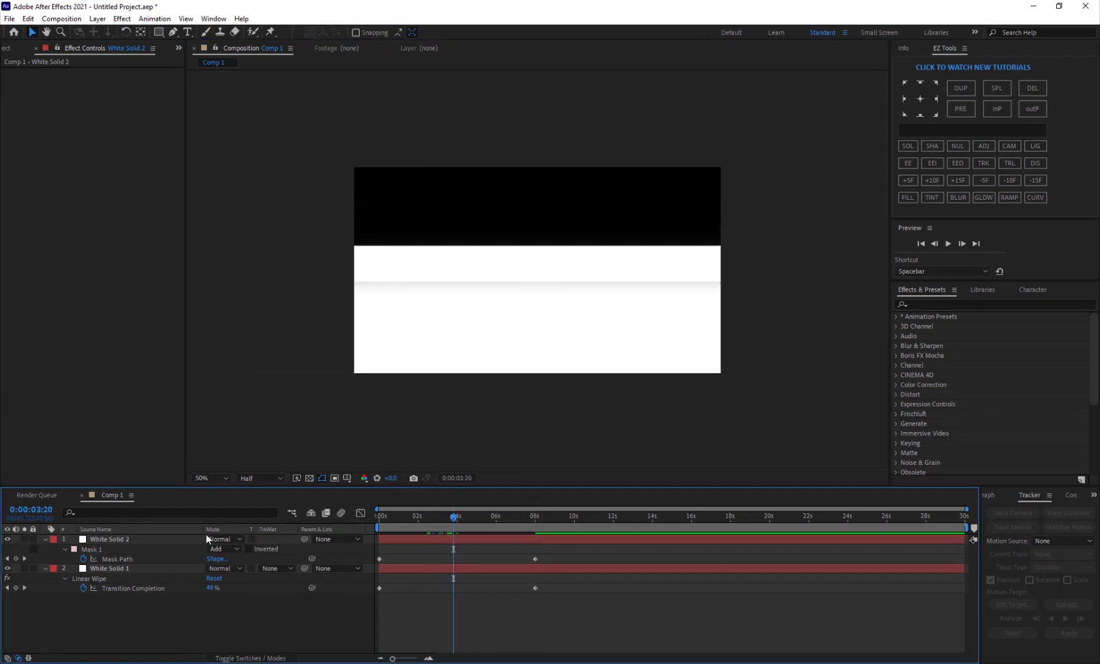
pyautogui.doubleClick(152, 538)
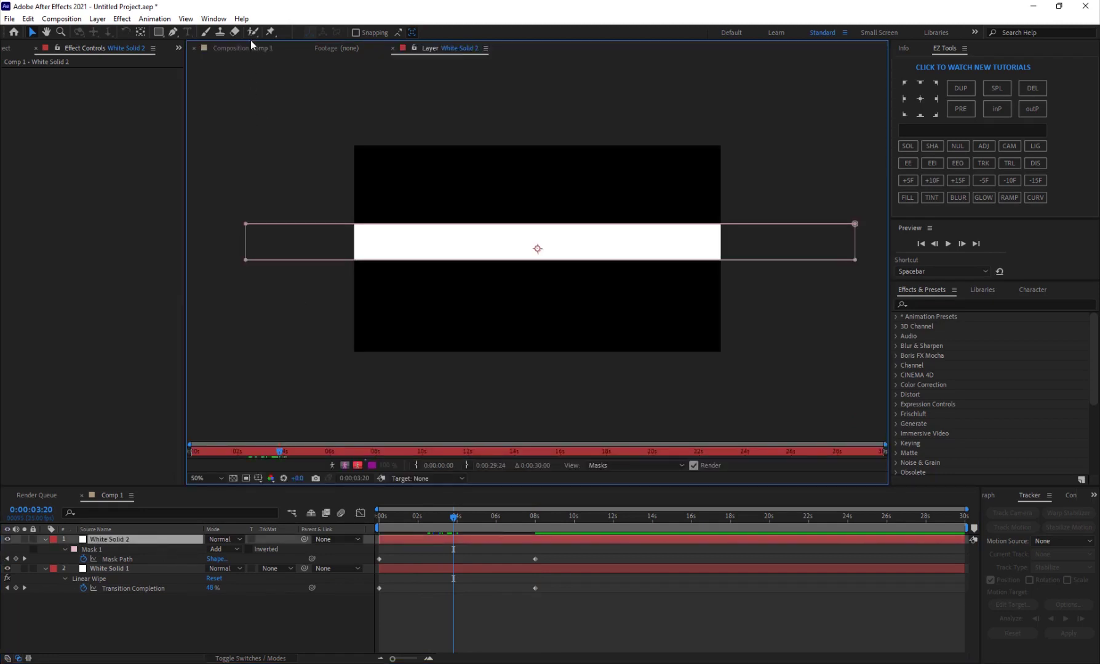
pyautogui.click(250, 48)
pyautogui.press('f')
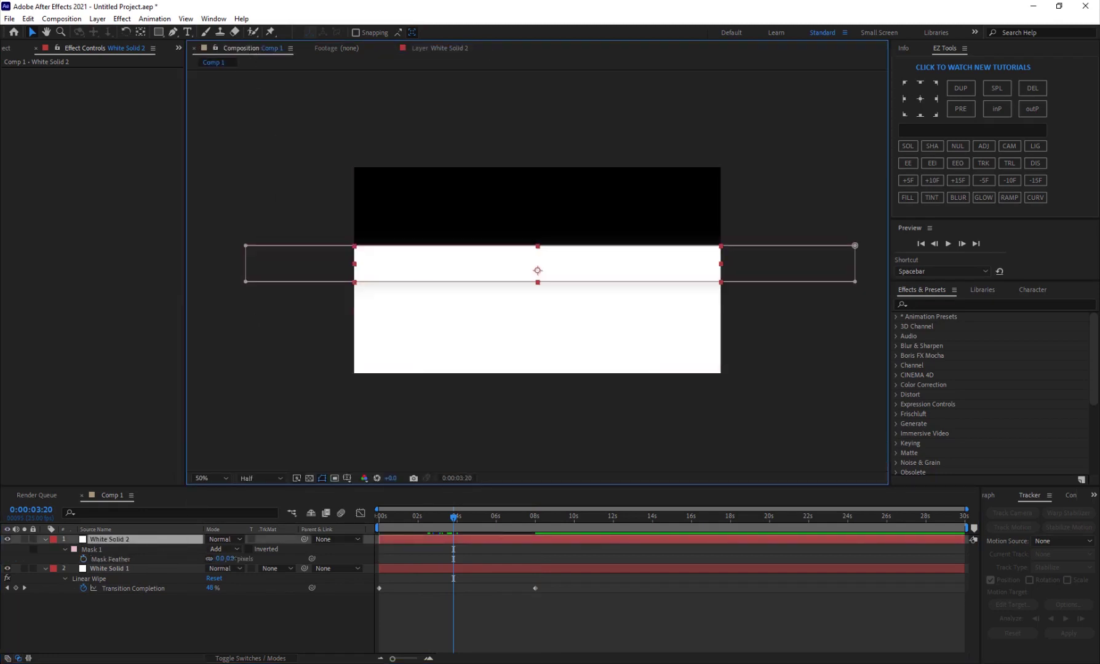
pyautogui.moveTo(222, 558); pyautogui.dragTo(275, 559)
pyautogui.click(324, 480)
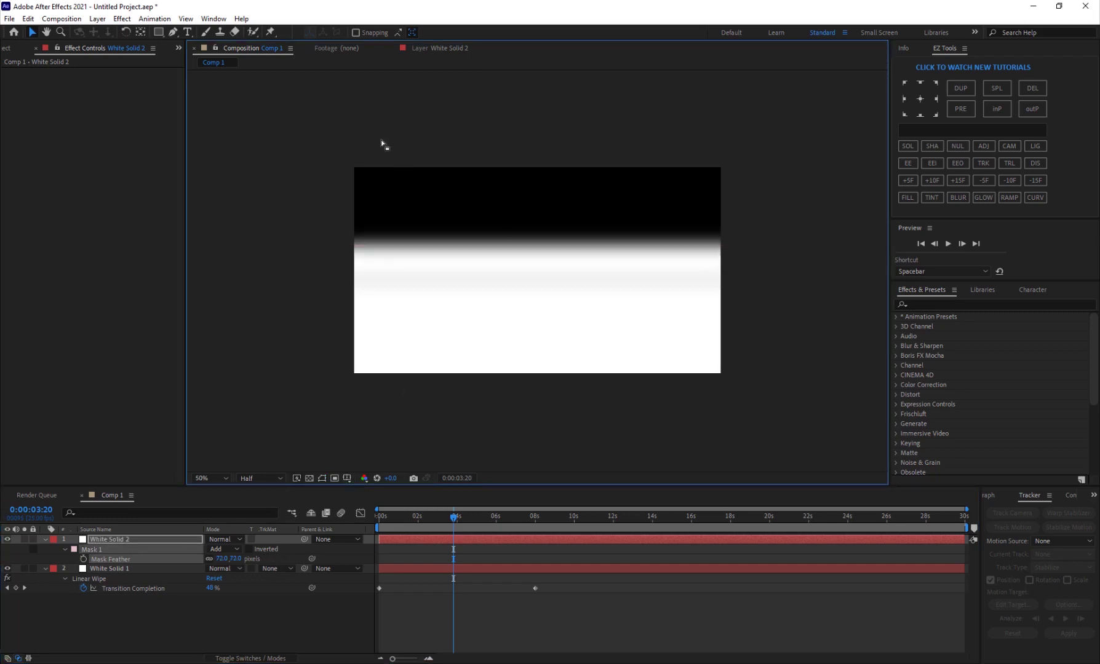
# Step: Apply Fractal Noise to White Solid 2 with a contrast of 196 and a brightness of -50
pyautogui.click(121, 19)
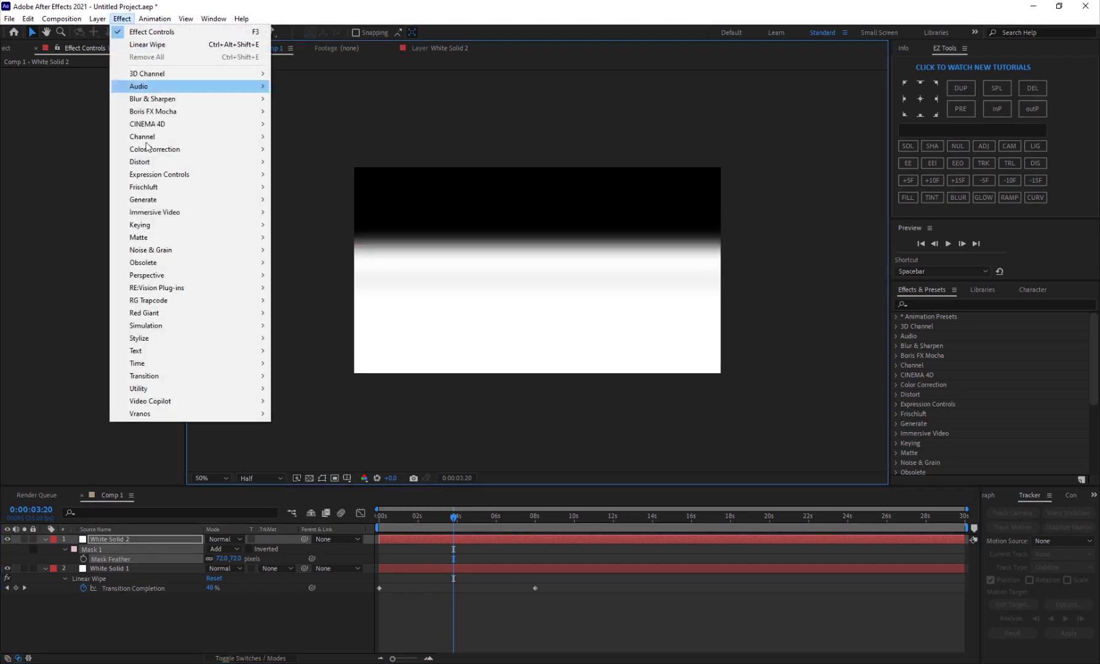
pyautogui.moveTo(169, 291)
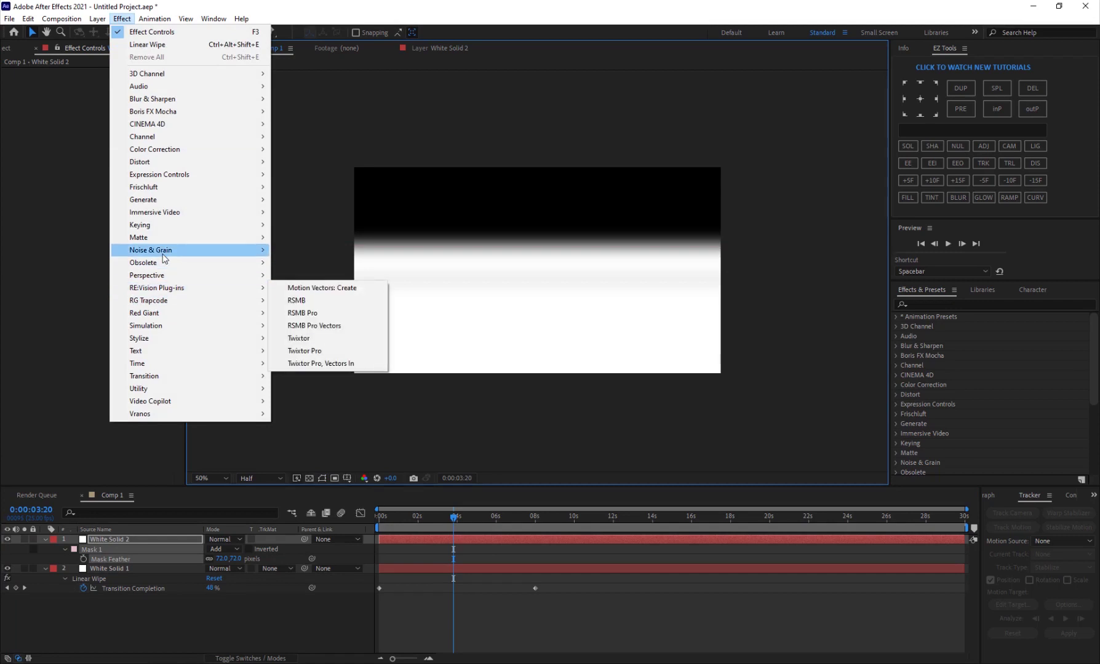
pyautogui.moveTo(203, 250)
pyautogui.click(357, 275)
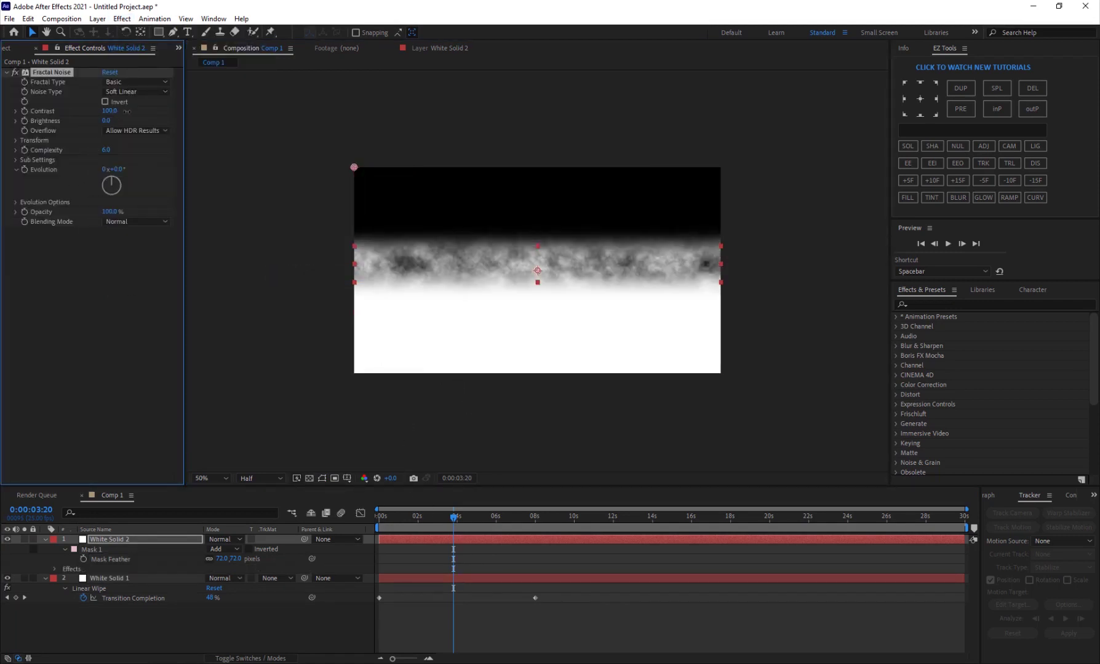
pyautogui.moveTo(127, 111); pyautogui.dragTo(86, 129)
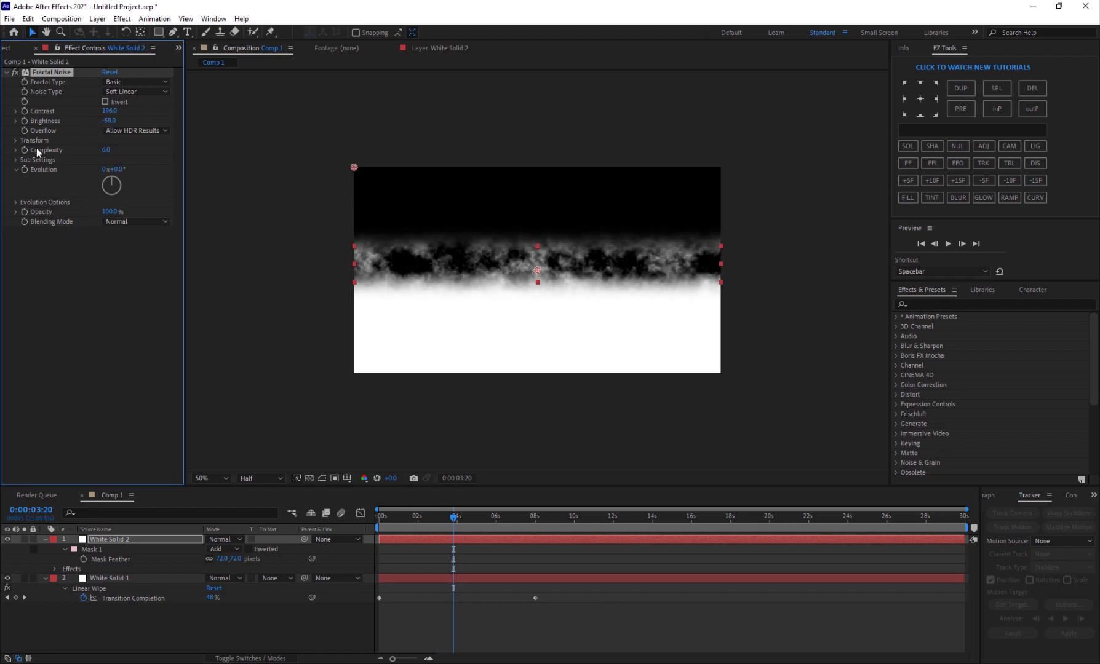
# Step: Set the Fractal Noise scale to 110, its evolution to 131° and its blending mode to None
pyautogui.click(16, 141)
pyautogui.moveTo(114, 170)
pyautogui.mouseDown()
pyautogui.moveTo(137, 176)
pyautogui.moveTo(124, 177)
pyautogui.mouseUp()
pyautogui.moveTo(124, 265); pyautogui.dragTo(197, 258)
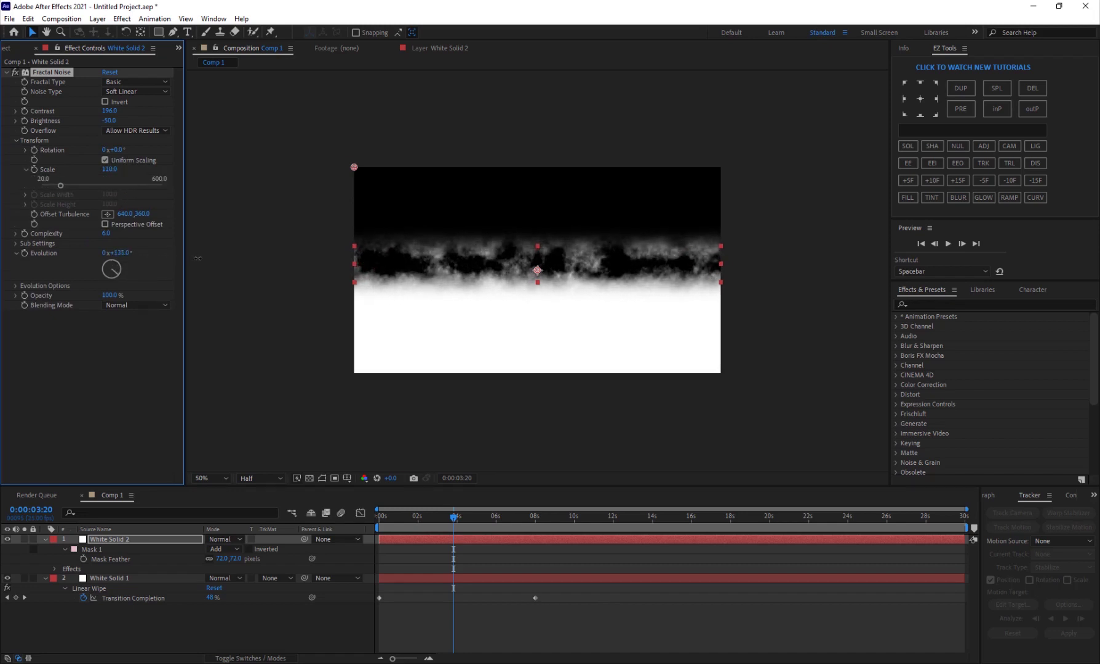
pyautogui.click(143, 306)
pyautogui.click(151, 319)
# Step: Inspect the noise band up close and set the Fractal Noise complexity to 12
pyautogui.press('/')
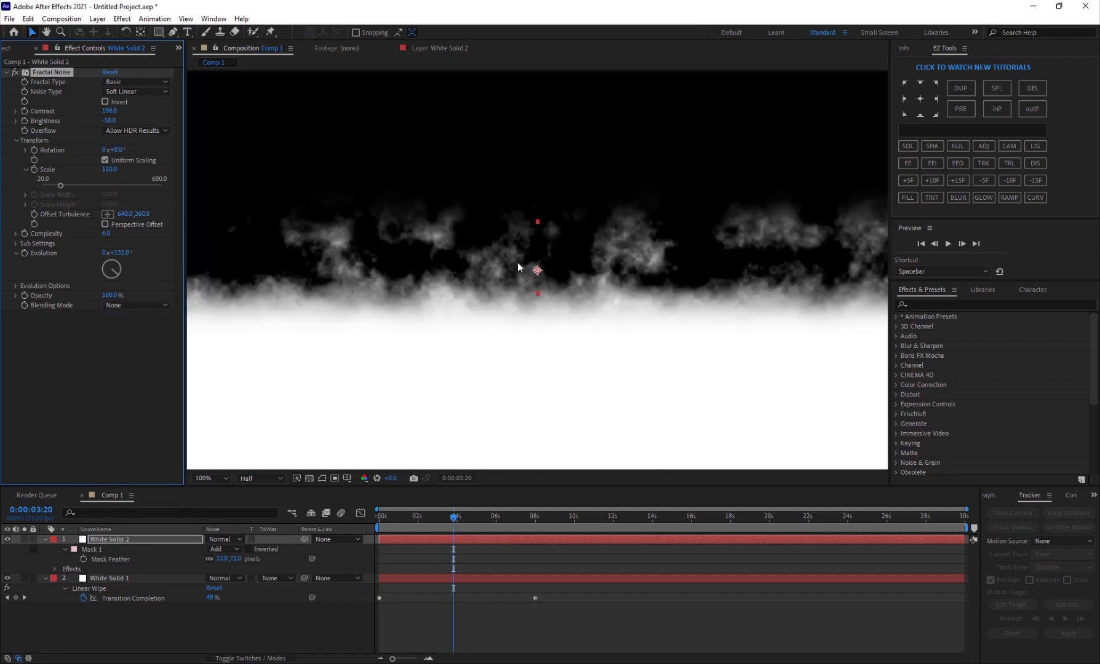
pyautogui.scroll(-1, 494, 234)
pyautogui.scroll(1, 505, 270)
pyautogui.write('12')
pyautogui.press('Return')
pyautogui.press(',')
# Step: Set the composition preview resolution to Full and check the noise detail up close
pyautogui.click(261, 479)
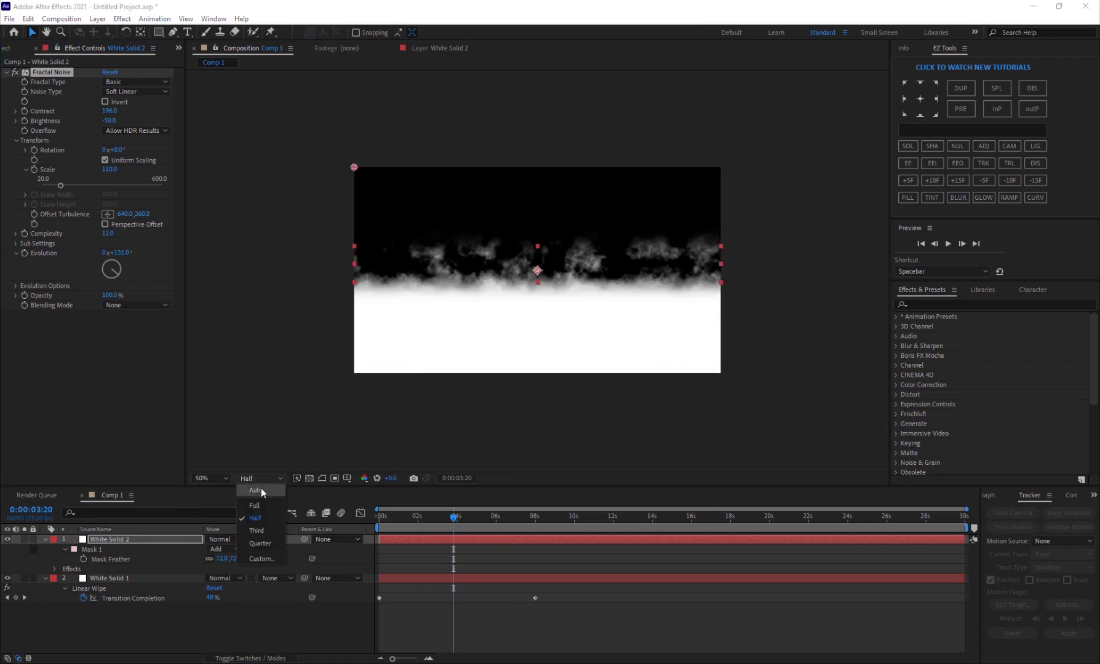
pyautogui.click(262, 505)
pyautogui.press('.')
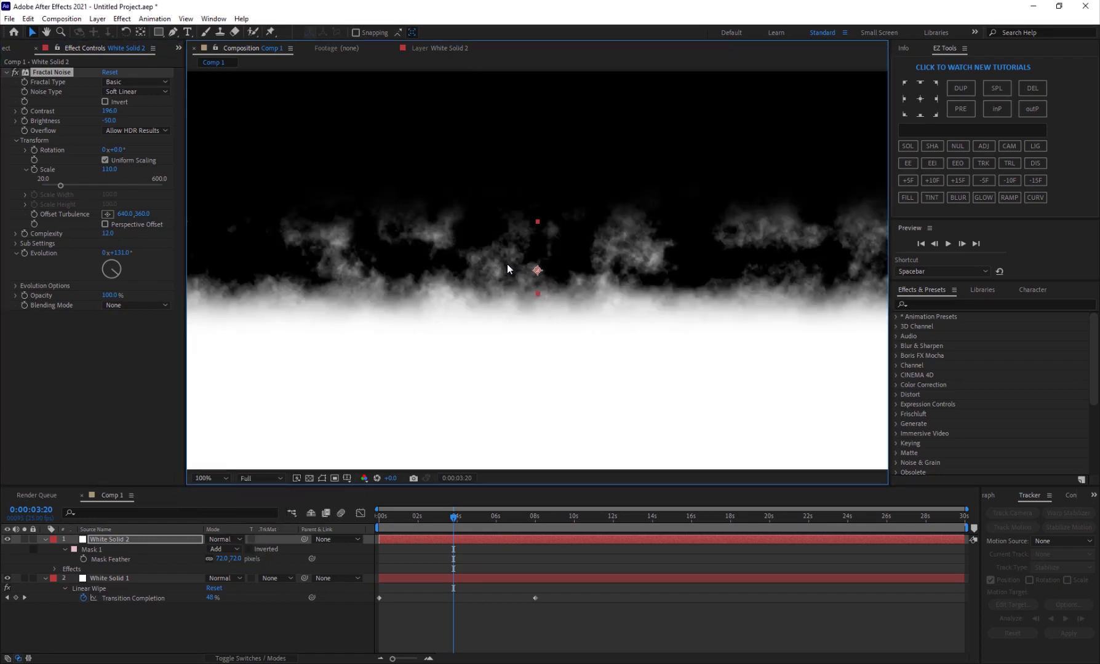
pyautogui.press(',')
# Step: Scrub to near the end of the wipe and set White Solid 2's mask feather to 127 pixels
pyautogui.moveTo(403, 521); pyautogui.dragTo(523, 537)
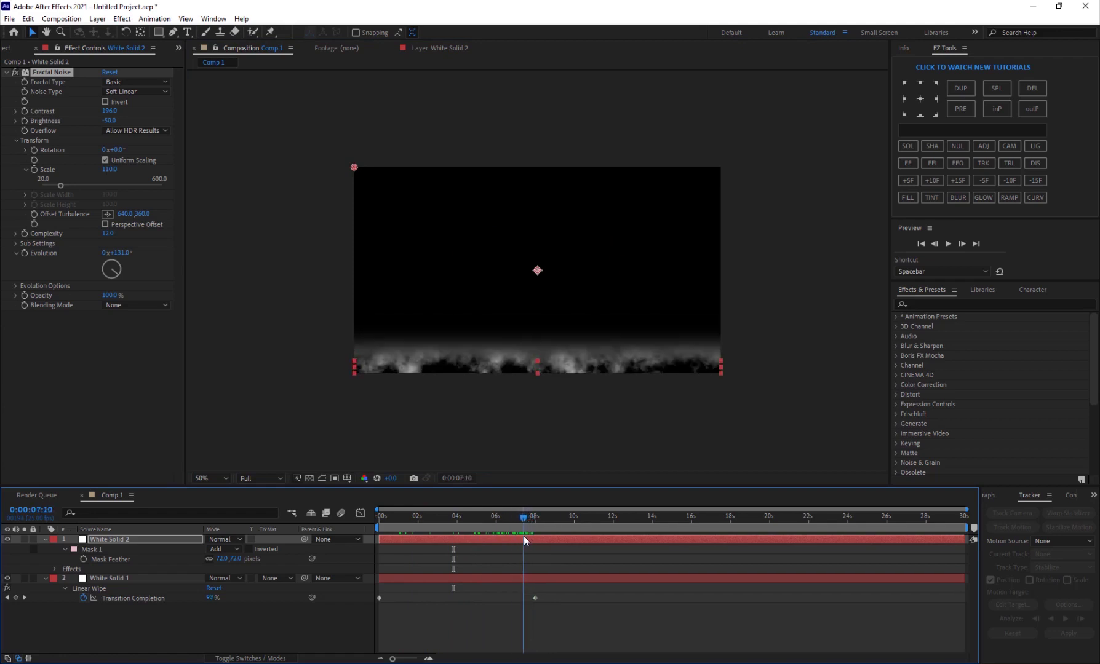
pyautogui.click(130, 311)
pyautogui.click(140, 317)
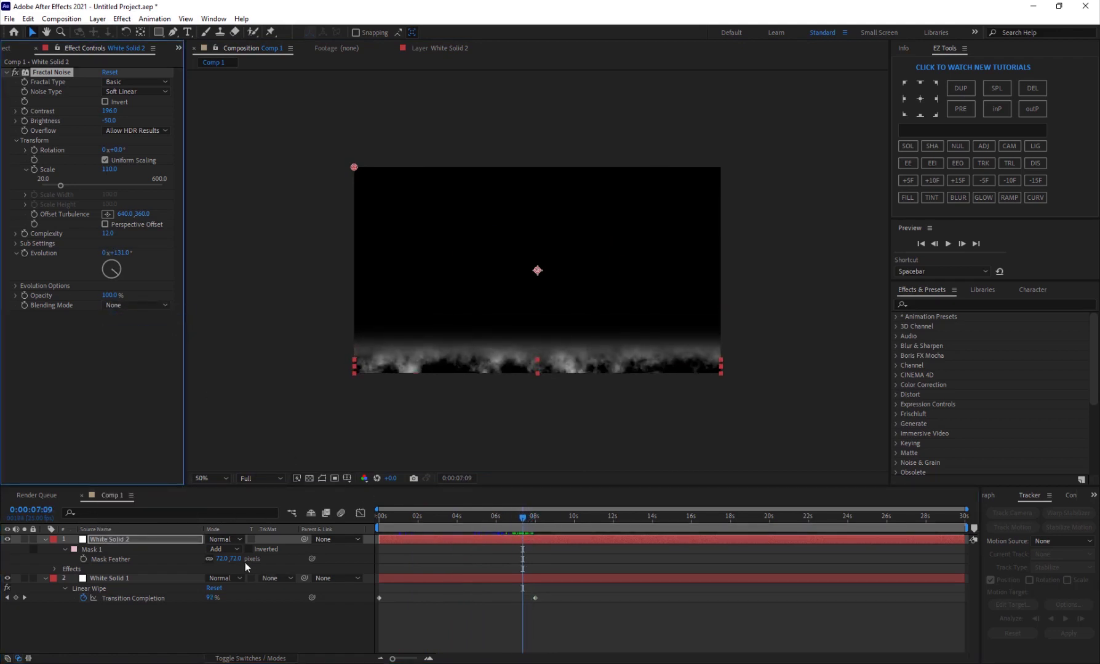
pyautogui.moveTo(239, 559); pyautogui.dragTo(267, 559)
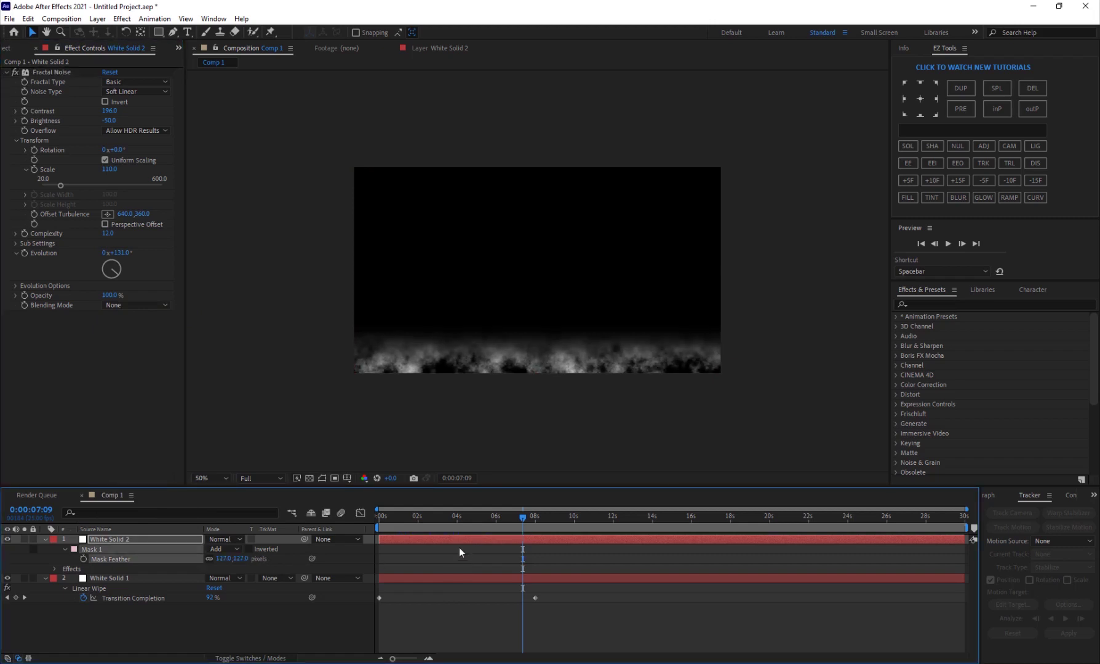
# Step: At the first frame, raise the lower edge of White Solid 2's mask to keep its feathered noise away from the frame's top
pyautogui.moveTo(430, 518); pyautogui.dragTo(298, 518)
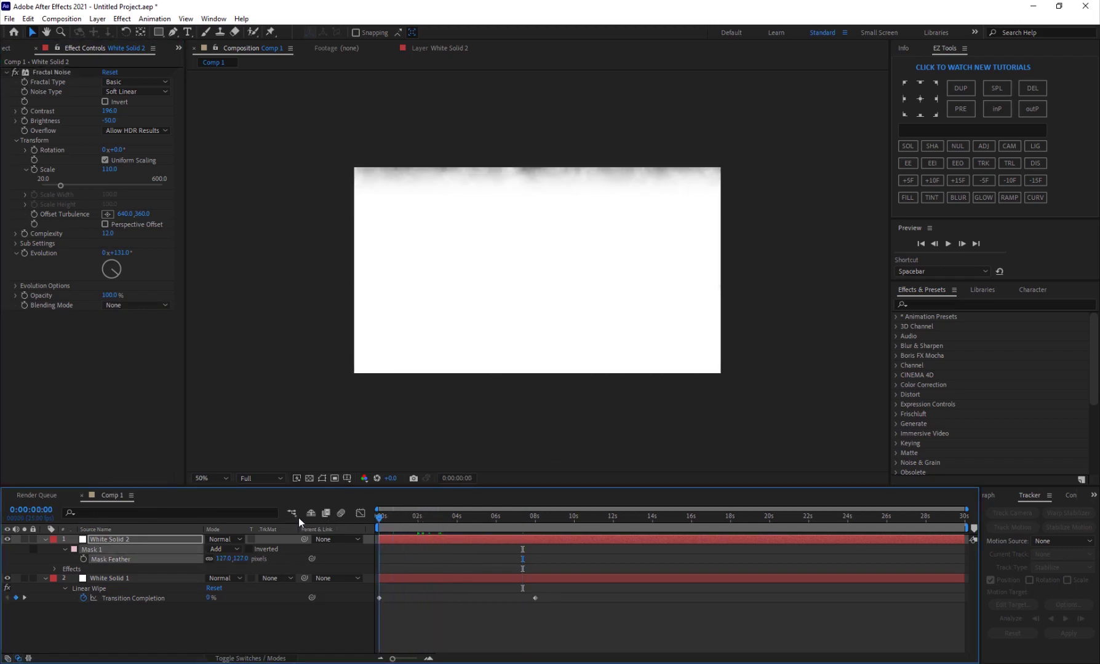
pyautogui.scroll(1, 545, 178)
pyautogui.scroll(3, 561, 142)
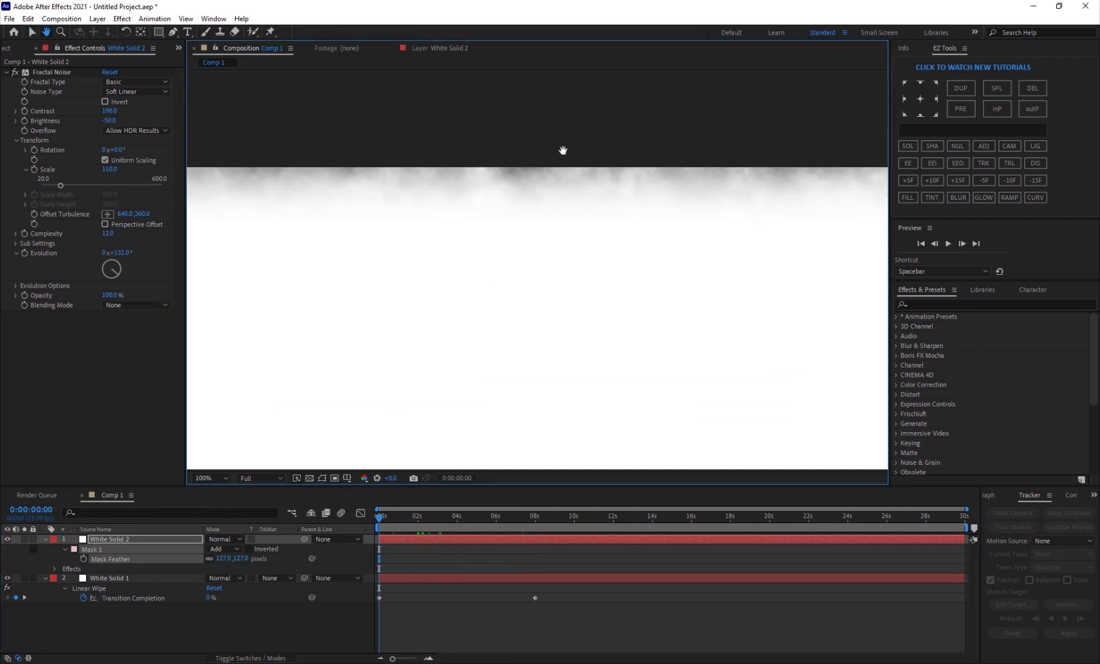
pyautogui.press('u')
pyautogui.click(119, 559)
pyautogui.scroll(-2, 495, 280)
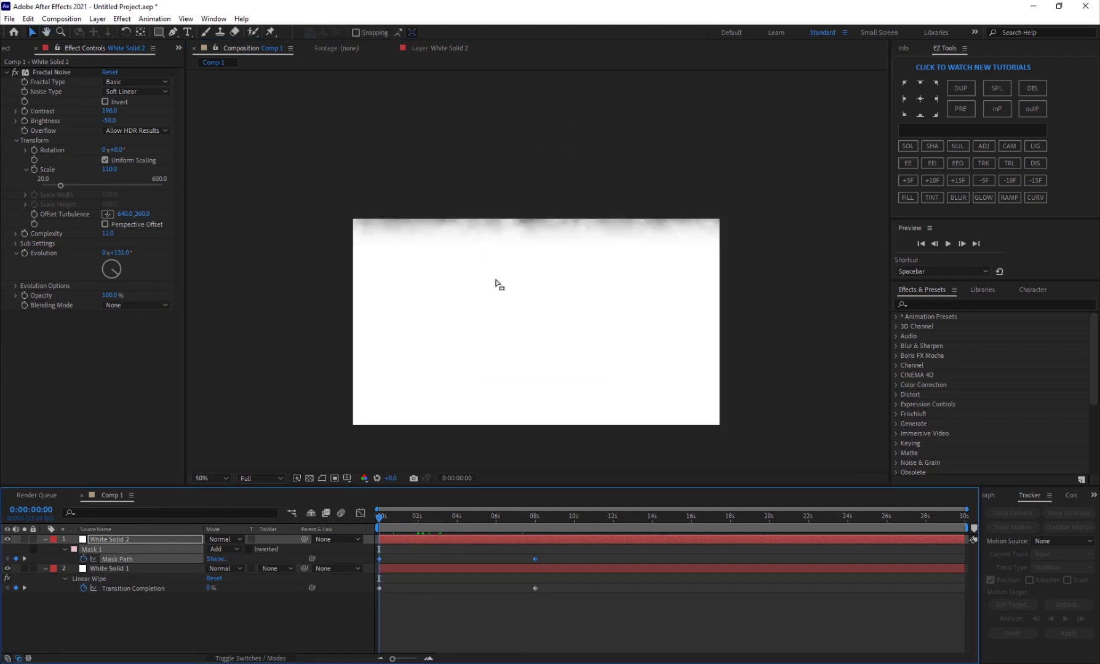
pyautogui.click(320, 480)
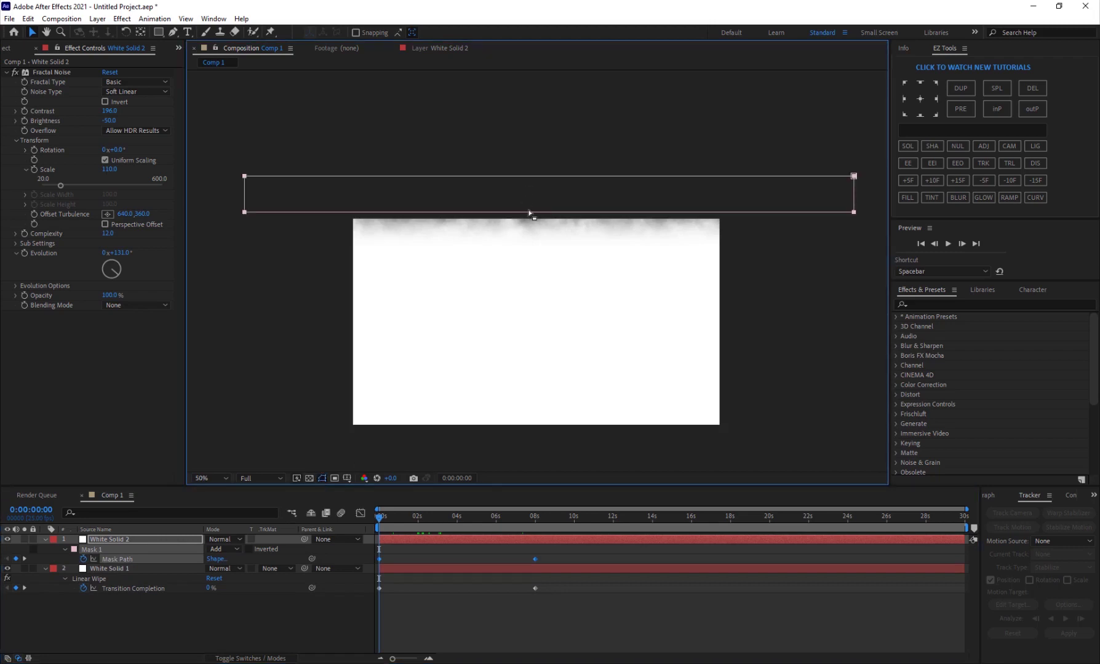
pyautogui.moveTo(550, 211); pyautogui.dragTo(538, 200)
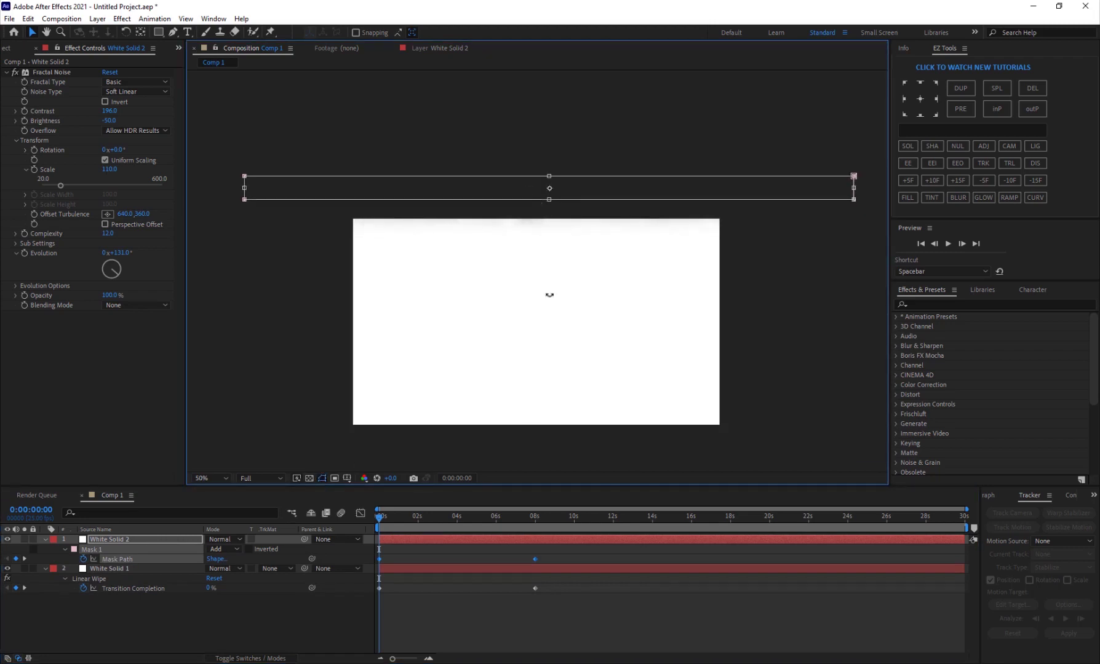
# Step: Activate free transform for White Solid 2's mask below the frame at the 8-second keyframe
pyautogui.moveTo(514, 522); pyautogui.dragTo(534, 523)
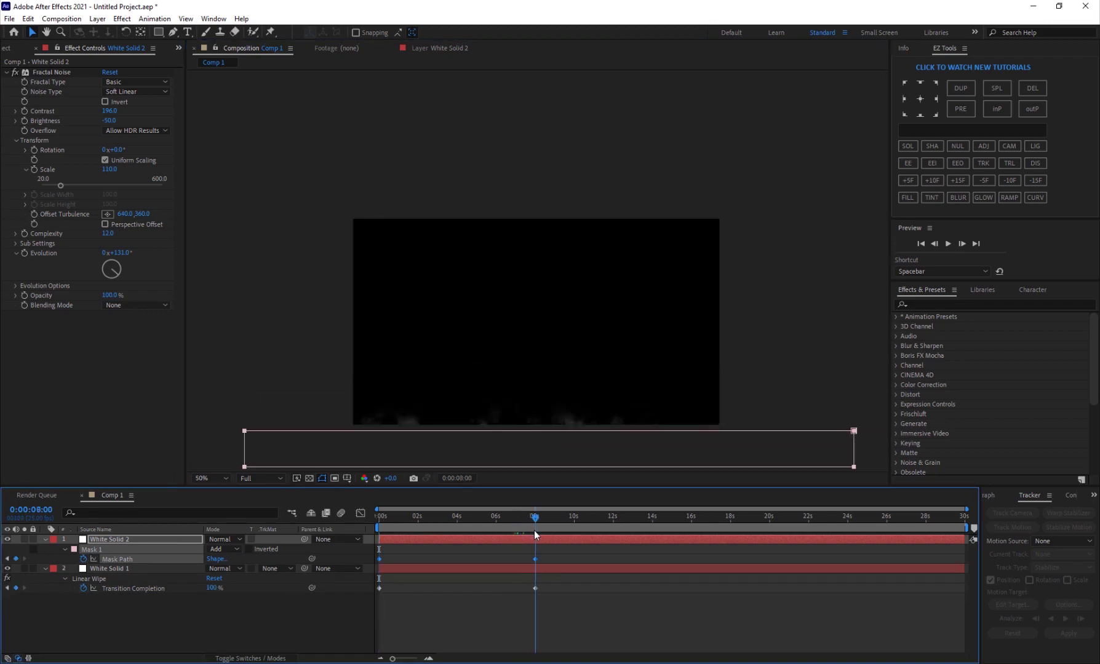
pyautogui.doubleClick(557, 432)
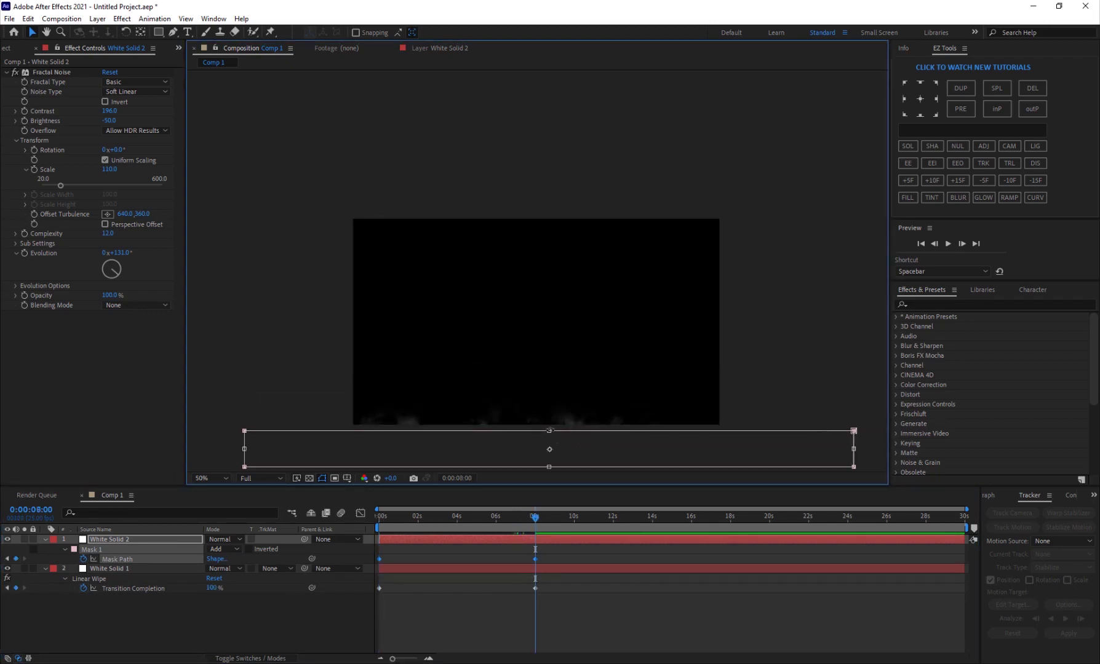
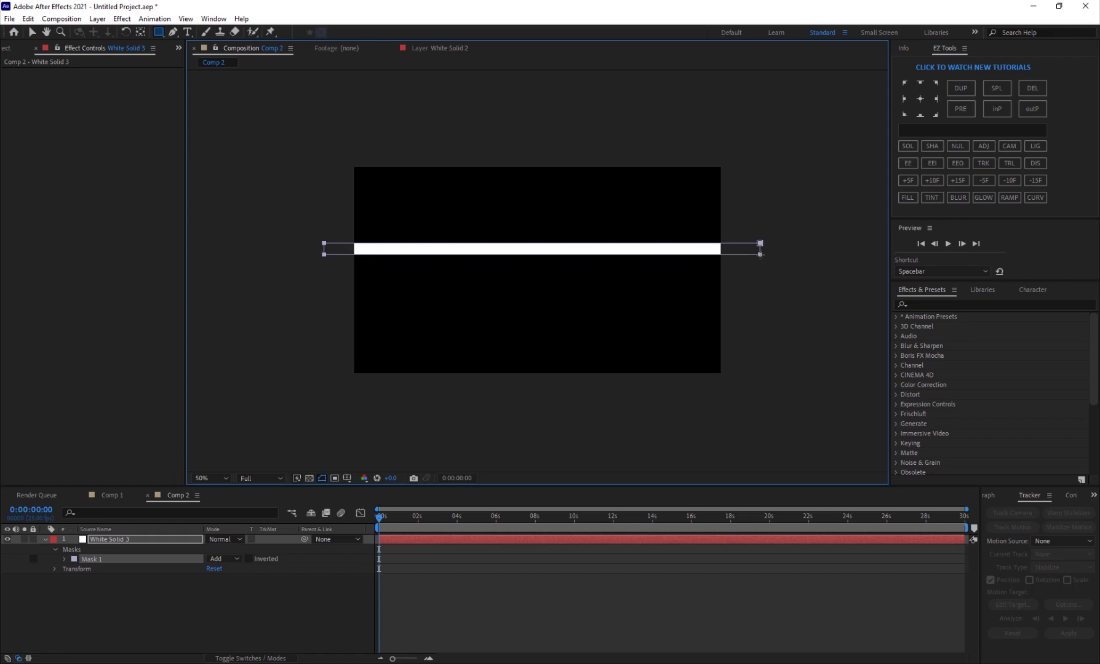
# Step: Set the feather of White Solid 3's mask to 61 pixels and widen the mask farther past both sides of the frame
pyautogui.press('f')
pyautogui.moveTo(220, 558); pyautogui.dragTo(269, 562)
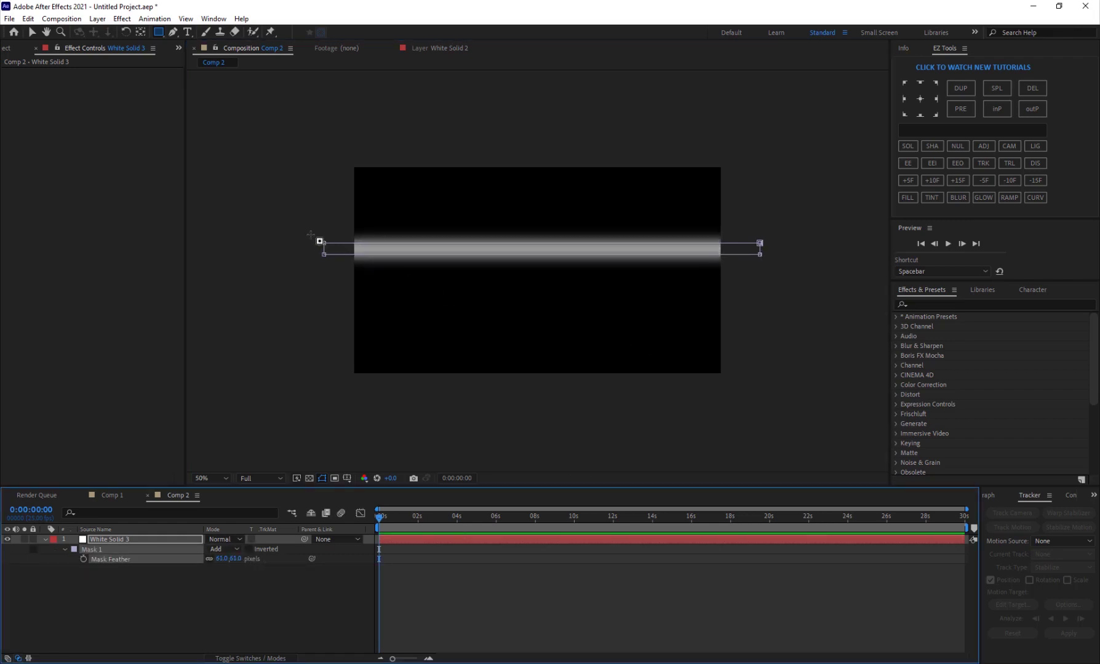
pyautogui.press('v')
pyautogui.moveTo(290, 216); pyautogui.dragTo(349, 296)
pyautogui.moveTo(324, 247); pyautogui.dragTo(283, 248)
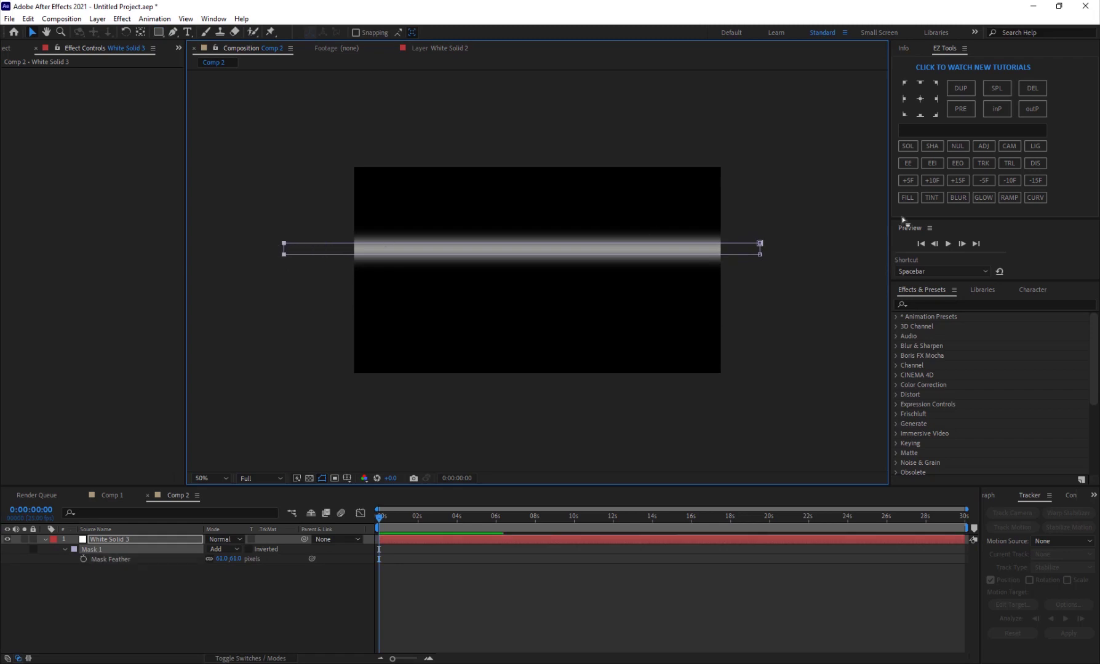
pyautogui.moveTo(760, 244); pyautogui.dragTo(817, 244)
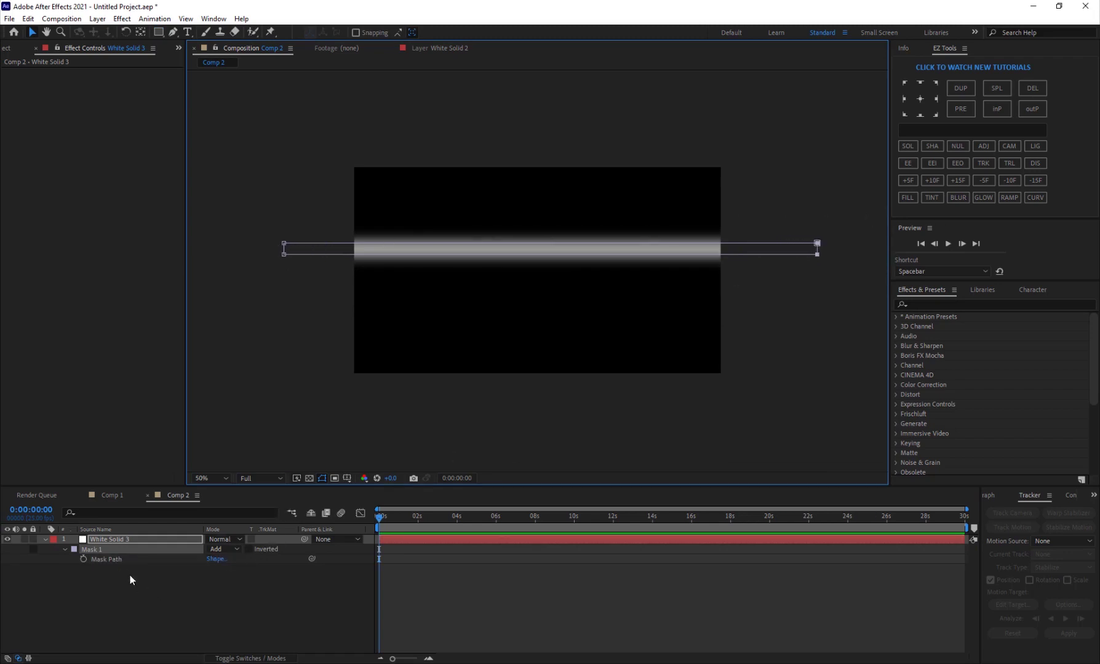
# Step: Enable mask path keyframing at the first frame and move White Solid 3's mask strip above the frame
pyautogui.click(84, 559)
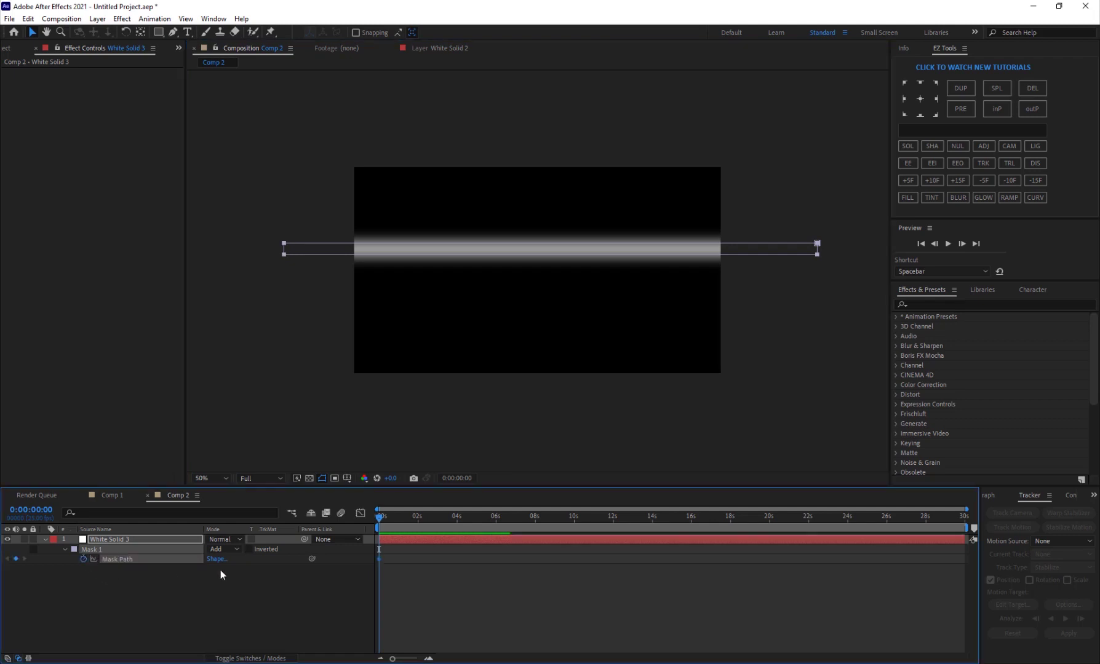
pyautogui.click(422, 247)
pyautogui.moveTo(447, 248); pyautogui.dragTo(452, 144)
# Step: At 8 seconds, matching Comp 1's end keyframe, move White Solid 3's mask below the frame and scrub through the animation
pyautogui.moveTo(438, 528); pyautogui.dragTo(535, 527)
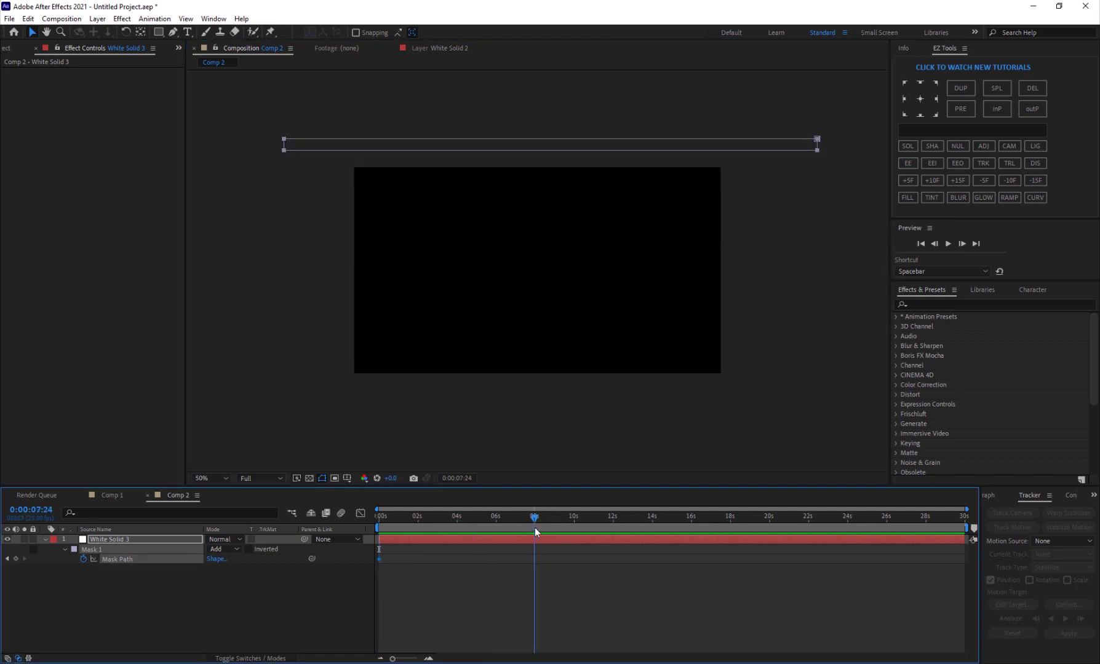
pyautogui.press('pagedown')
pyautogui.click(111, 495)
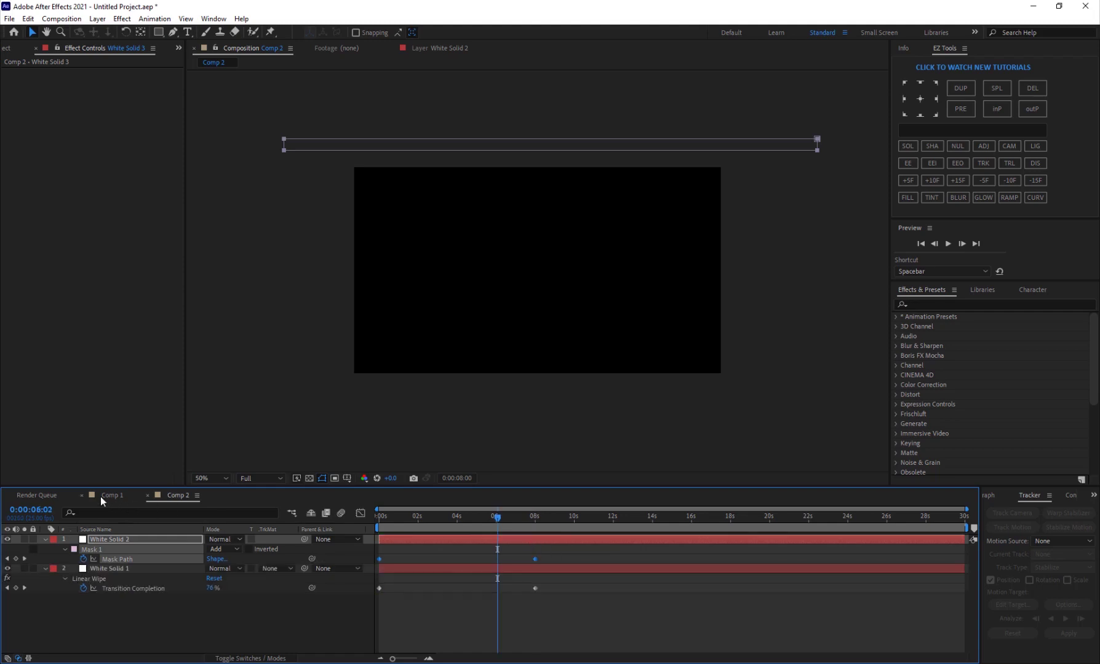
pyautogui.moveTo(501, 523); pyautogui.dragTo(536, 524)
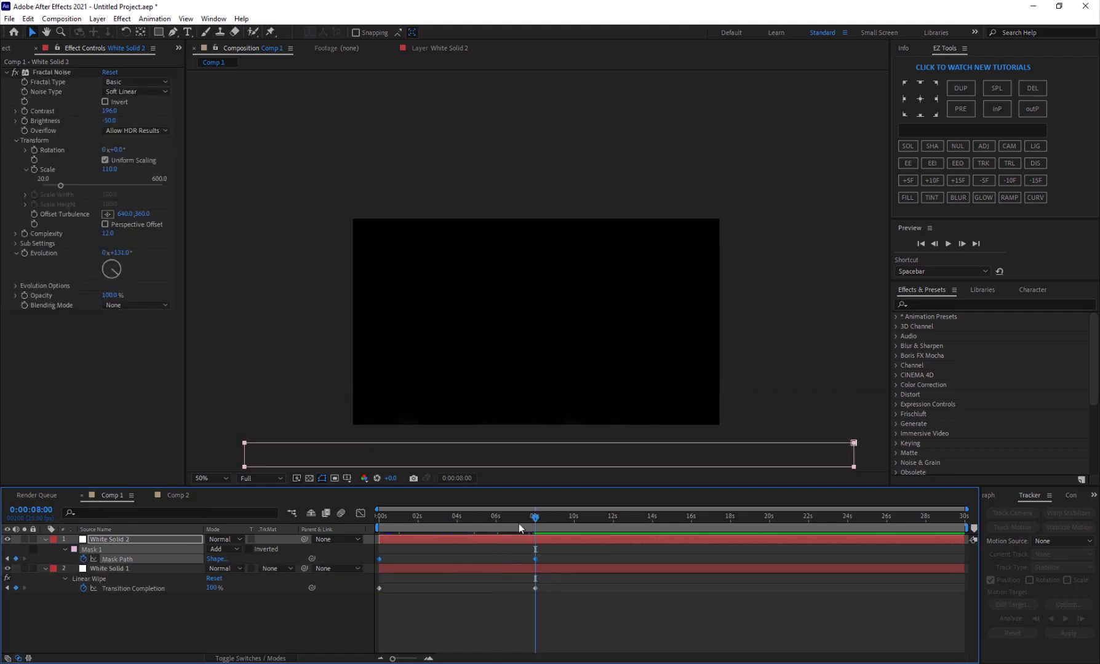
pyautogui.click(176, 497)
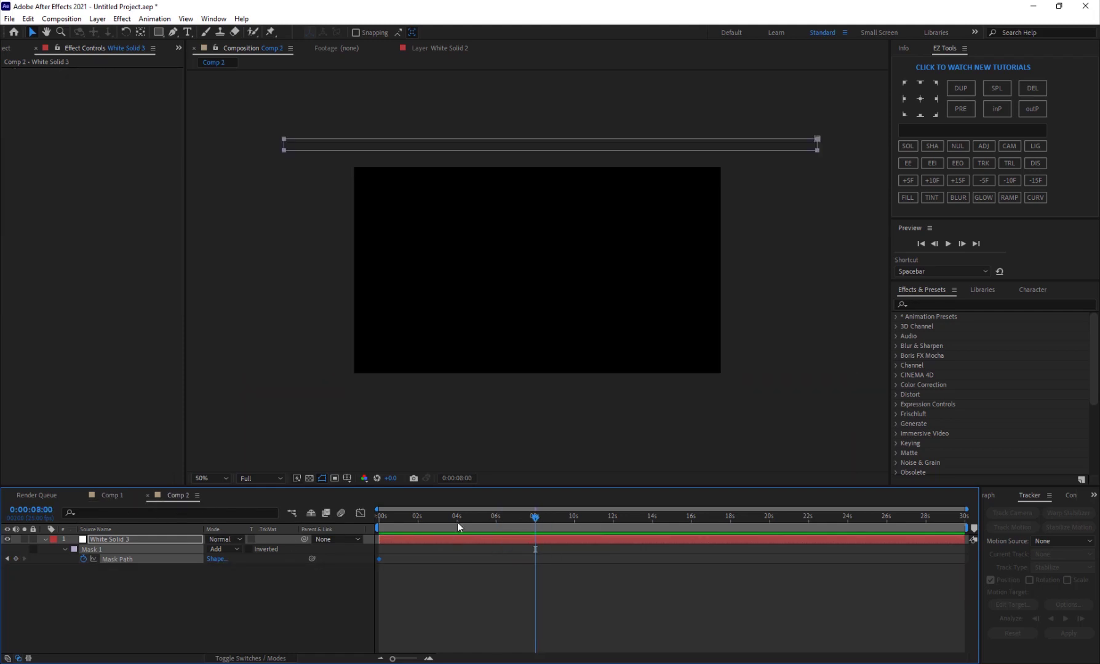
pyautogui.click(398, 141)
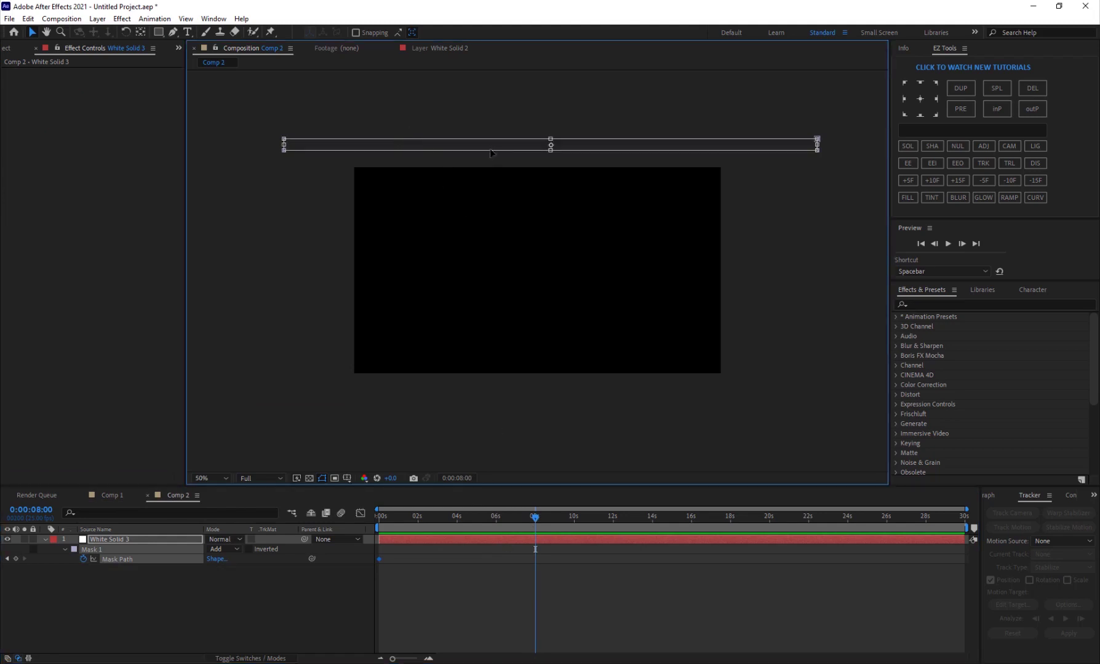
pyautogui.moveTo(491, 149); pyautogui.dragTo(482, 380)
pyautogui.press('Home')
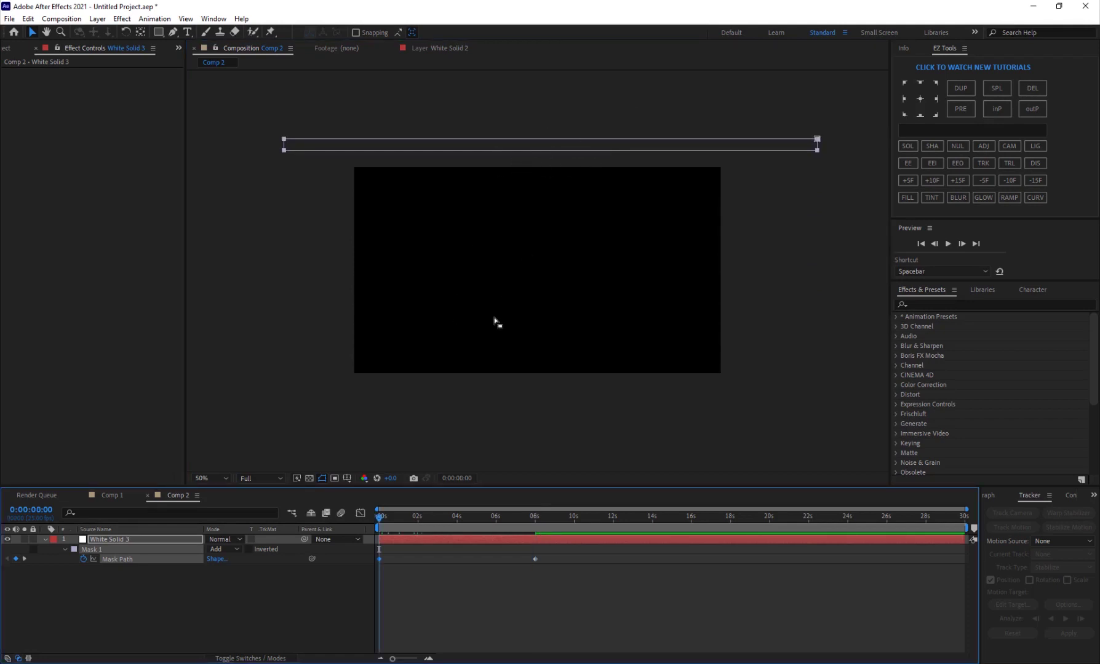
pyautogui.moveTo(380, 525); pyautogui.dragTo(479, 520)
# Step: Add Comp 1 to the render queue and set its output format to JPEG Sequence
pyautogui.click(112, 495)
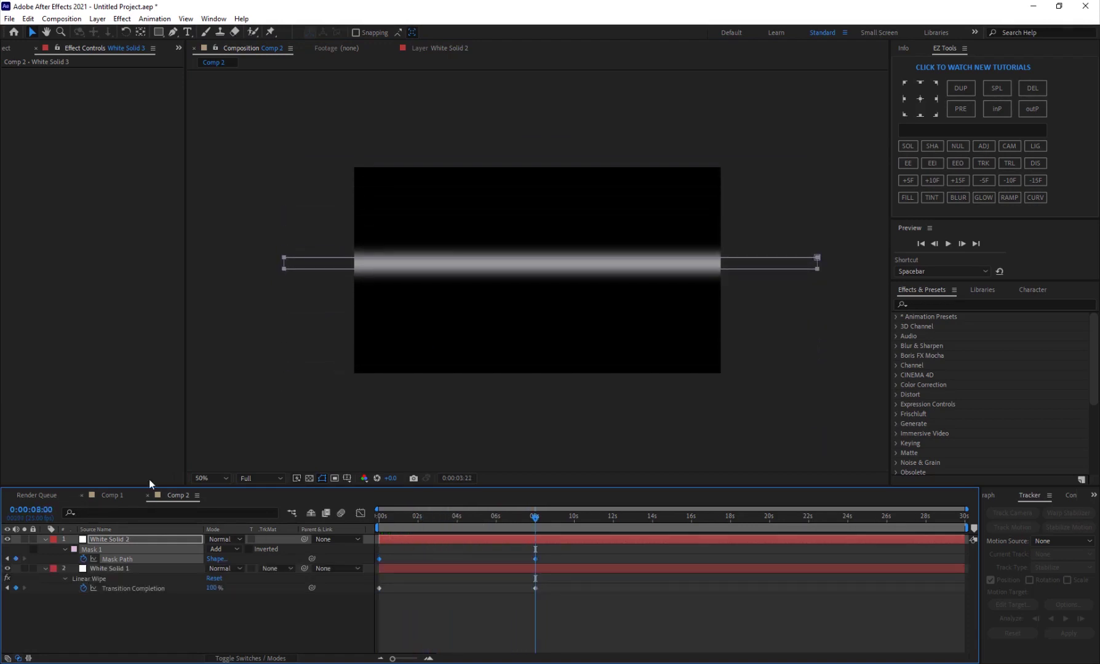
pyautogui.click(61, 18)
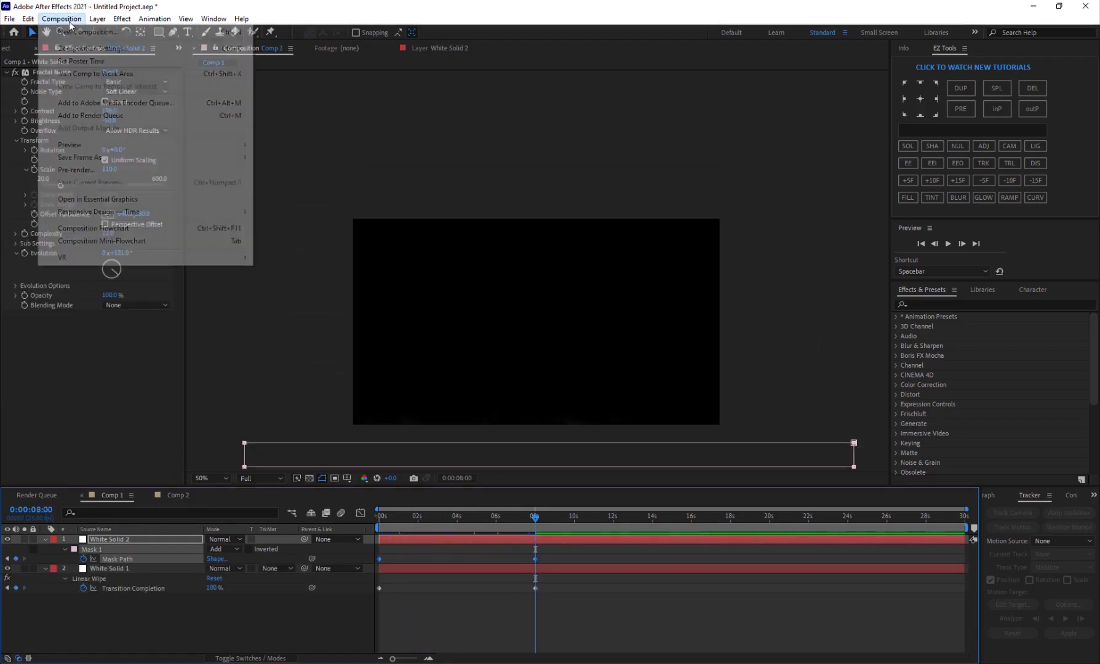
pyautogui.click(101, 121)
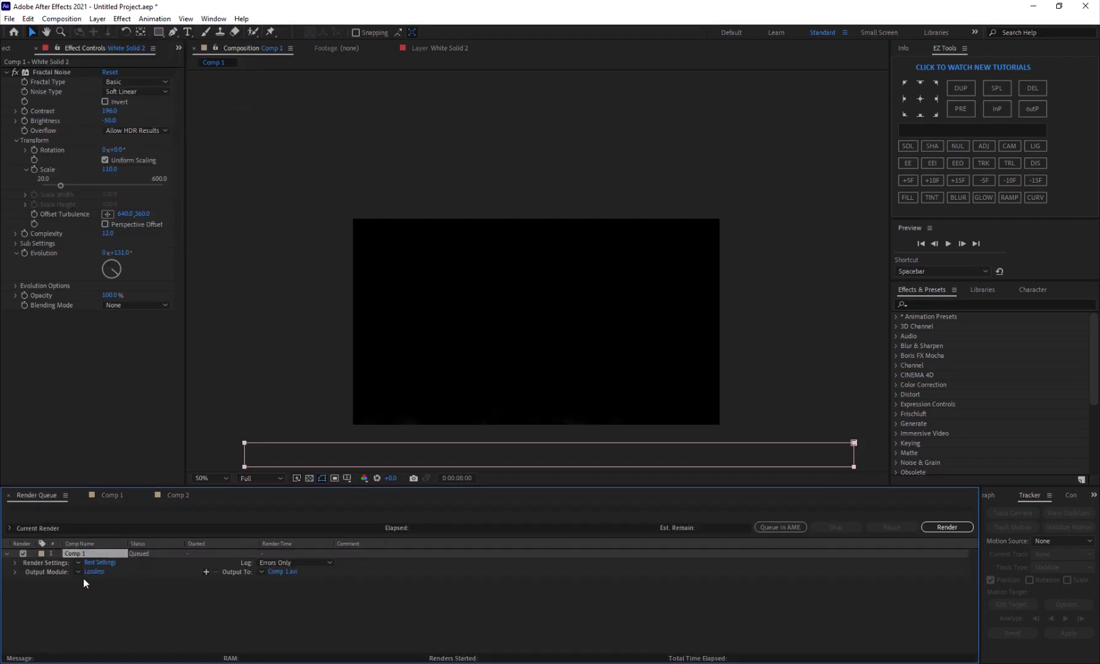
pyautogui.click(92, 573)
pyautogui.click(519, 195)
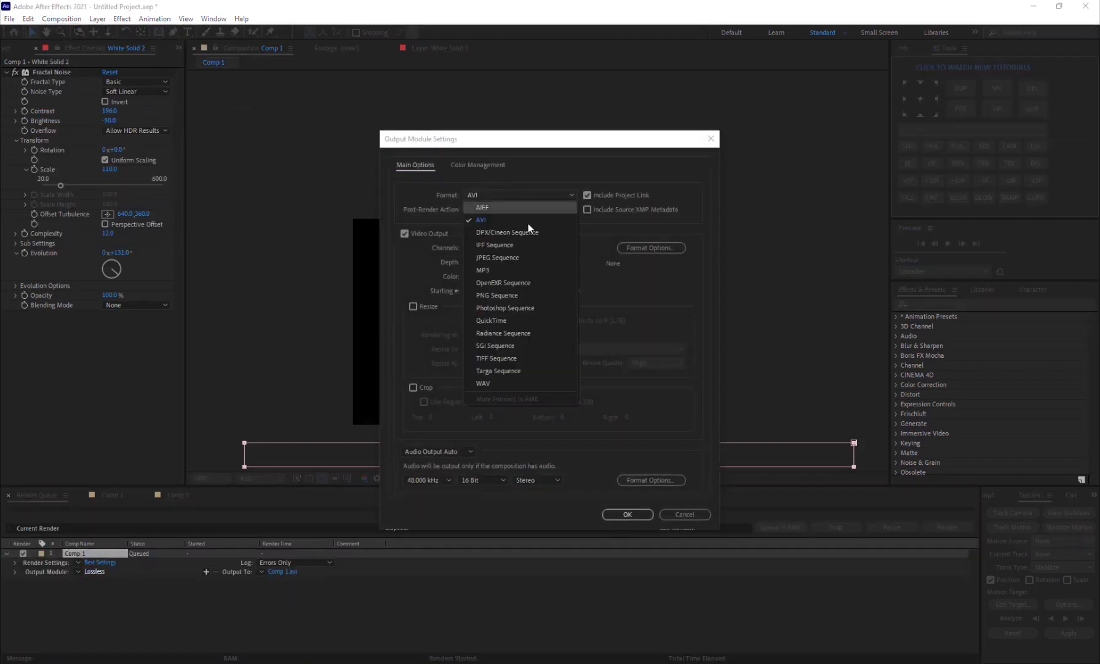
pyautogui.click(496, 258)
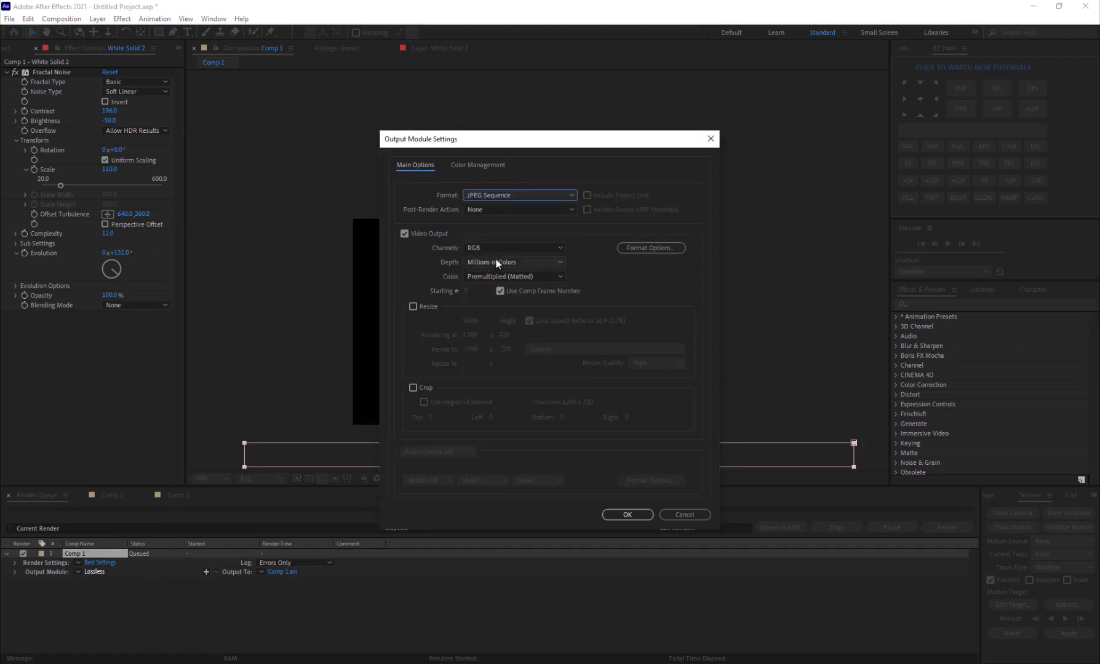
pyautogui.click(629, 514)
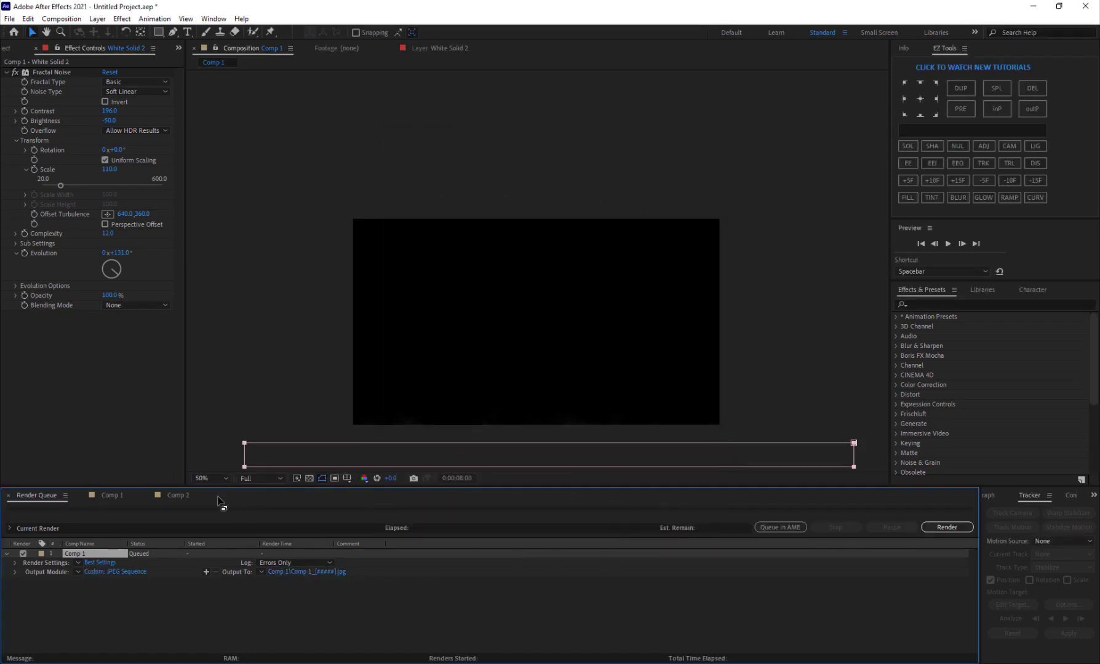
# Step: Return to Comp 2, switch to 3ds Max and frame the teapot in a low front view
pyautogui.click(177, 496)
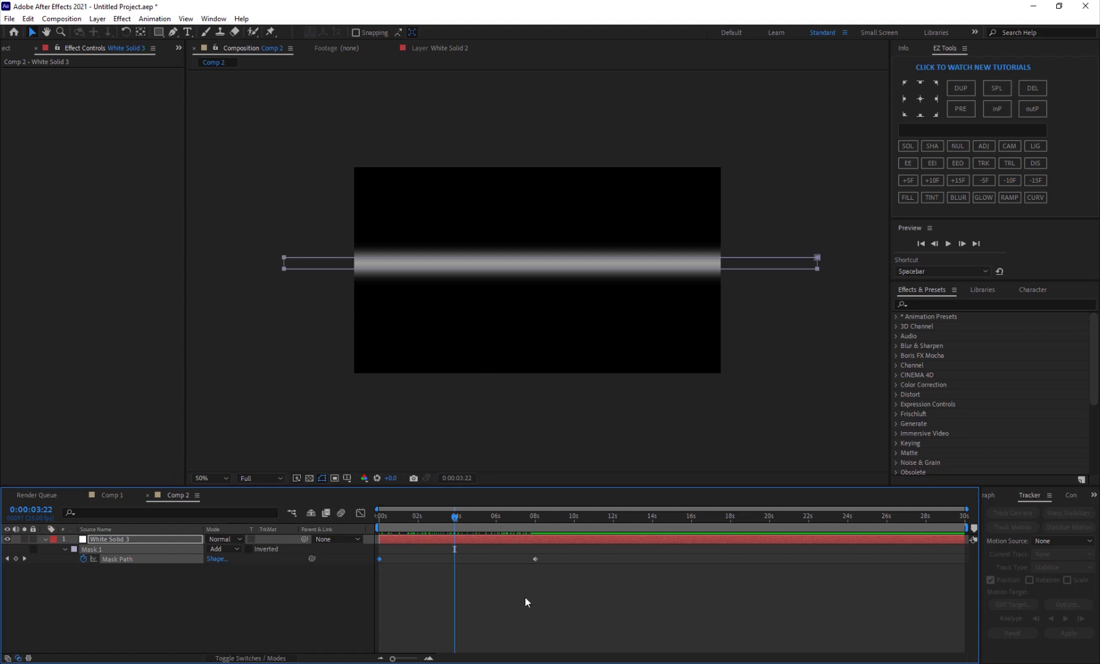
pyautogui.click(346, 632)
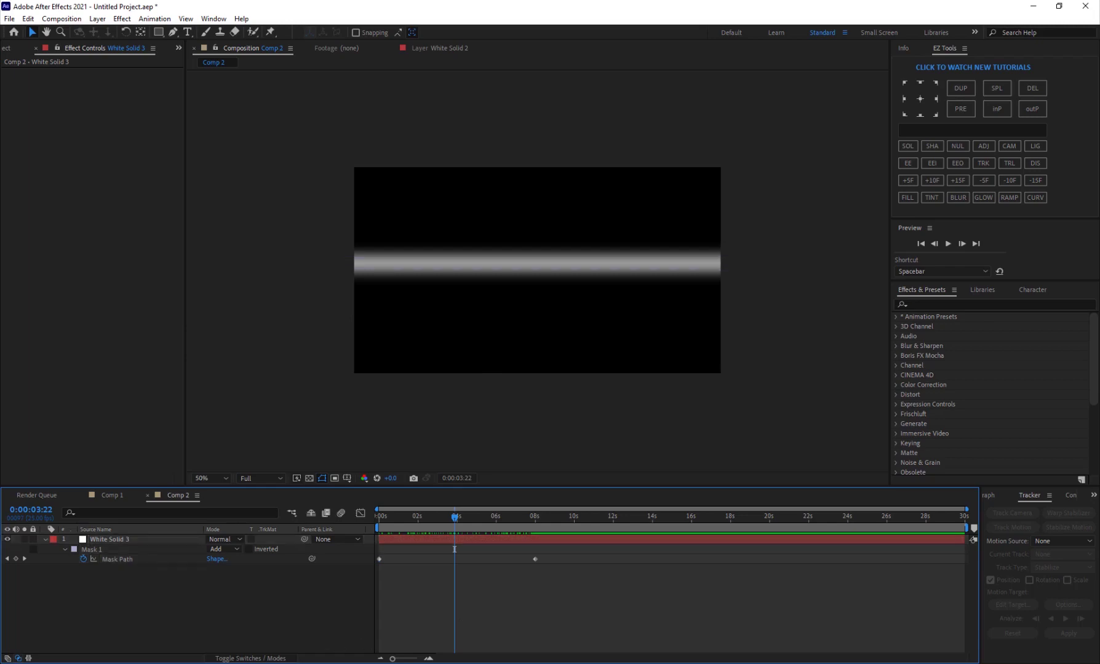
pyautogui.moveTo(363, 656)
pyautogui.click(397, 632)
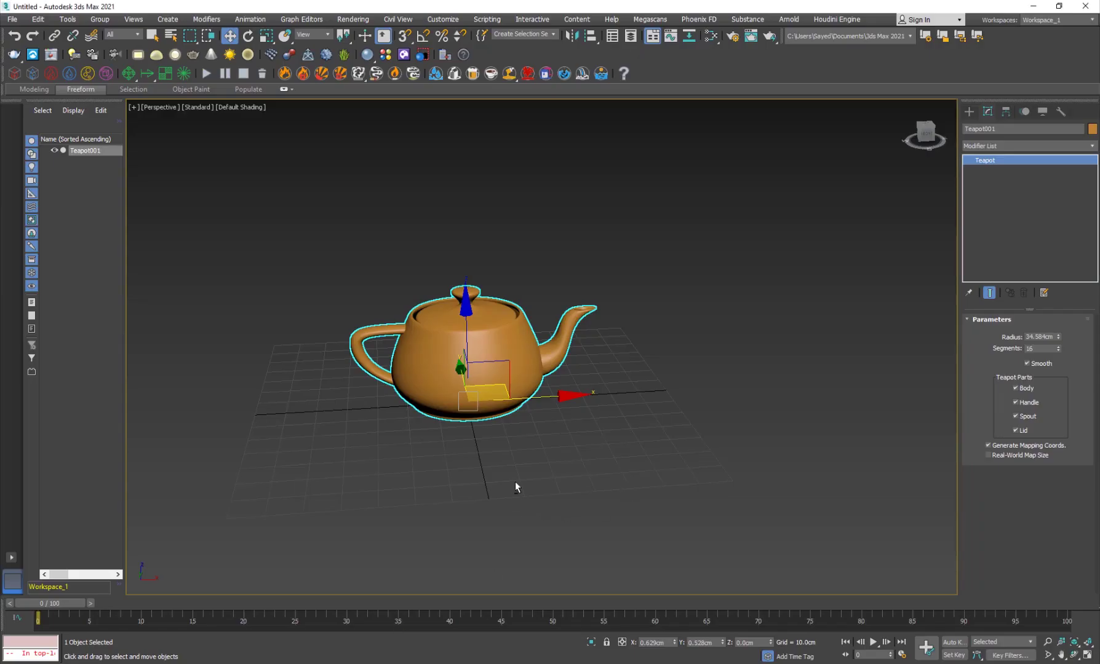
pyautogui.keyDown('alt'); pyautogui.moveTo(515, 482); pyautogui.dragTo(463, 439, button='middle'); pyautogui.keyUp('alt')
pyautogui.press('z')
pyautogui.moveTo(537, 449); pyautogui.dragTo(481, 478, button='middle')
pyautogui.moveTo(502, 486); pyautogui.dragTo(485, 486, button='middle')
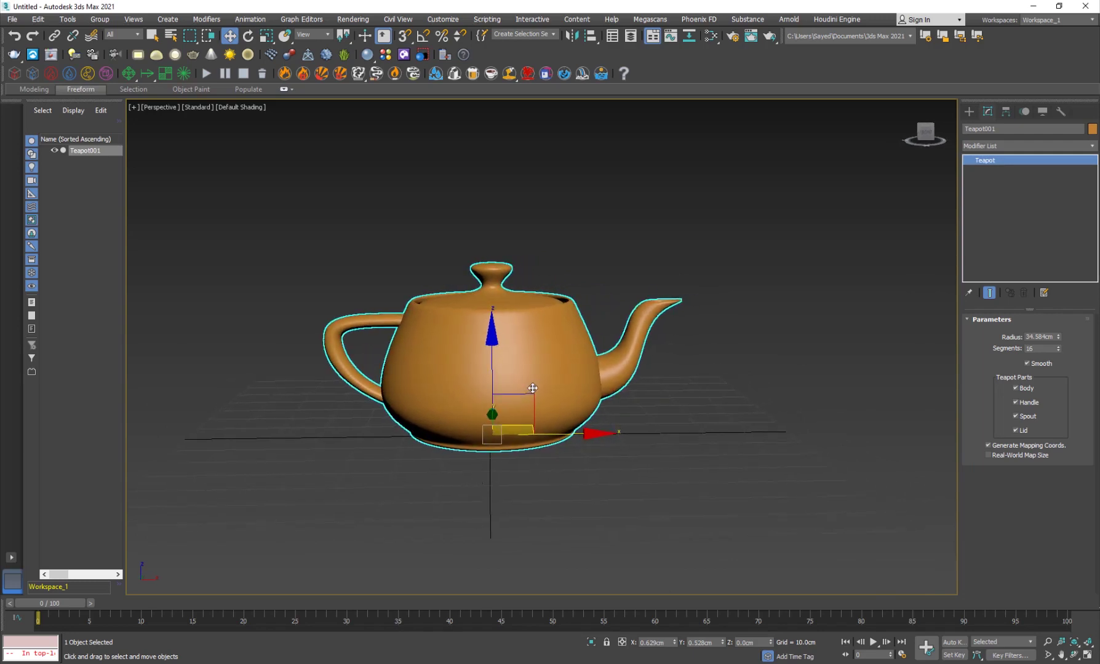
# Step: Create a VRayMtl in the Slate Material Editor and show its parameters
pyautogui.press('m')
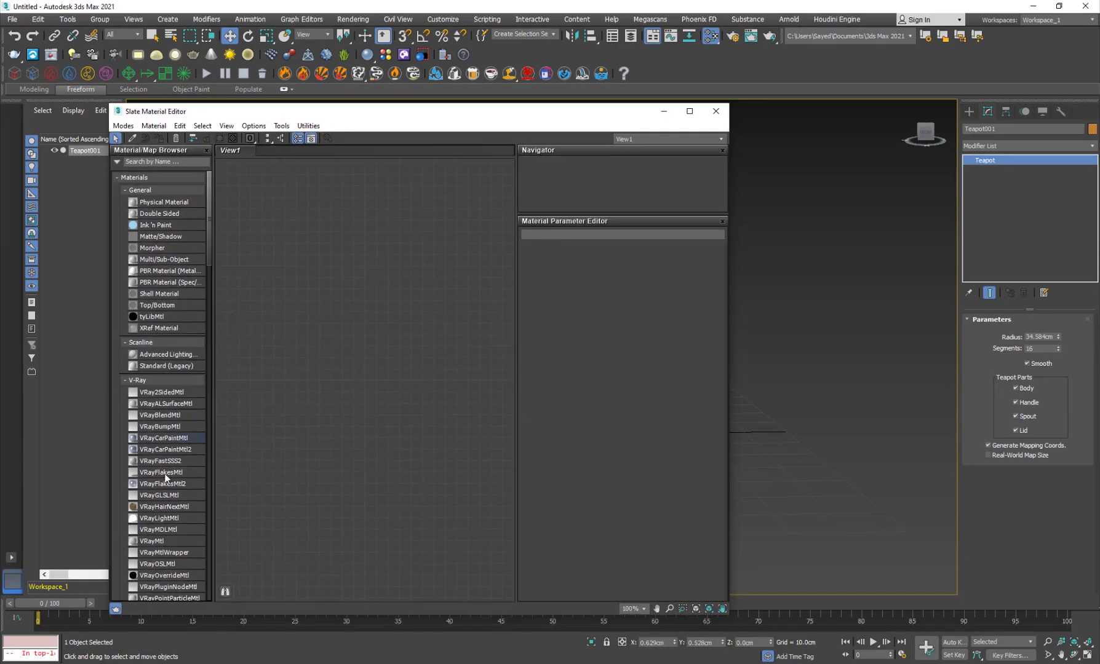
pyautogui.moveTo(156, 547); pyautogui.dragTo(398, 354)
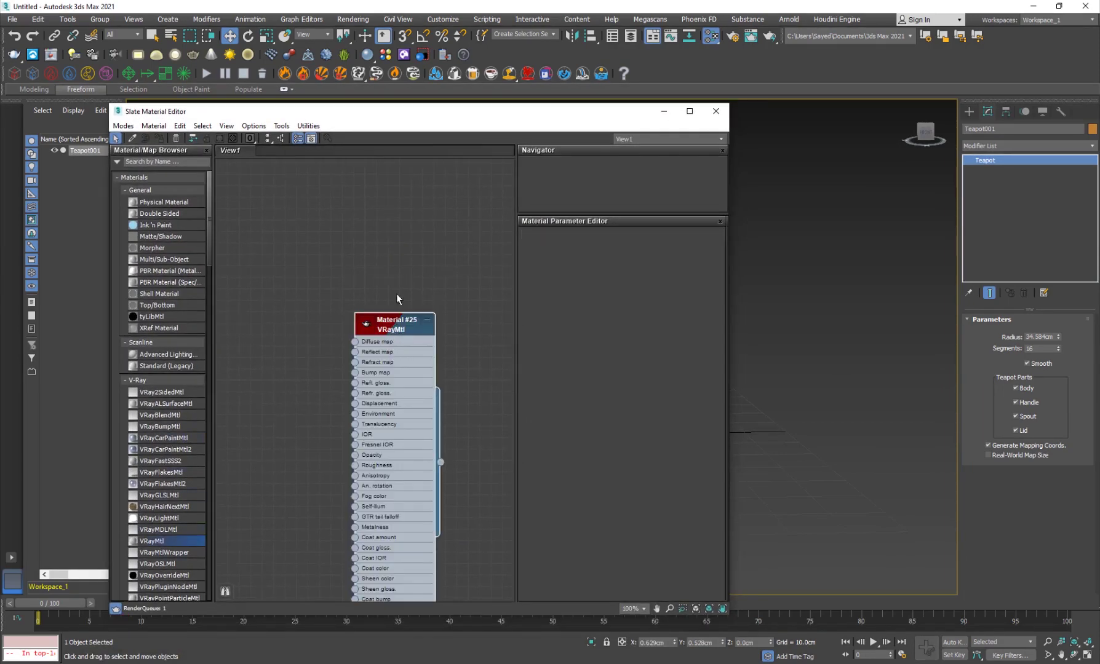
pyautogui.doubleClick(387, 313)
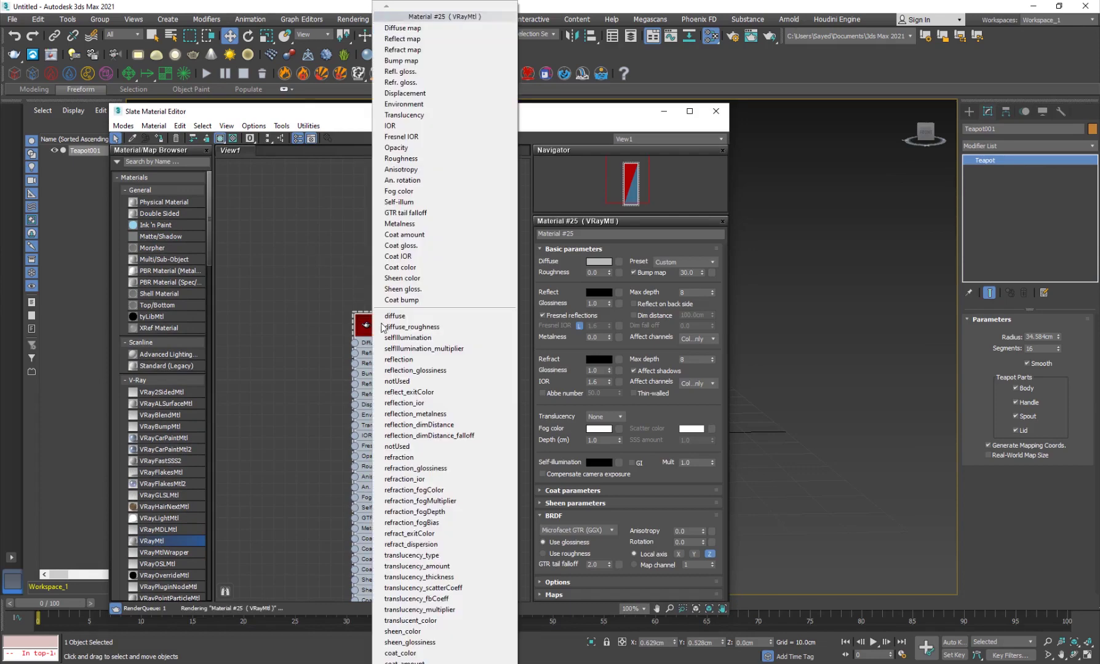
pyautogui.click(337, 323)
# Step: Connect a Bitmap to the VRayMtl's diffuse map, loading the Opacity000 image sequence from the statue_to_Wine Maps folder
pyautogui.moveTo(405, 331); pyautogui.dragTo(305, 295)
pyautogui.moveTo(337, 317)
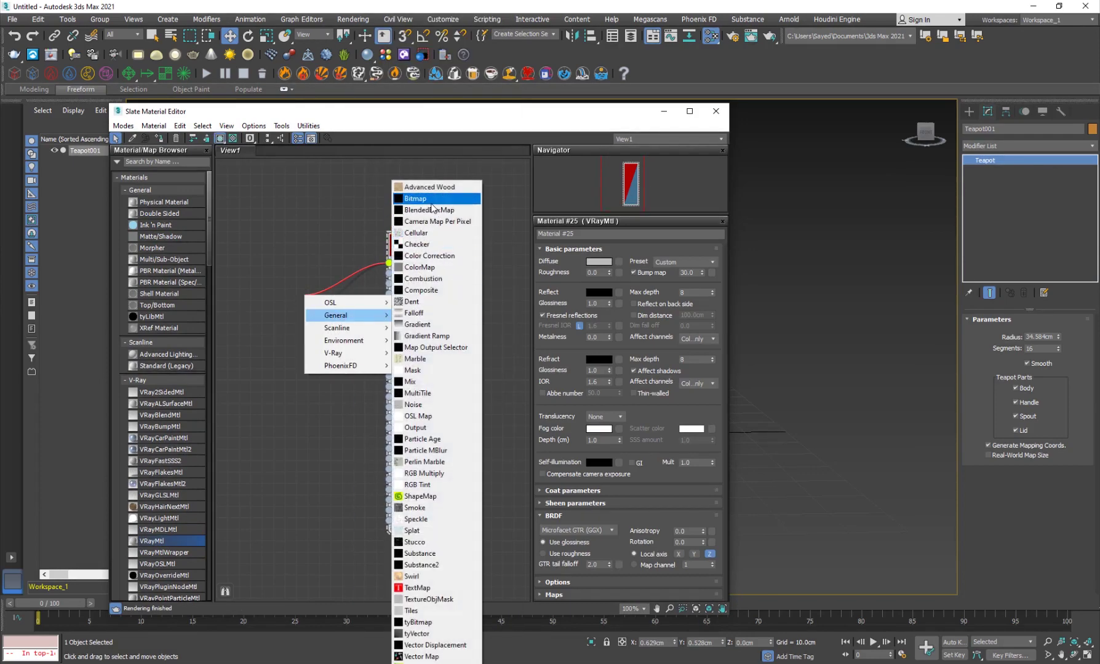
pyautogui.click(427, 199)
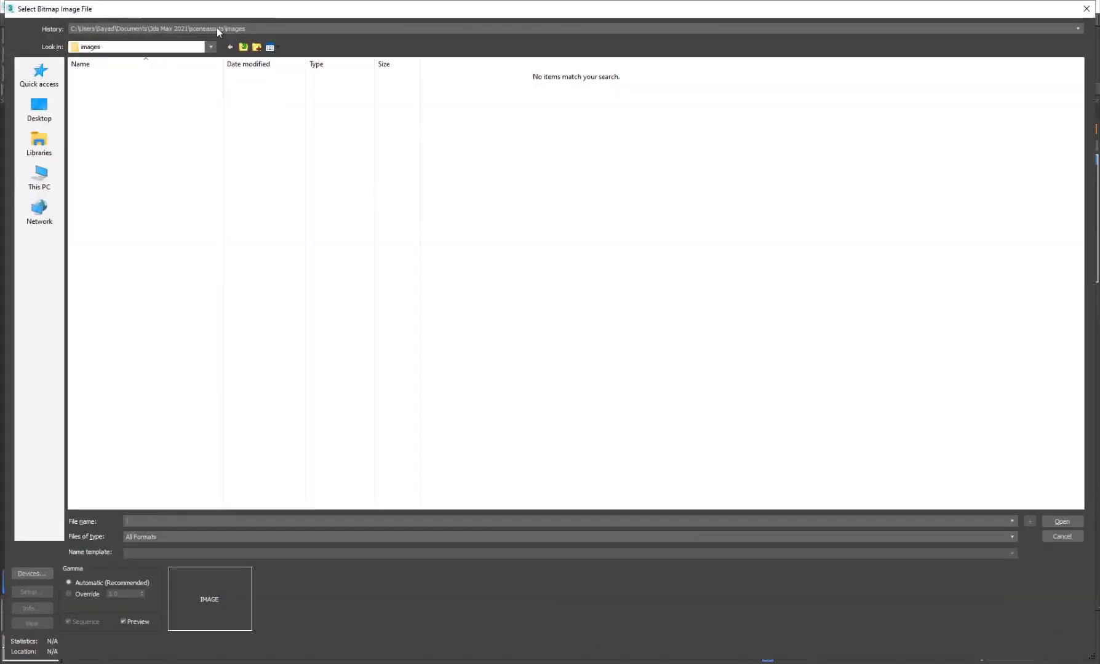
pyautogui.click(217, 28)
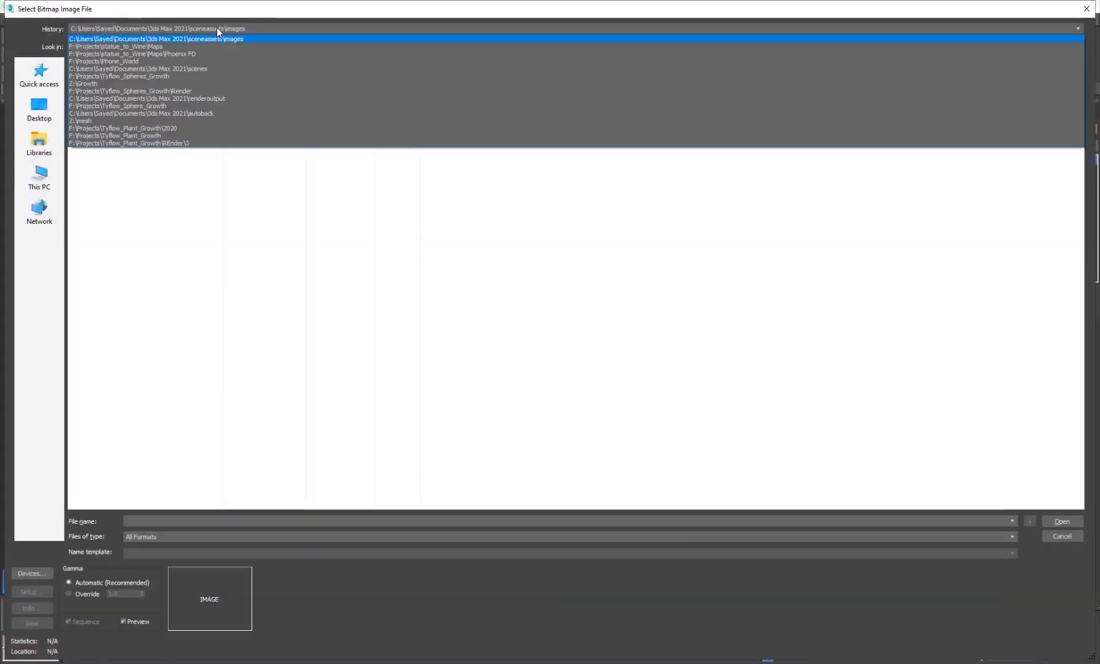
pyautogui.click(176, 46)
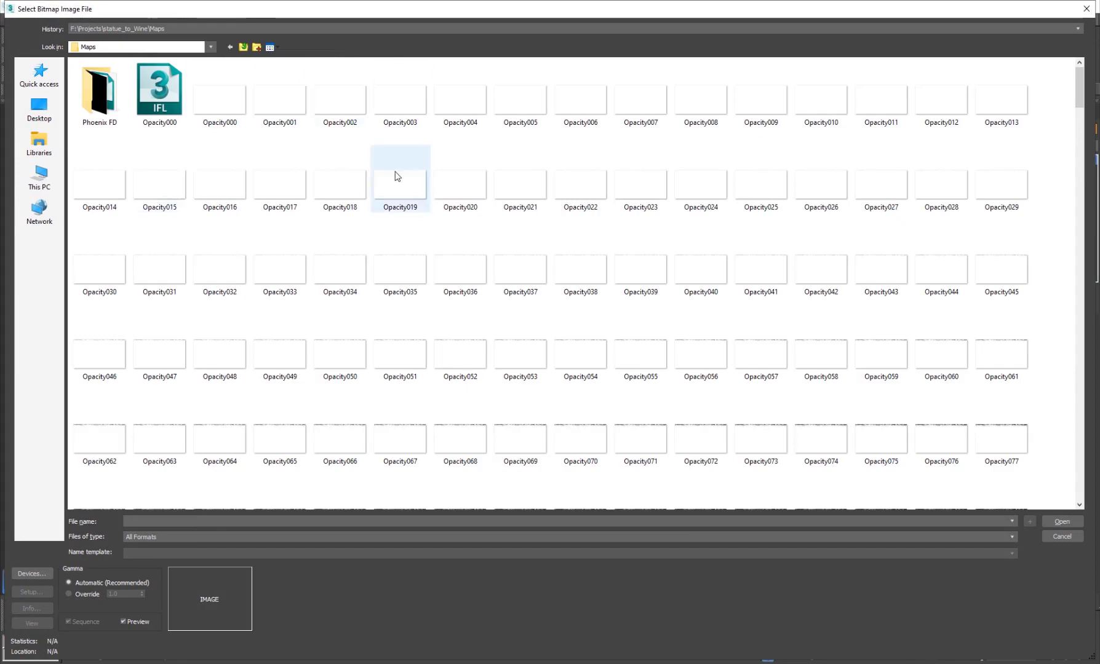
pyautogui.click(241, 123)
pyautogui.scroll(-10, 314, 177)
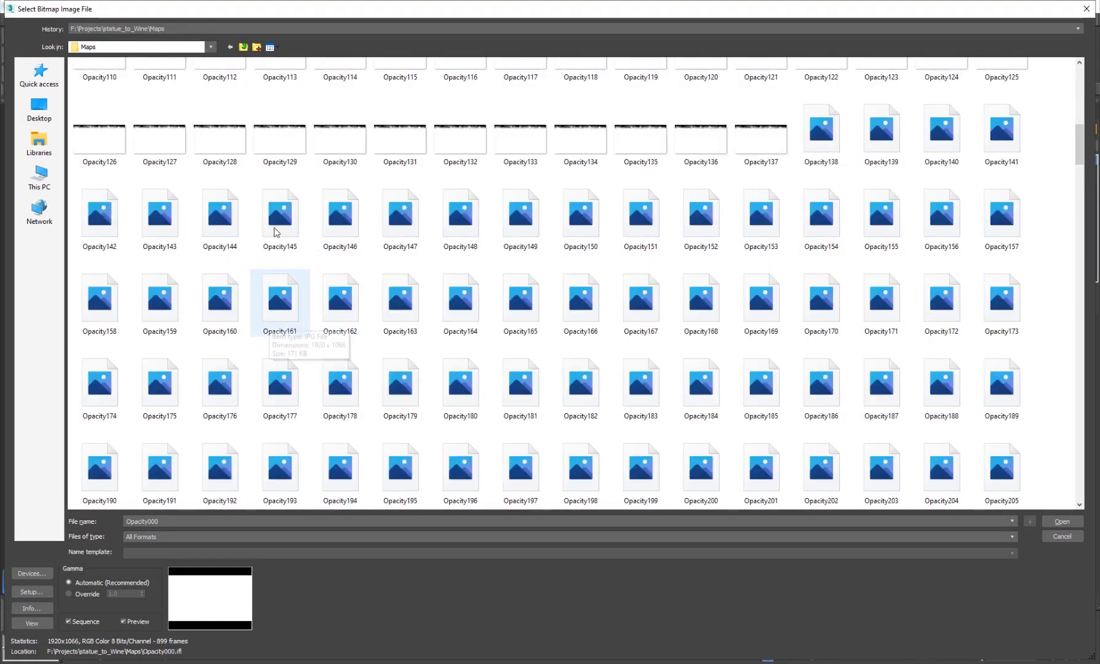
pyautogui.scroll(10, 275, 225)
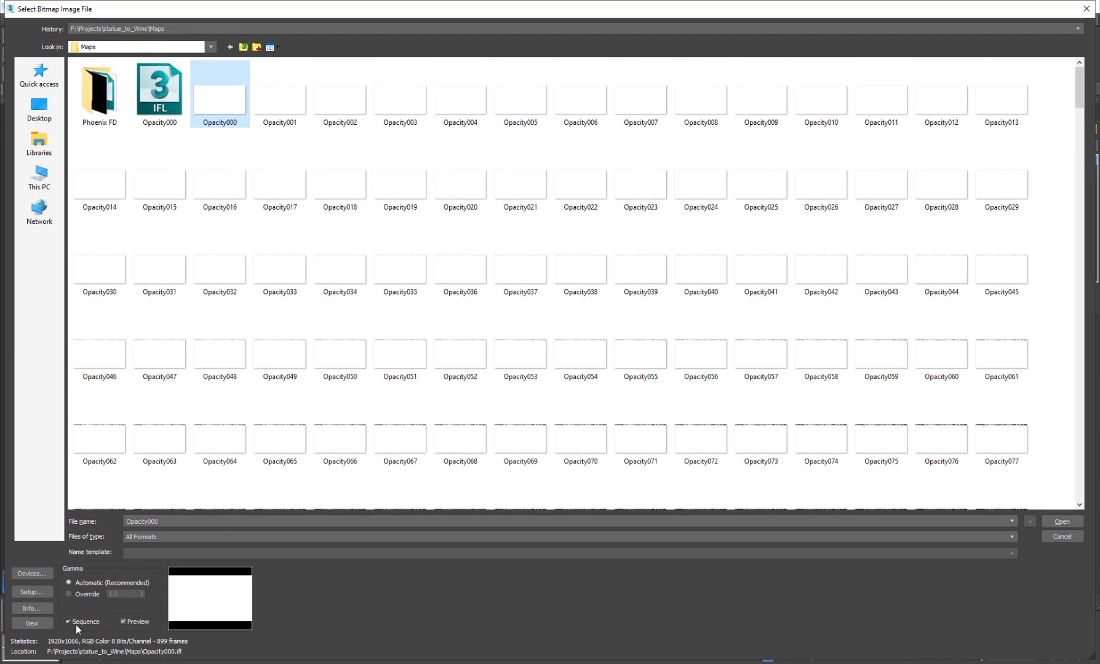
pyautogui.click(1058, 518)
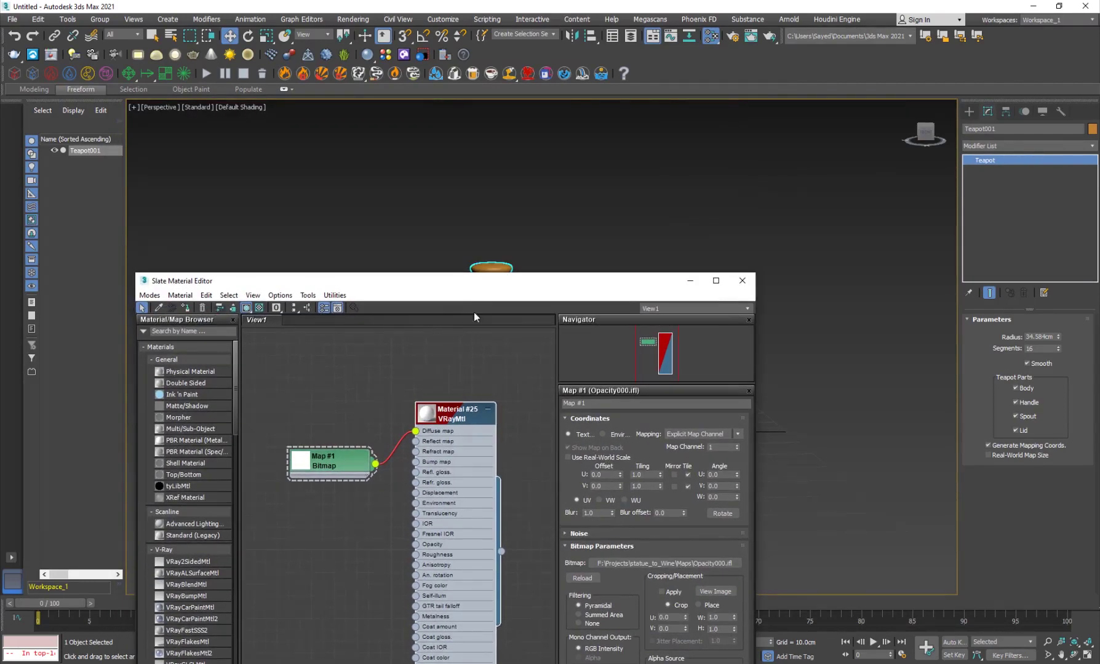
# Step: Assign the VRayMtl to the teapot, show its bitmap in the viewport and minimize the material editor
pyautogui.moveTo(473, 279); pyautogui.dragTo(445, 394)
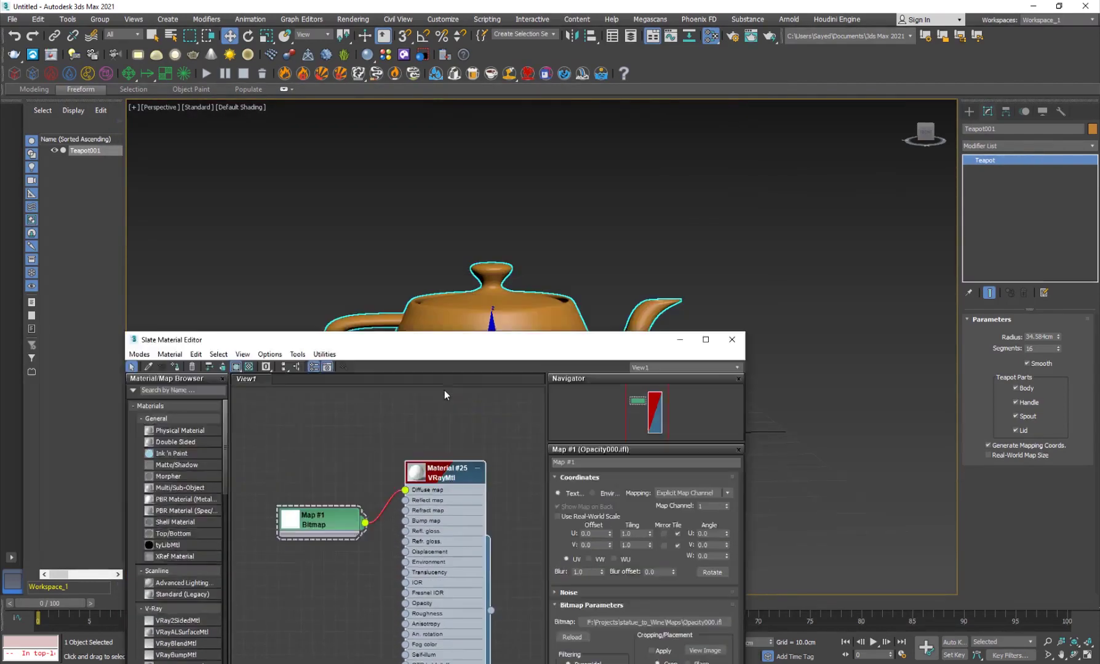
pyautogui.moveTo(474, 663); pyautogui.dragTo(523, 357)
pyautogui.click(288, 578)
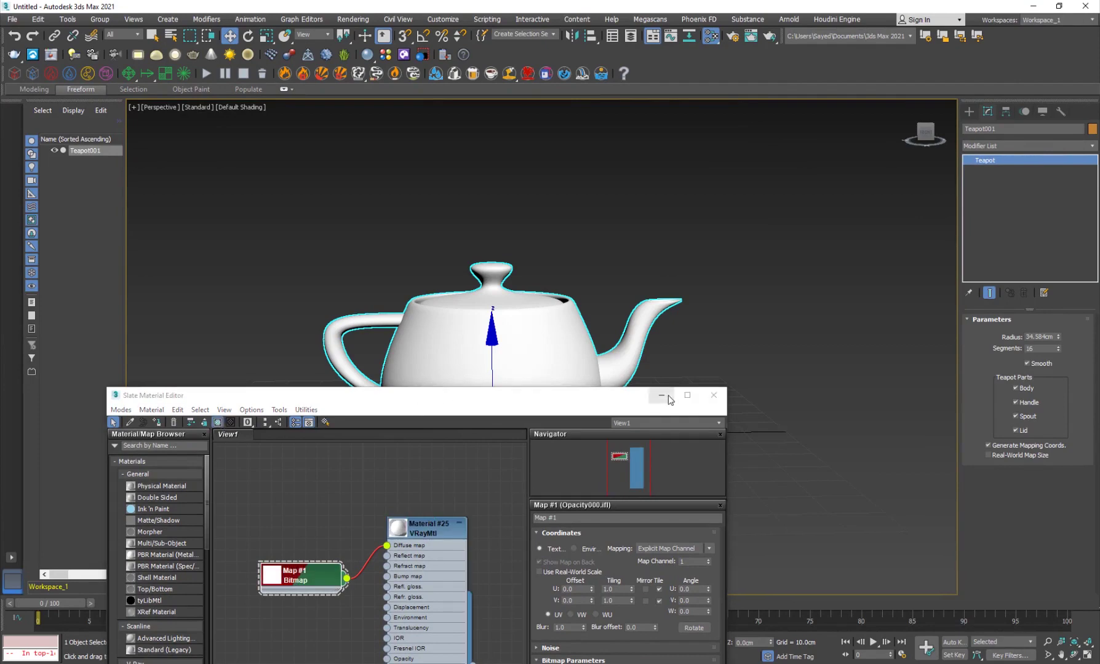
pyautogui.click(661, 395)
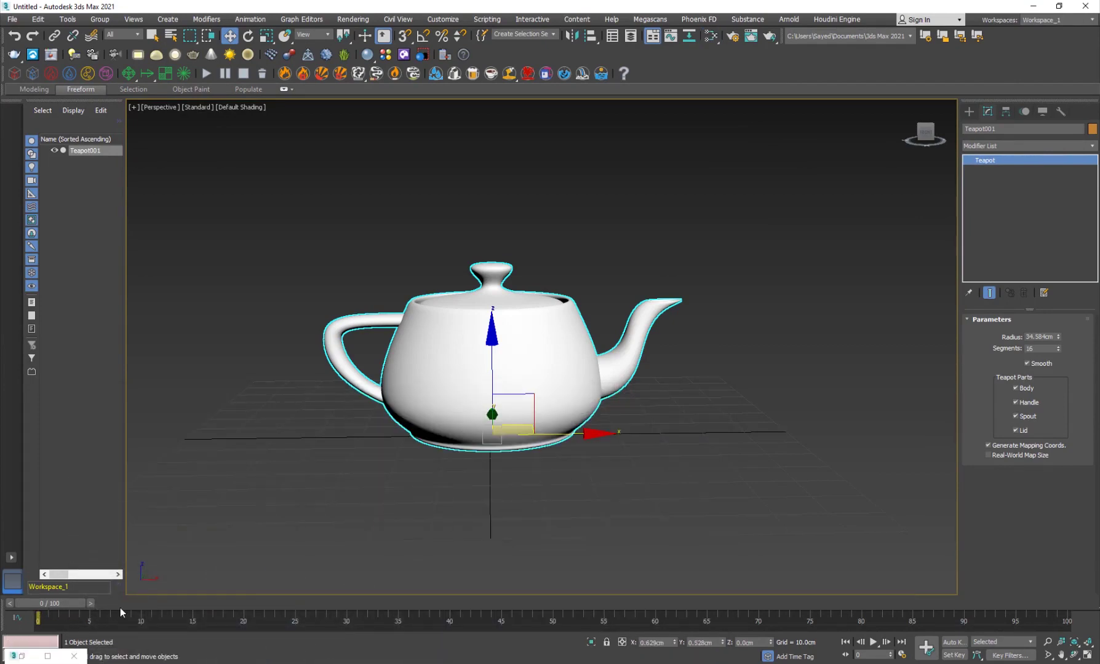
# Step: Set the animation length to 600 frames and scrub to frame 260 to check the map on the teapot
pyautogui.moveTo(171, 603); pyautogui.dragTo(548, 604)
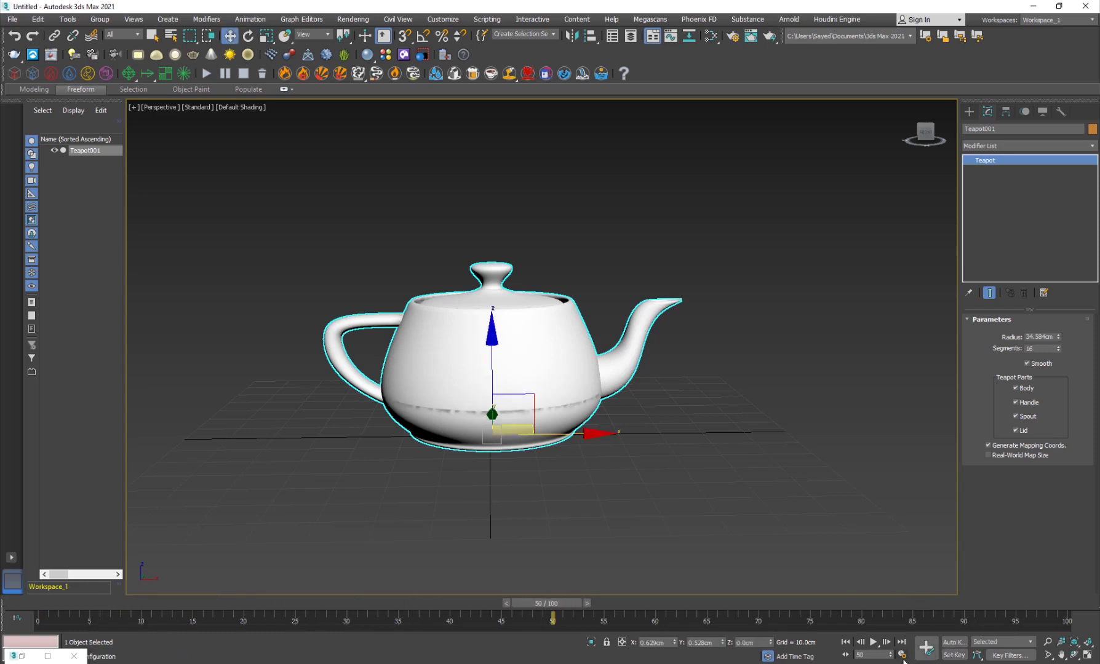
pyautogui.click(901, 654)
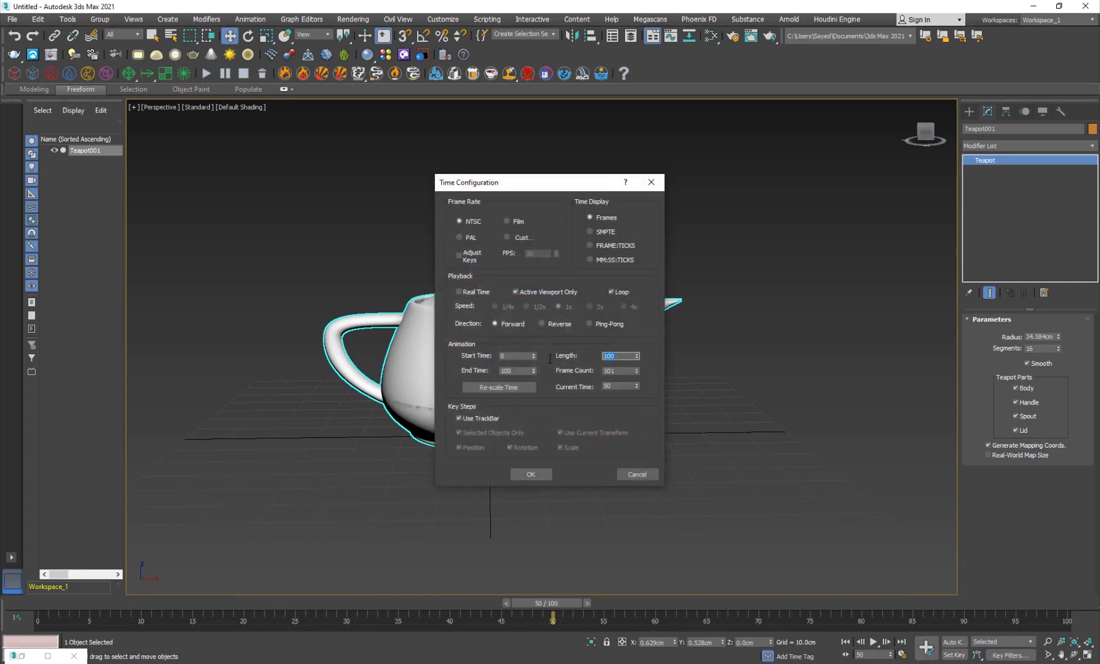
pyautogui.write('600')
pyautogui.press('Return')
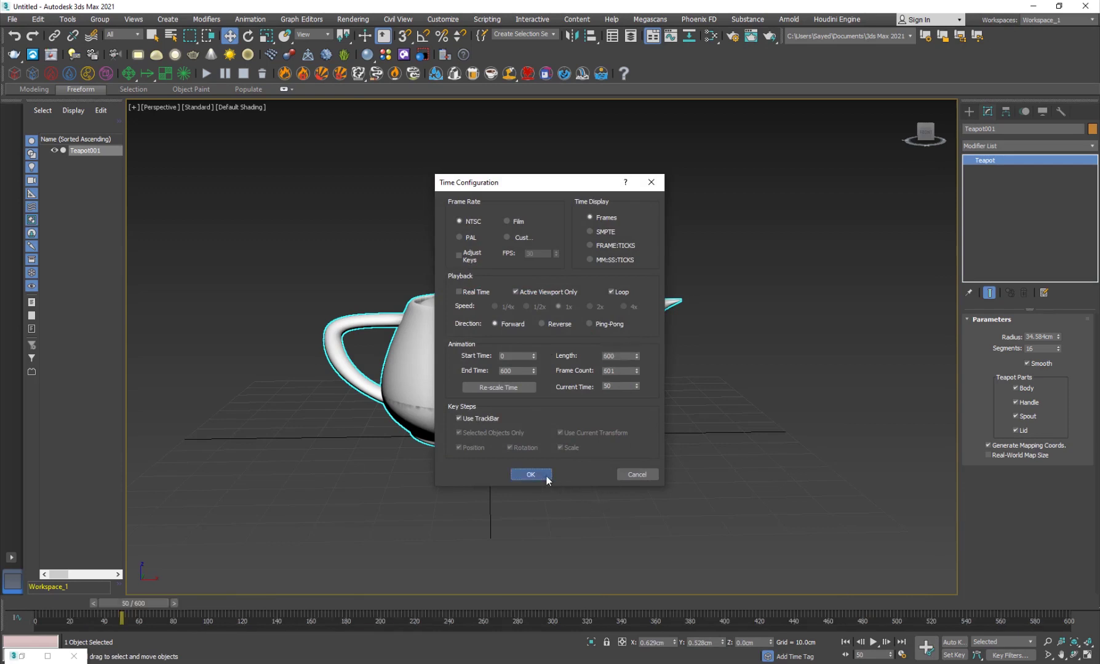
pyautogui.click(530, 474)
pyautogui.moveTo(158, 604)
pyautogui.mouseDown()
pyautogui.moveTo(541, 603)
pyautogui.moveTo(406, 604)
pyautogui.moveTo(517, 603)
pyautogui.mouseUp()
pyautogui.press('w')
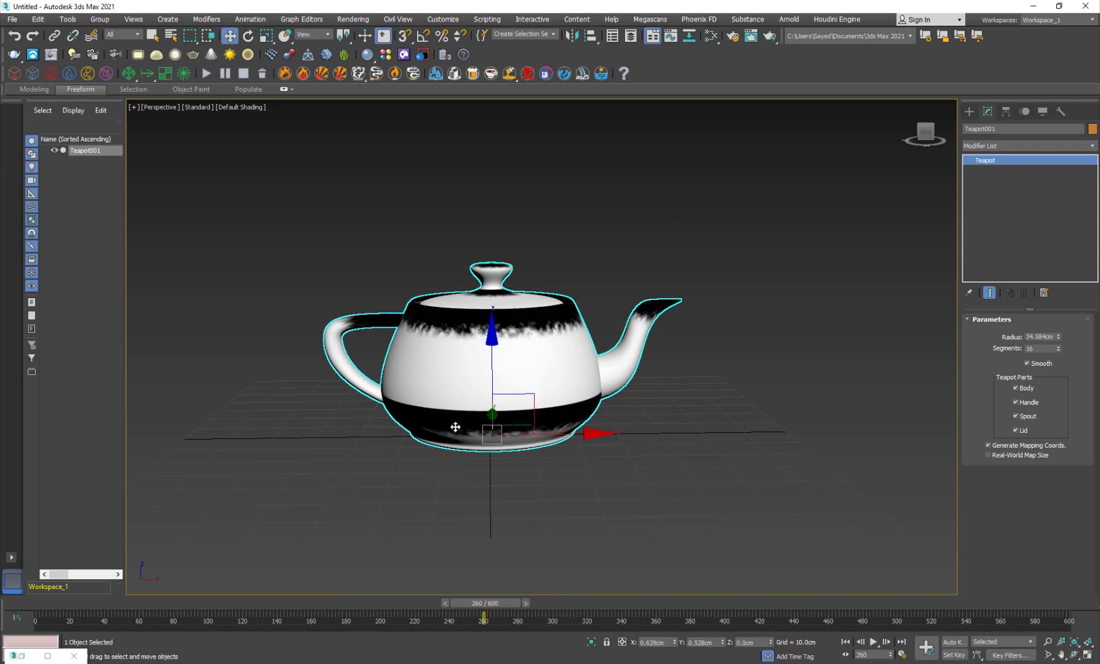
pyautogui.keyDown('alt'); pyautogui.moveTo(455, 426); pyautogui.dragTo(467, 455, button='middle'); pyautogui.keyUp('alt')
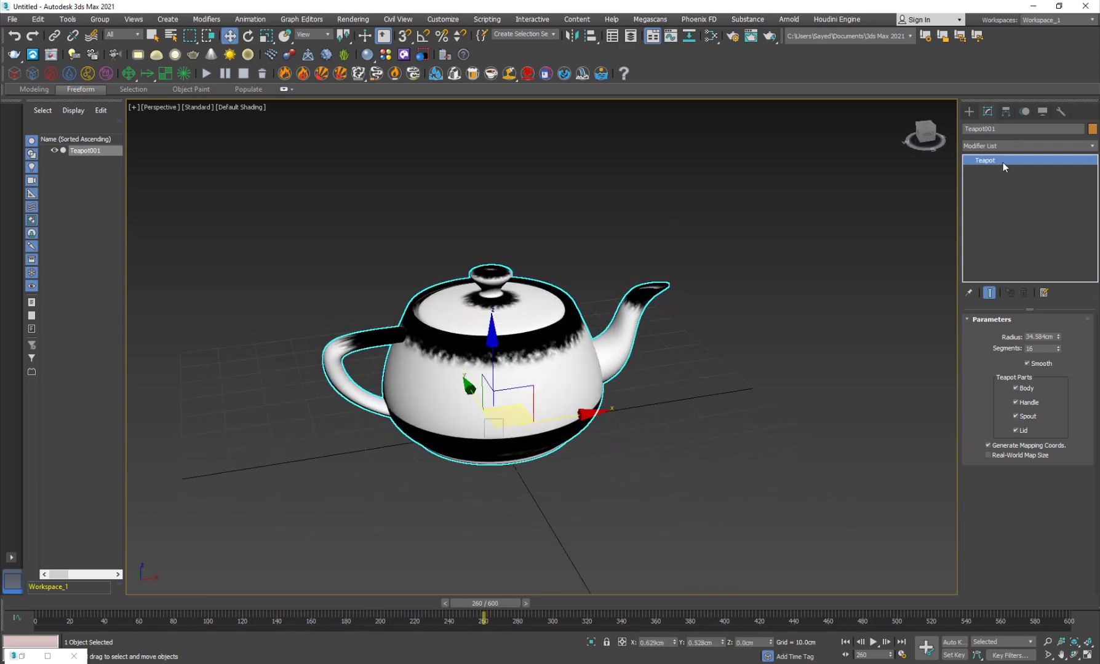
# Step: Add a UVW Map modifier to the teapot and set its mapping to Cylindrical
pyautogui.click(1000, 145)
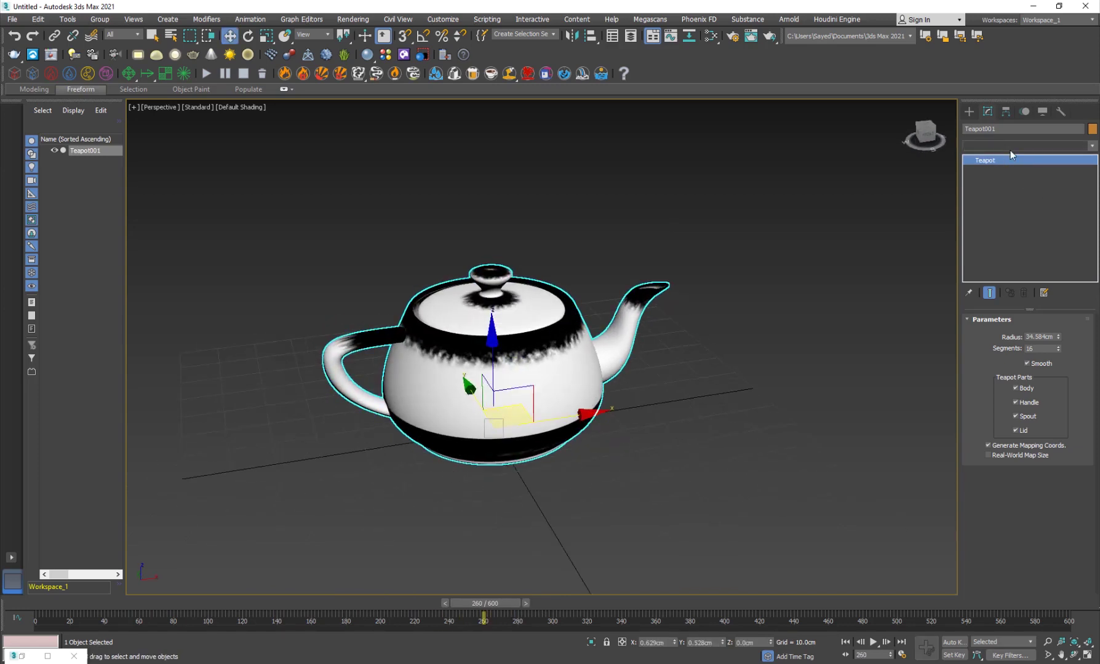
pyautogui.click(1010, 149)
pyautogui.click(970, 112)
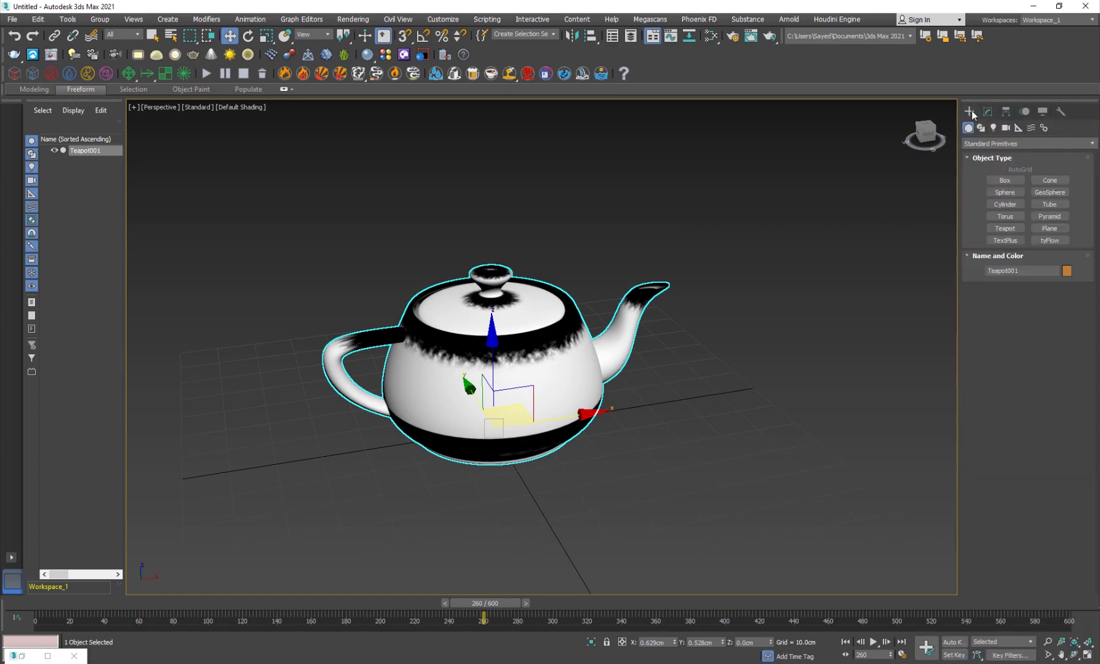
pyautogui.click(989, 114)
pyautogui.click(1004, 148)
pyautogui.write('u')
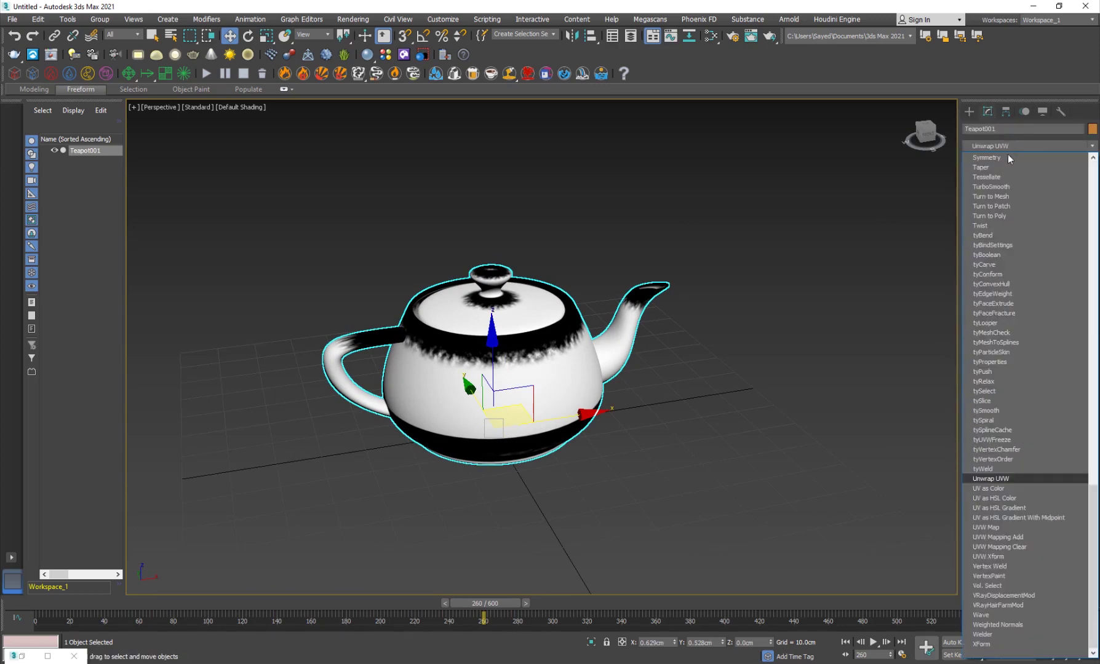
pyautogui.click(987, 528)
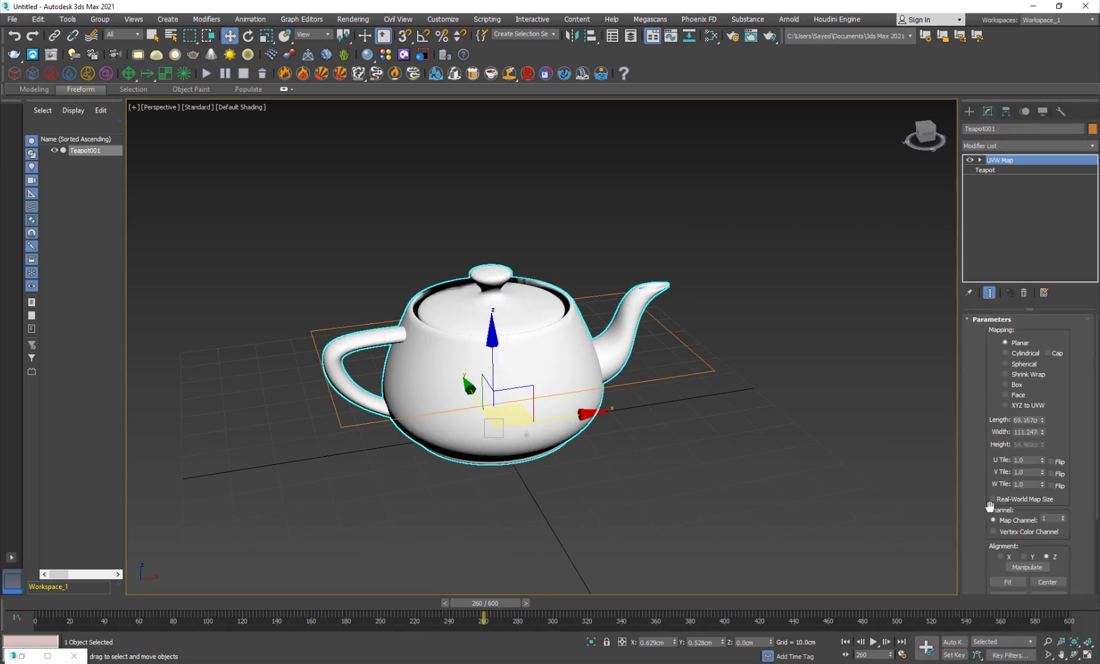
pyautogui.click(1026, 354)
# Step: Scale the UVW Map gizmo to about 62% along Y to match the teapot body, and stretch it taller along Z
pyautogui.keyDown('alt'); pyautogui.moveTo(357, 394); pyautogui.dragTo(508, 449, button='middle'); pyautogui.keyUp('alt')
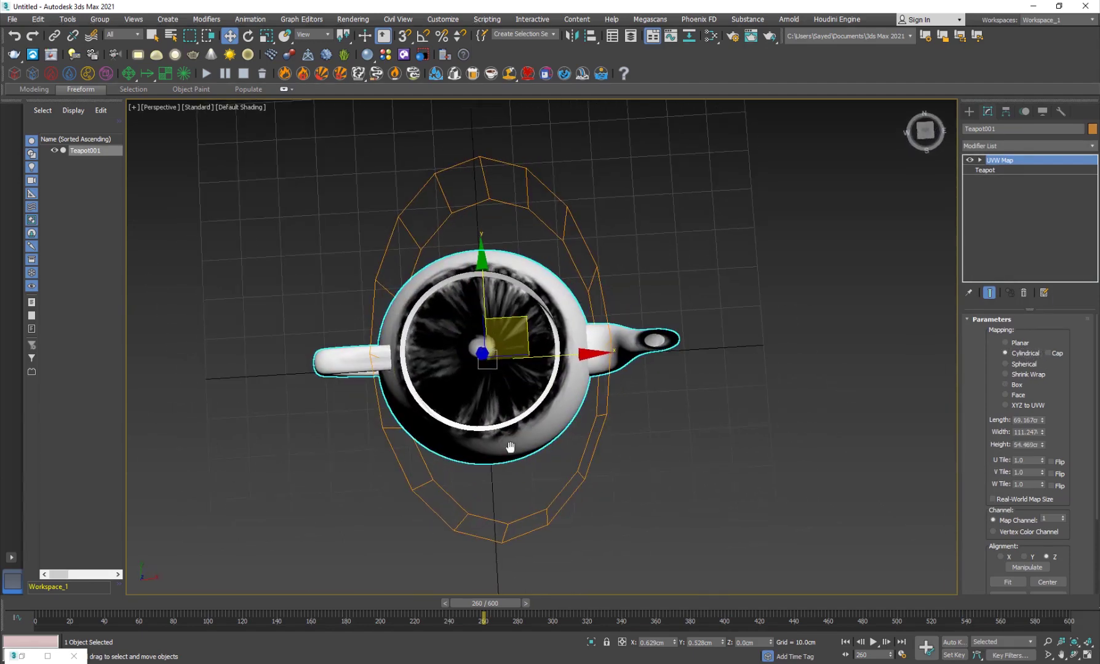
pyautogui.click(981, 160)
pyautogui.click(1000, 172)
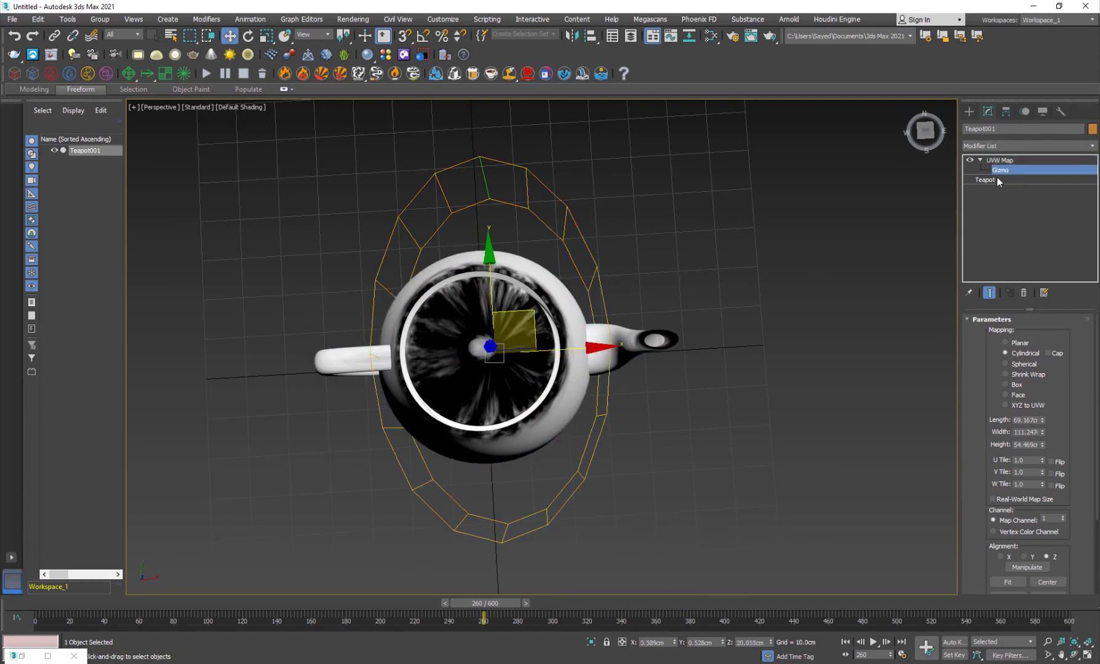
pyautogui.press('r')
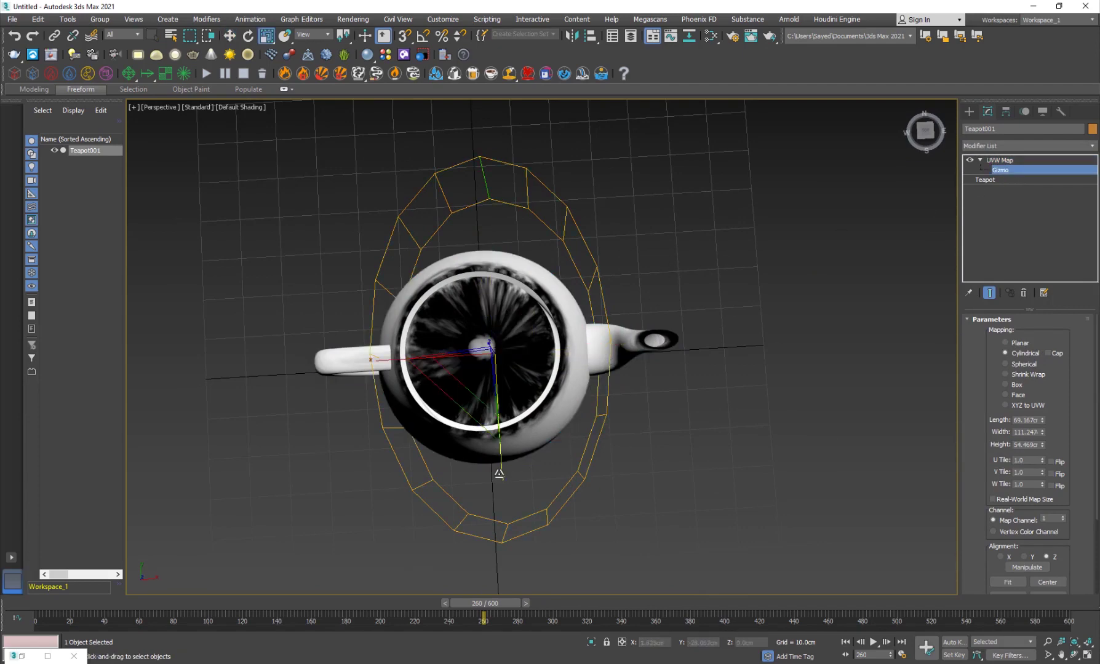
pyautogui.moveTo(502, 472); pyautogui.dragTo(502, 449)
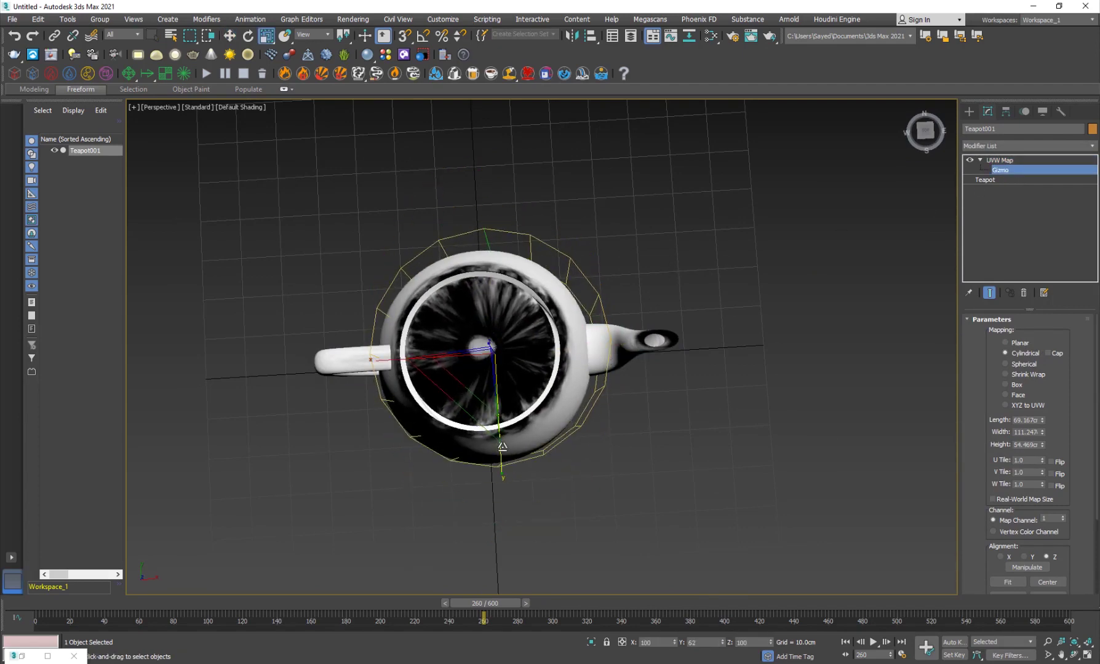
pyautogui.keyDown('alt'); pyautogui.moveTo(452, 486); pyautogui.dragTo(472, 422, button='middle'); pyautogui.keyUp('alt')
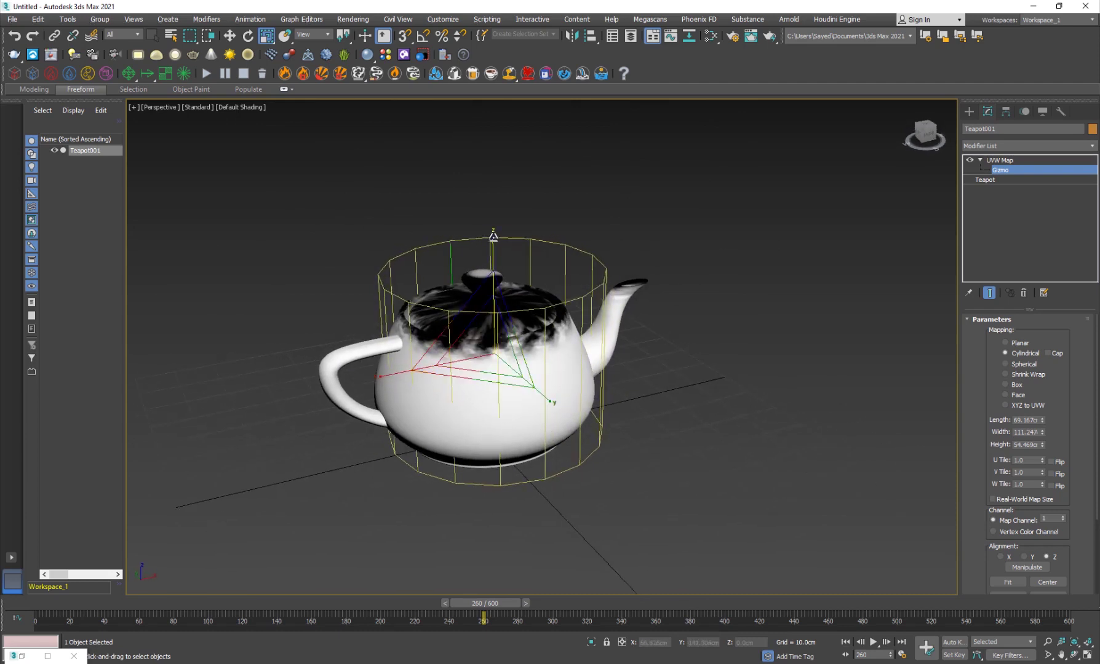
pyautogui.moveTo(492, 240); pyautogui.dragTo(491, 216)
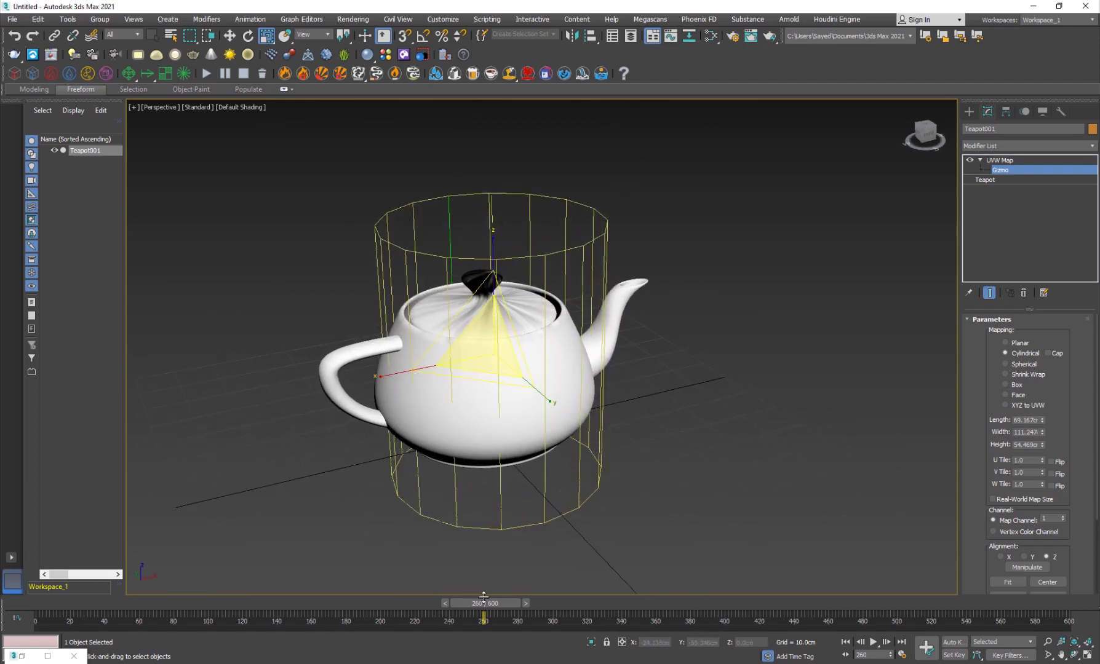
# Step: Extend the animation range to 886 frames, move to frame 709 and leave UVW Map gizmo editing
pyautogui.moveTo(482, 608); pyautogui.dragTo(1058, 605)
pyautogui.keyDown('alt'); pyautogui.moveTo(560, 497); pyautogui.dragTo(536, 472, button='middle'); pyautogui.keyUp('alt')
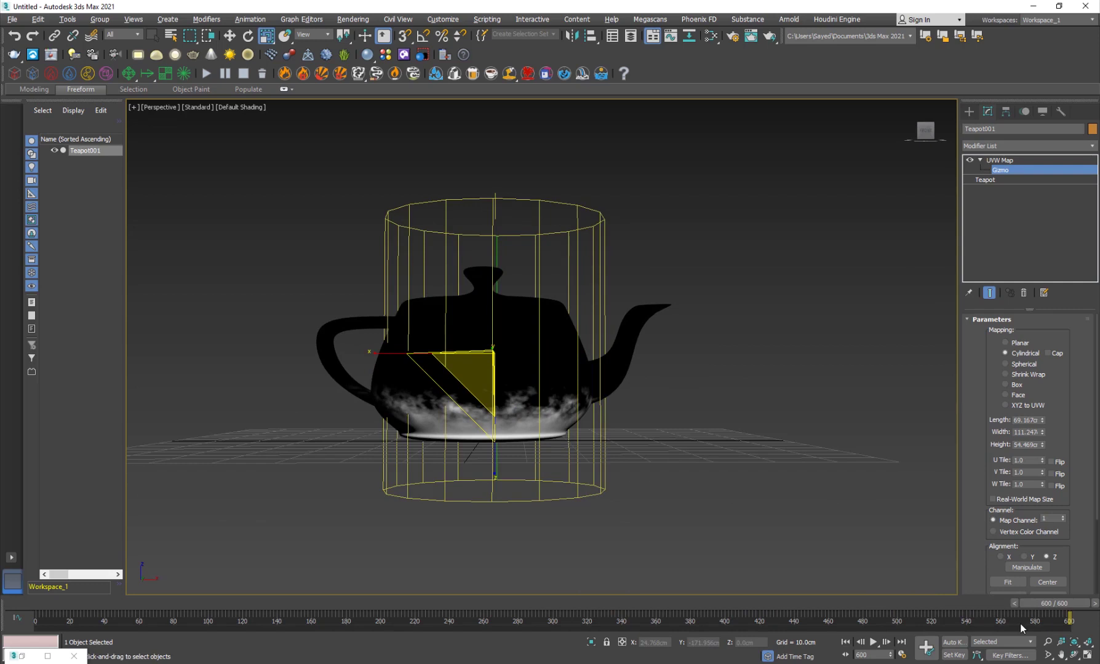
pyautogui.keyDown('ctrl'); pyautogui.keyDown('alt'); pyautogui.moveTo(1051, 622); pyautogui.dragTo(762, 612, button='right'); pyautogui.keyUp('alt'); pyautogui.keyUp('ctrl')
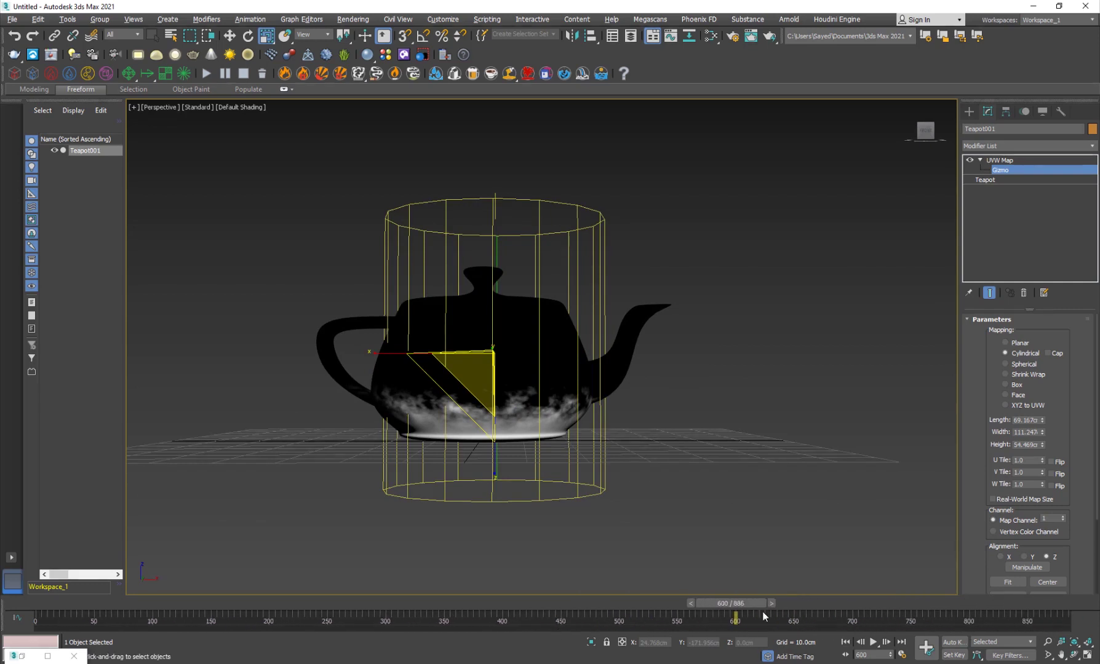
pyautogui.moveTo(726, 608); pyautogui.dragTo(888, 605)
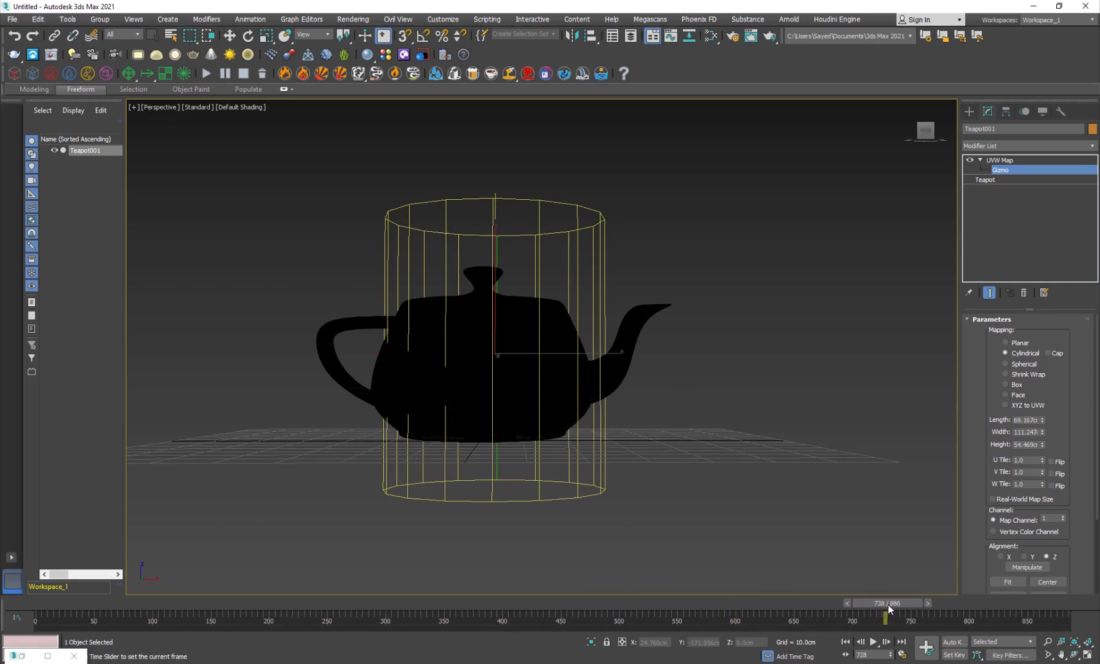
pyautogui.moveTo(799, 606); pyautogui.dragTo(847, 616)
pyautogui.press('r')
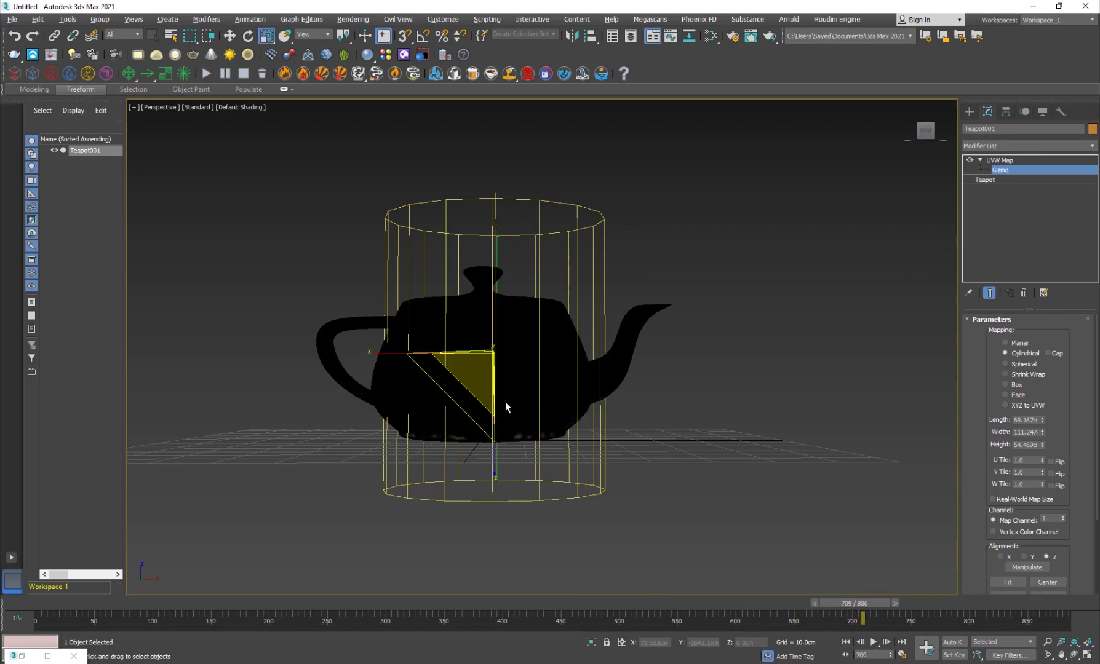
pyautogui.moveTo(506, 407)
pyautogui.keyDown('alt'); pyautogui.mouseDown(button='middle')
pyautogui.moveTo(524, 429)
pyautogui.moveTo(514, 411)
pyautogui.mouseUp(button='middle'); pyautogui.keyUp('alt')
pyautogui.press('w')
pyautogui.click(1007, 161)
# Step: Connect the Opacity000 bitmap to the VRayMtl's opacity map as well and close the Slate Material Editor
pyautogui.keyDown('alt'); pyautogui.moveTo(603, 470); pyautogui.dragTo(582, 452, button='middle'); pyautogui.keyUp('alt')
pyautogui.press('m')
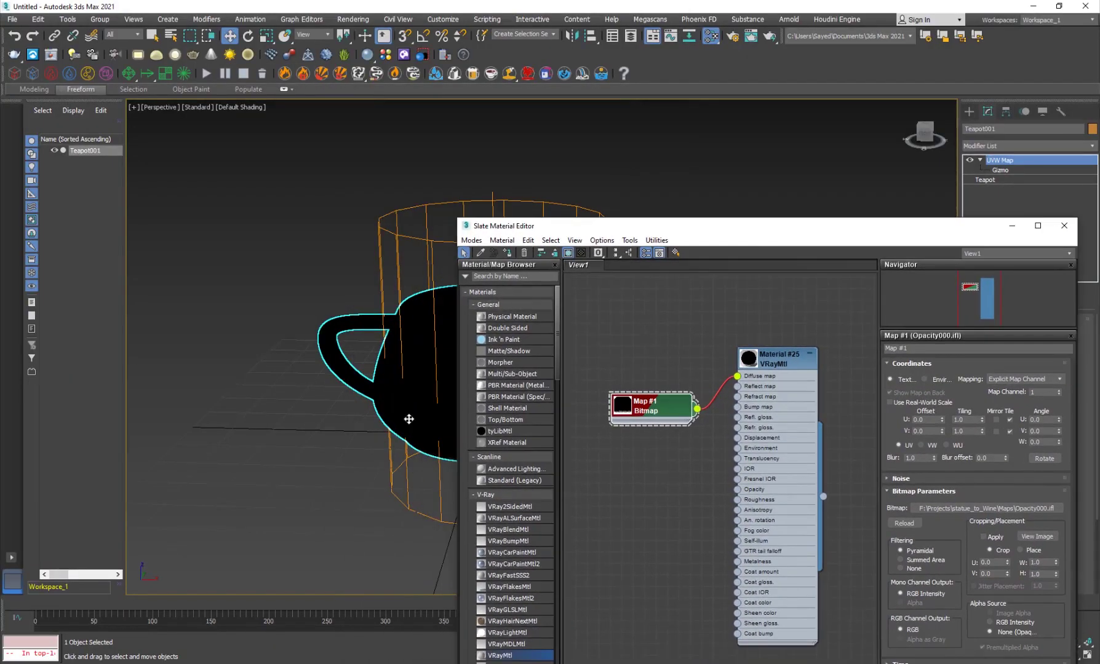
pyautogui.moveTo(346, 430); pyautogui.dragTo(239, 382, button='middle')
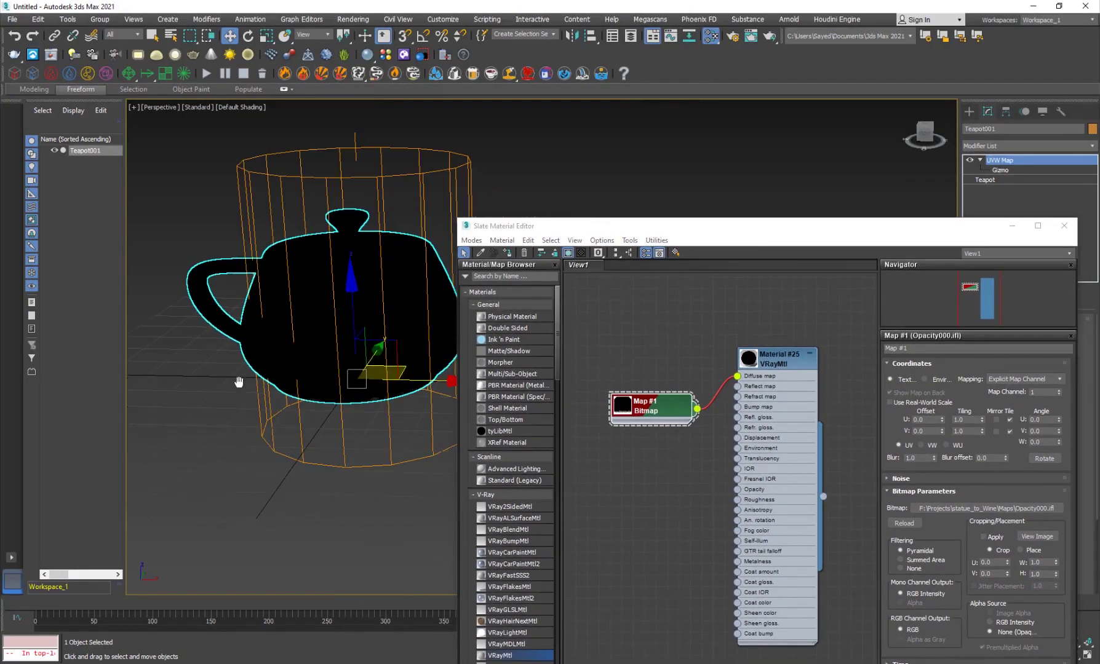
pyautogui.moveTo(564, 227); pyautogui.dragTo(537, 167)
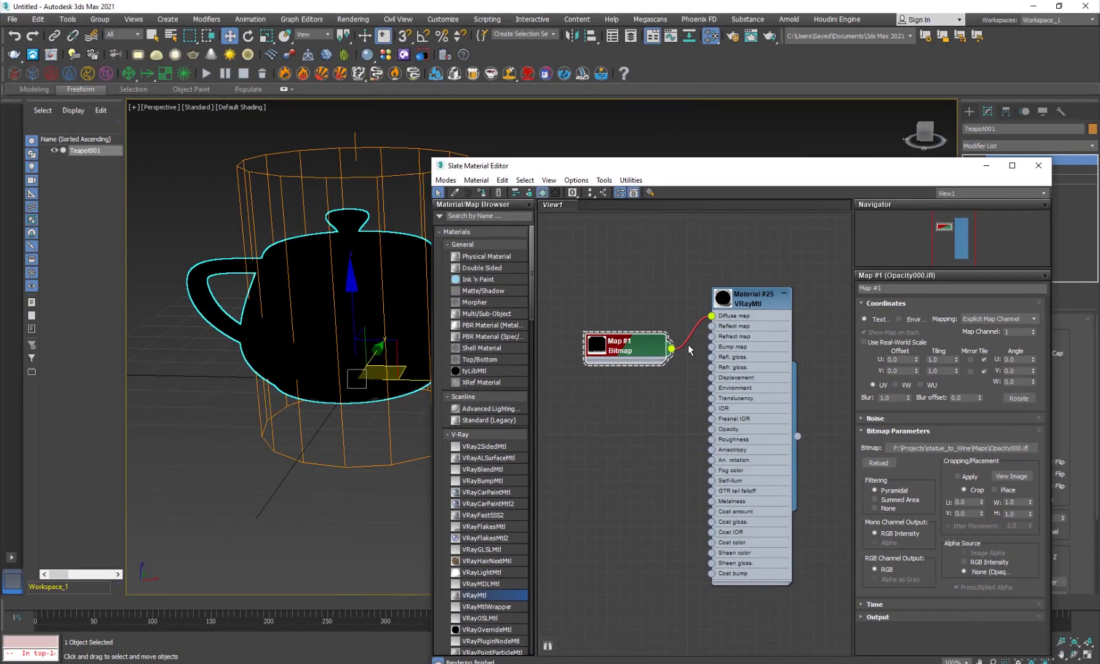
pyautogui.moveTo(672, 350); pyautogui.dragTo(713, 429)
pyautogui.click(1038, 166)
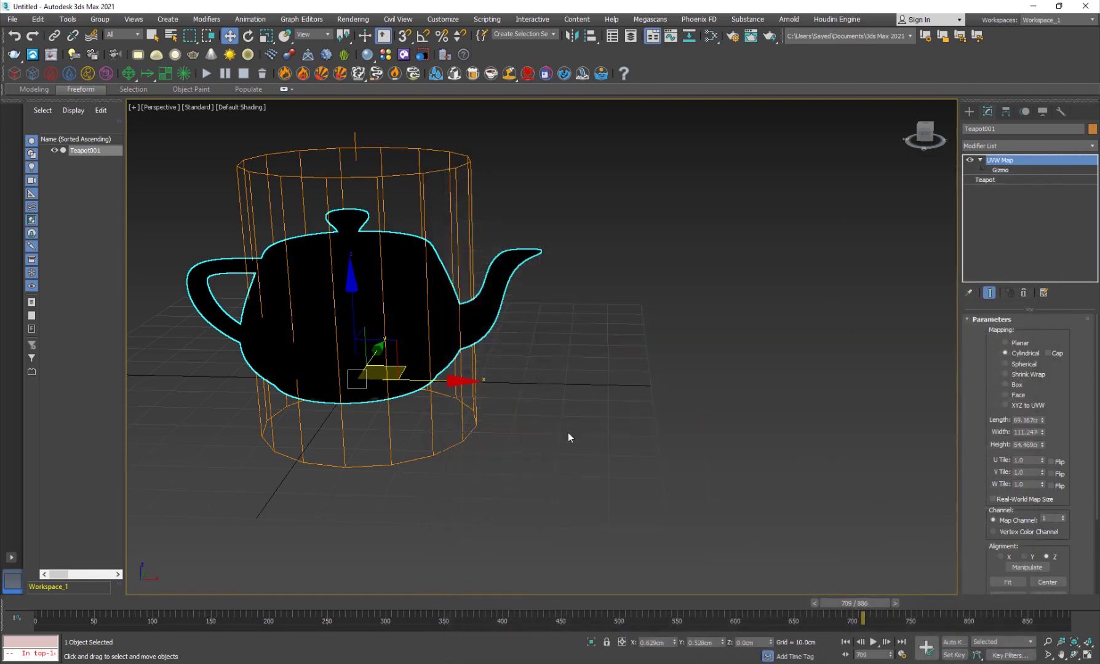
# Step: Create a plane-type VRayLight of about 122 × 78 cm around the teapot
pyautogui.click(568, 438)
pyautogui.moveTo(411, 367); pyautogui.dragTo(469, 410, button='middle')
pyautogui.scroll(-3, 454, 378)
pyautogui.moveTo(468, 411); pyautogui.dragTo(566, 400, button='middle')
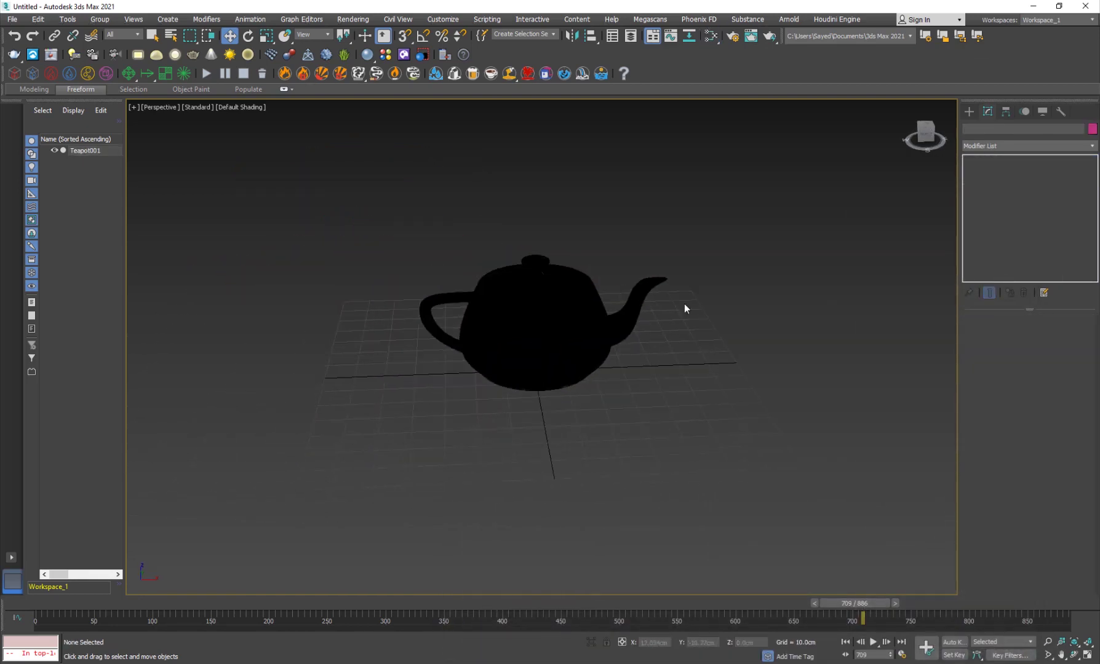
pyautogui.click(969, 112)
pyautogui.click(994, 128)
pyautogui.click(1007, 183)
pyautogui.moveTo(368, 336); pyautogui.dragTo(746, 422)
pyautogui.moveTo(615, 381); pyautogui.dragTo(598, 388, button='middle')
# Step: Raise the VRayLight above the teapot to a Z height of about 122 cm
pyautogui.press('w')
pyautogui.moveTo(520, 312); pyautogui.dragTo(517, 53)
pyautogui.moveTo(523, 185); pyautogui.dragTo(513, 306, button='middle')
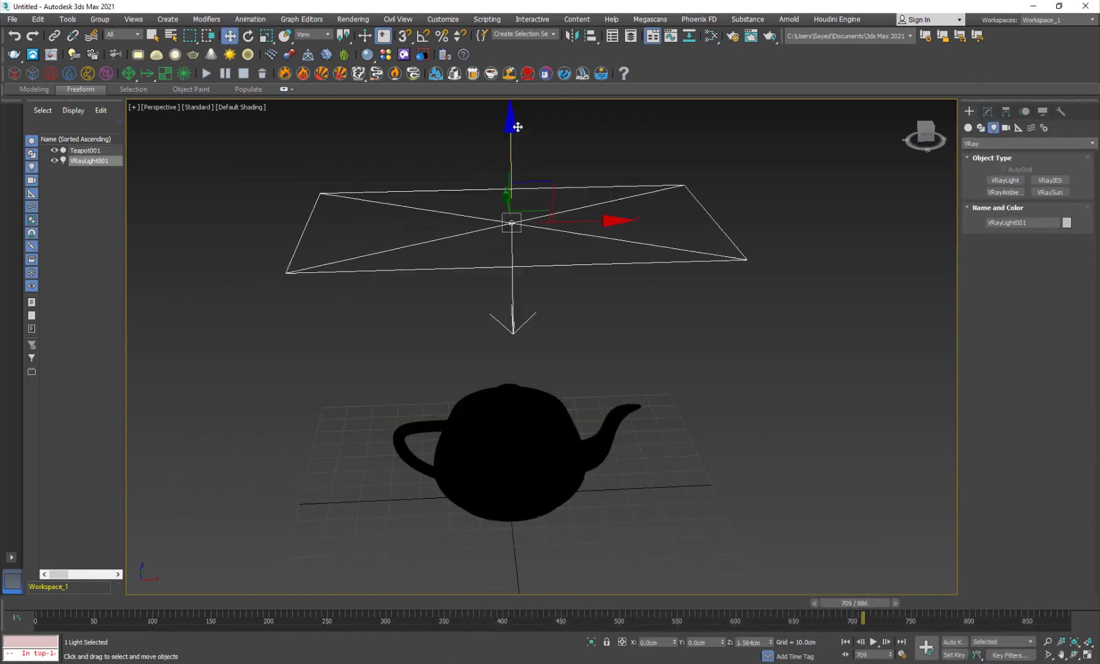
pyautogui.moveTo(516, 124); pyautogui.dragTo(515, 40)
# Step: Set the VRayLight's multiplier to 7
pyautogui.click(988, 112)
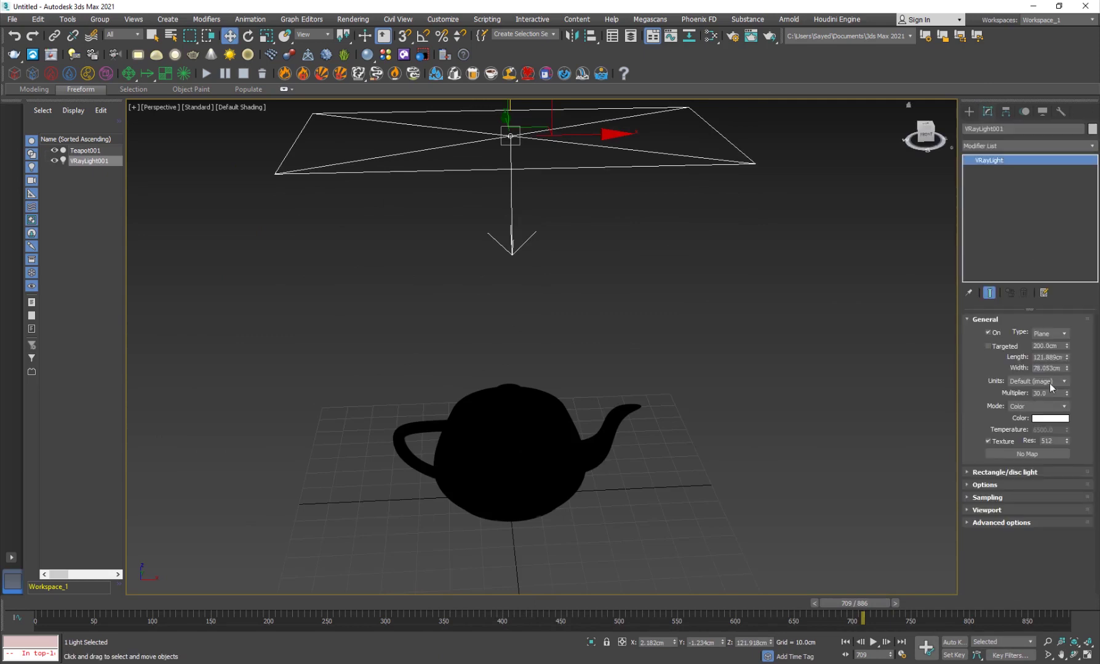
pyautogui.moveTo(1053, 393); pyautogui.dragTo(994, 392)
pyautogui.write('7')
pyautogui.press('Return')
# Step: Create a large standard plane on the grid, extending beyond the teapot on all sides
pyautogui.keyDown('alt'); pyautogui.moveTo(562, 454); pyautogui.dragTo(570, 393, button='middle'); pyautogui.keyUp('alt')
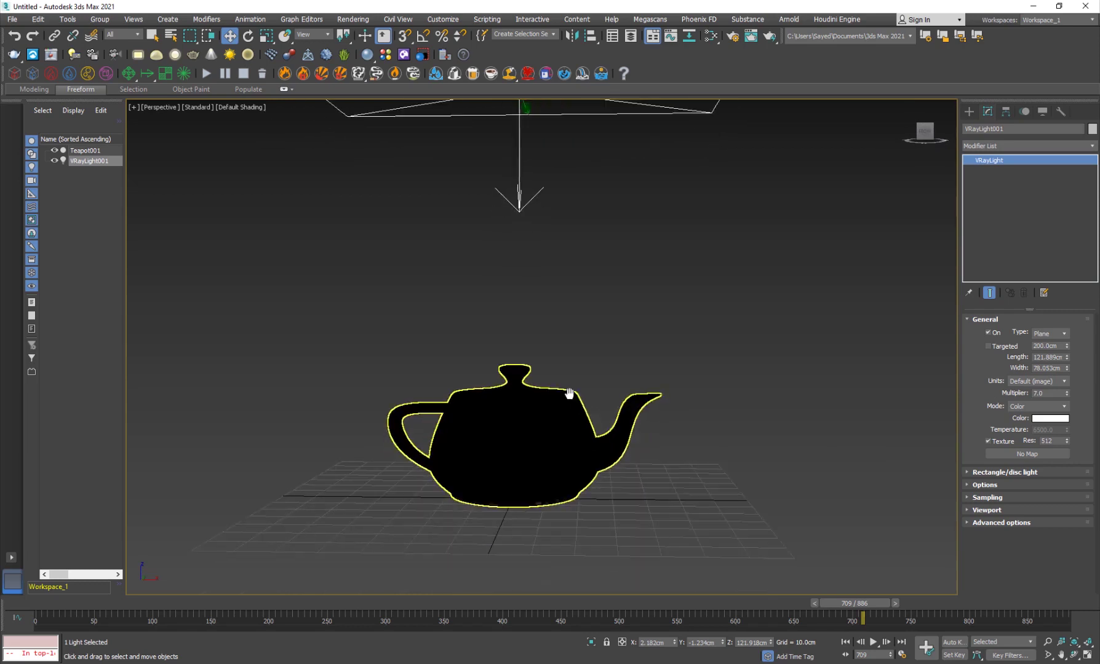
pyautogui.click(969, 111)
pyautogui.click(968, 127)
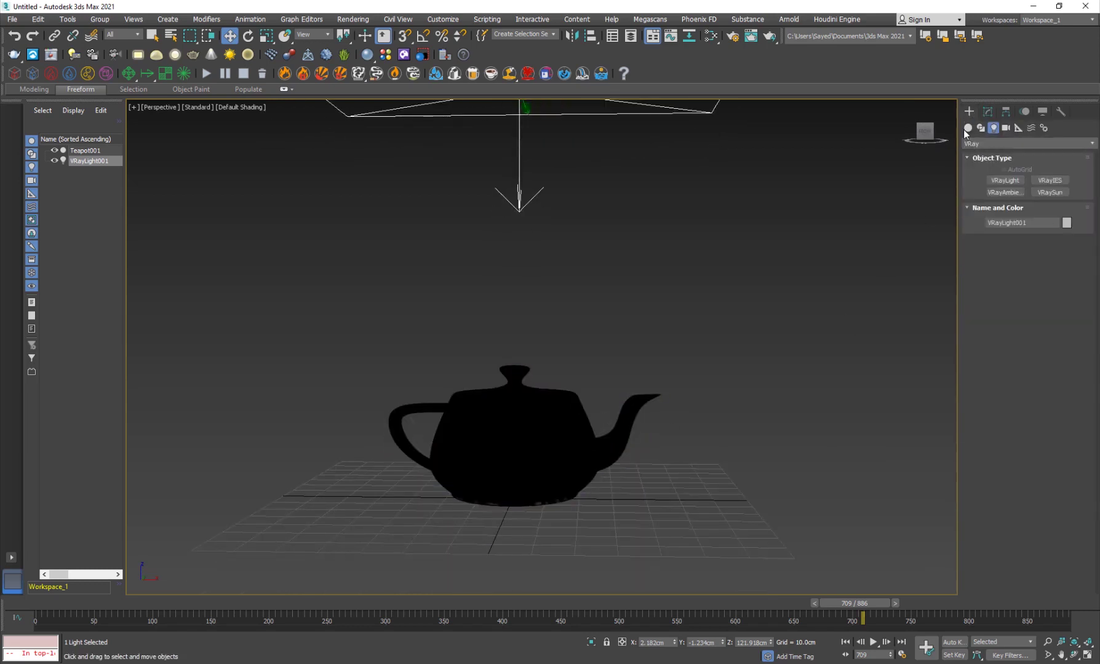
pyautogui.click(1050, 228)
pyautogui.moveTo(234, 434); pyautogui.dragTo(908, 582)
# Step: Rotate the plane upright with angle snap and move it behind the teapot as a backdrop, to about X 15 cm and Y 70 cm
pyautogui.press('e')
pyautogui.press('a')
pyautogui.moveTo(381, 398); pyautogui.dragTo(386, 453)
pyautogui.press('w')
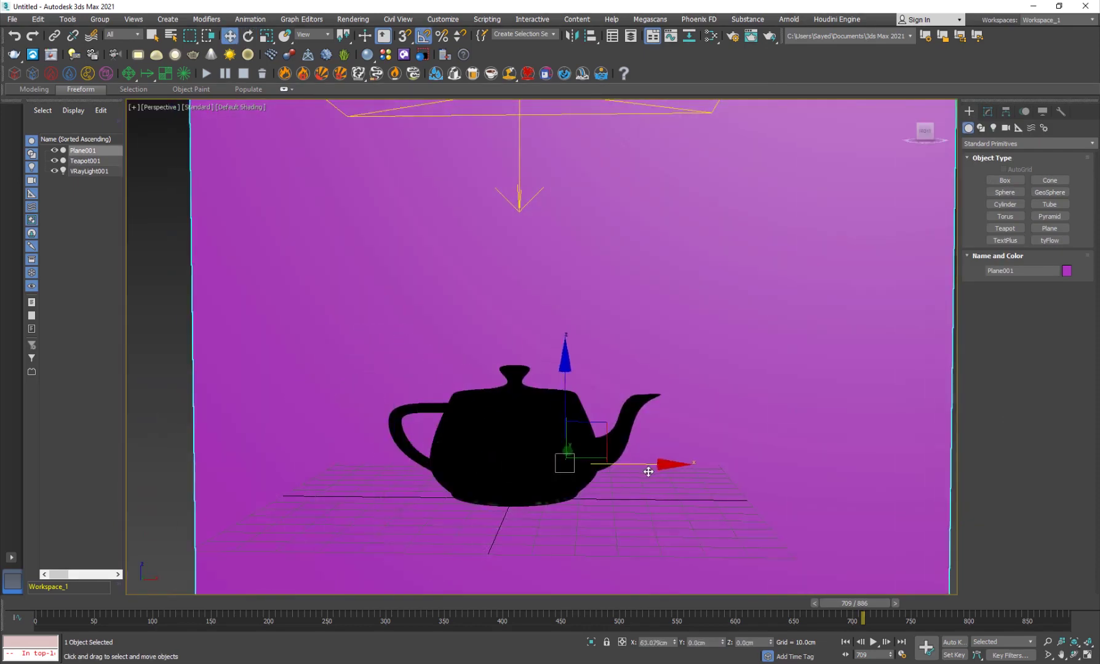
pyautogui.scroll(3, 413, 423)
pyautogui.moveTo(456, 423); pyautogui.dragTo(458, 430, button='middle')
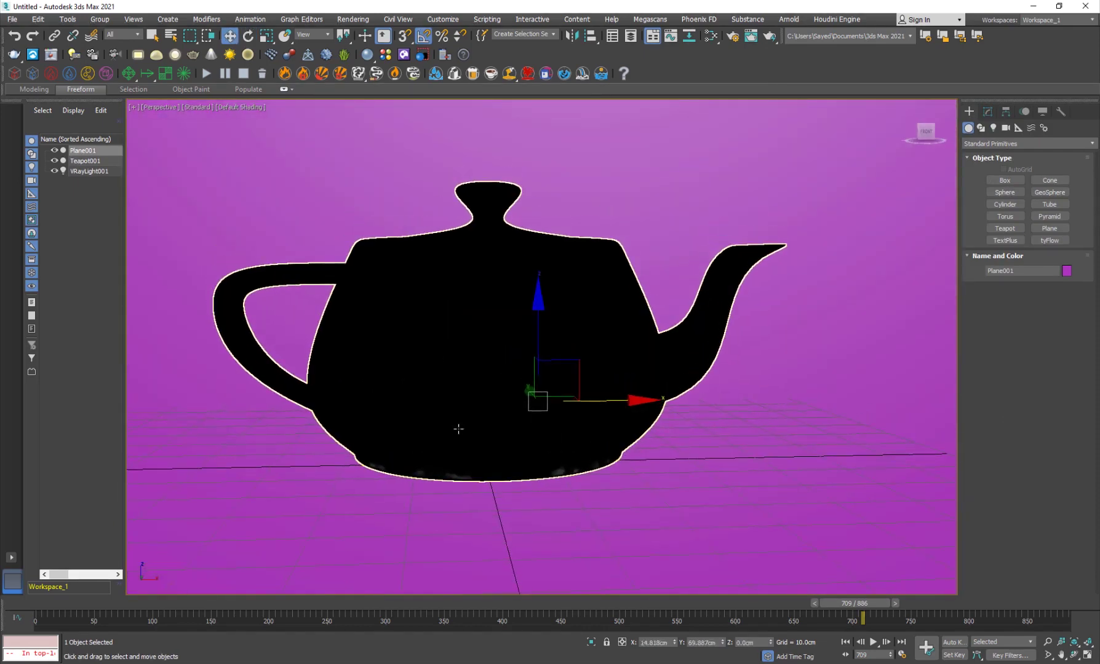
# Step: Render frame 477 to check the teapot's opacity, and close the V-Ray Frame Buffer
pyautogui.moveTo(567, 604); pyautogui.dragTo(593, 617)
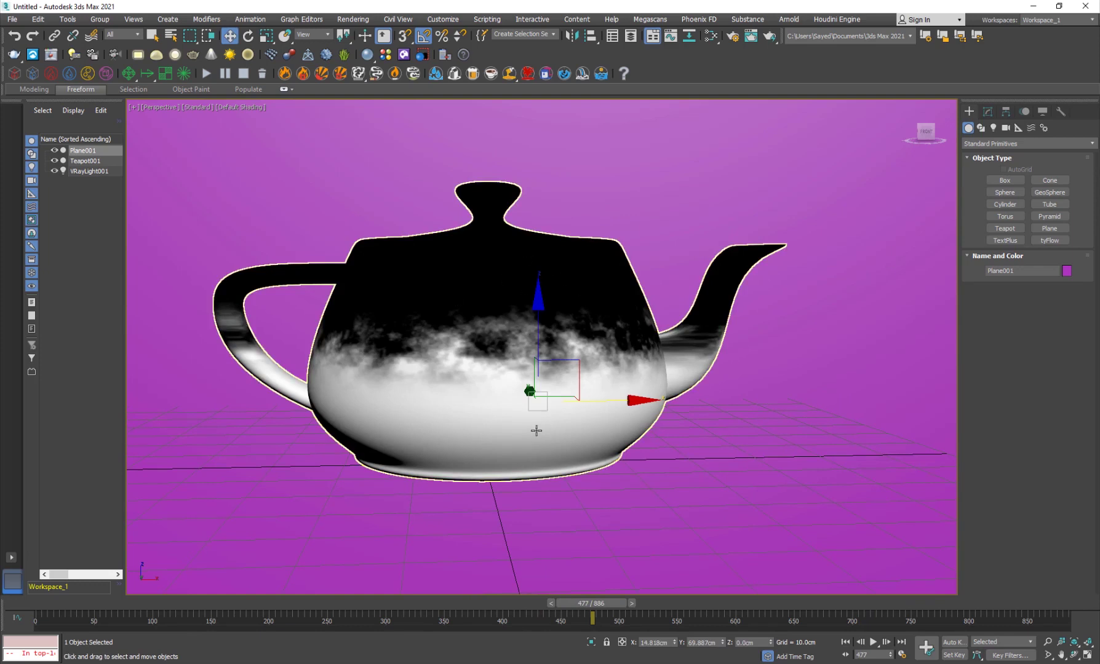
pyautogui.click(19, 56)
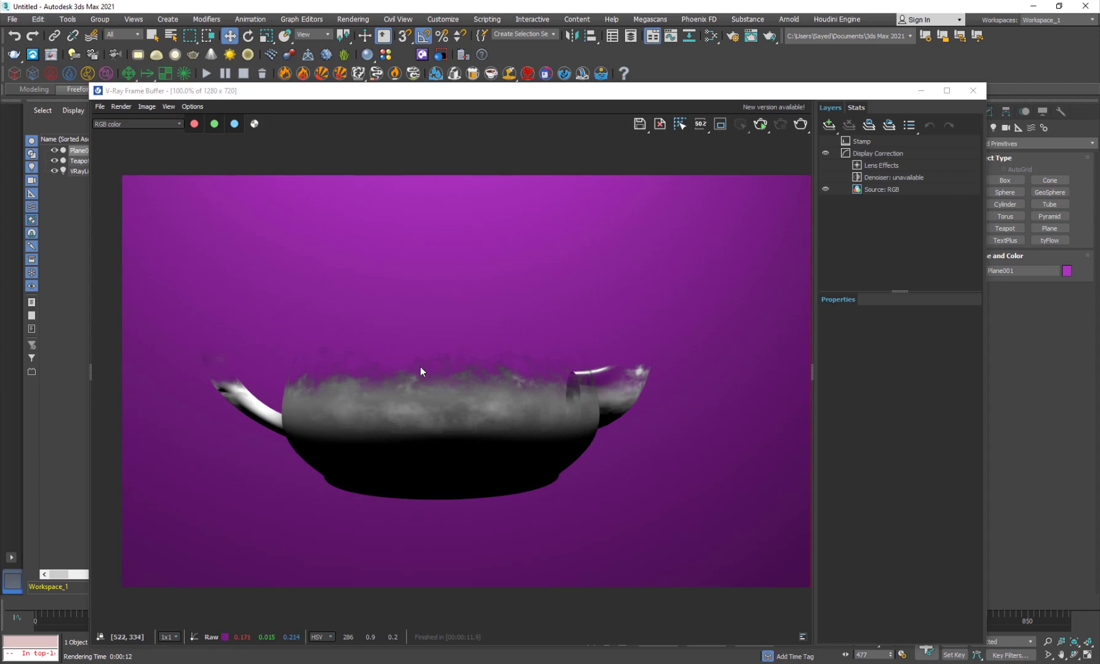
pyautogui.click(972, 90)
# Step: Switch to the staue_to_Wine.max scene and orbit around the horse statue
pyautogui.click(669, 193)
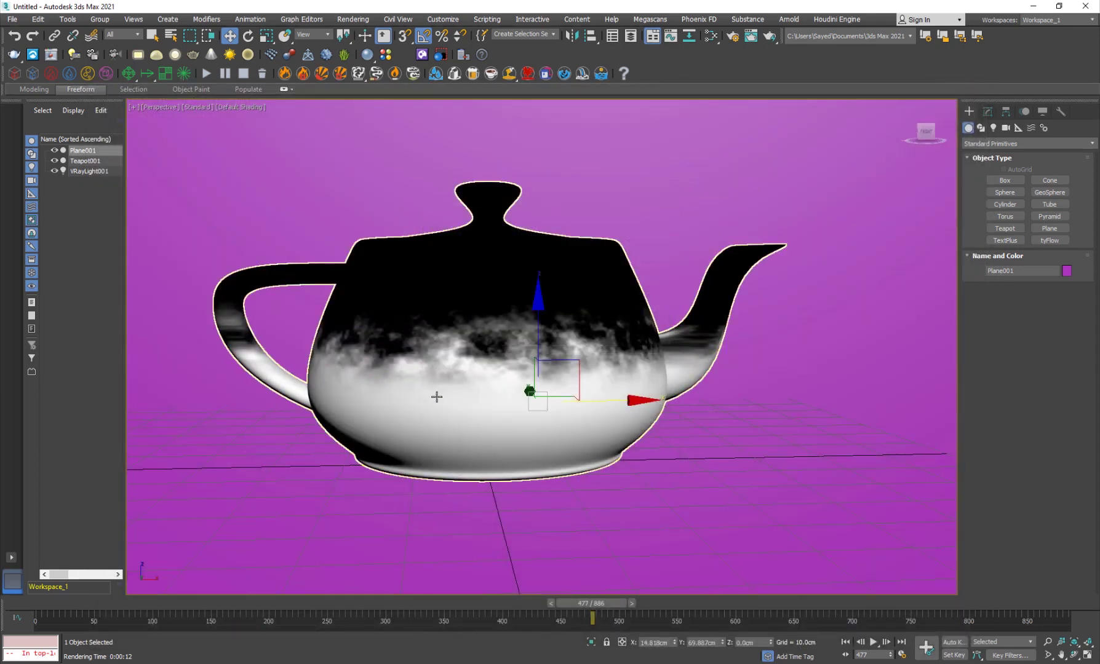
pyautogui.scroll(-6, 309, 541)
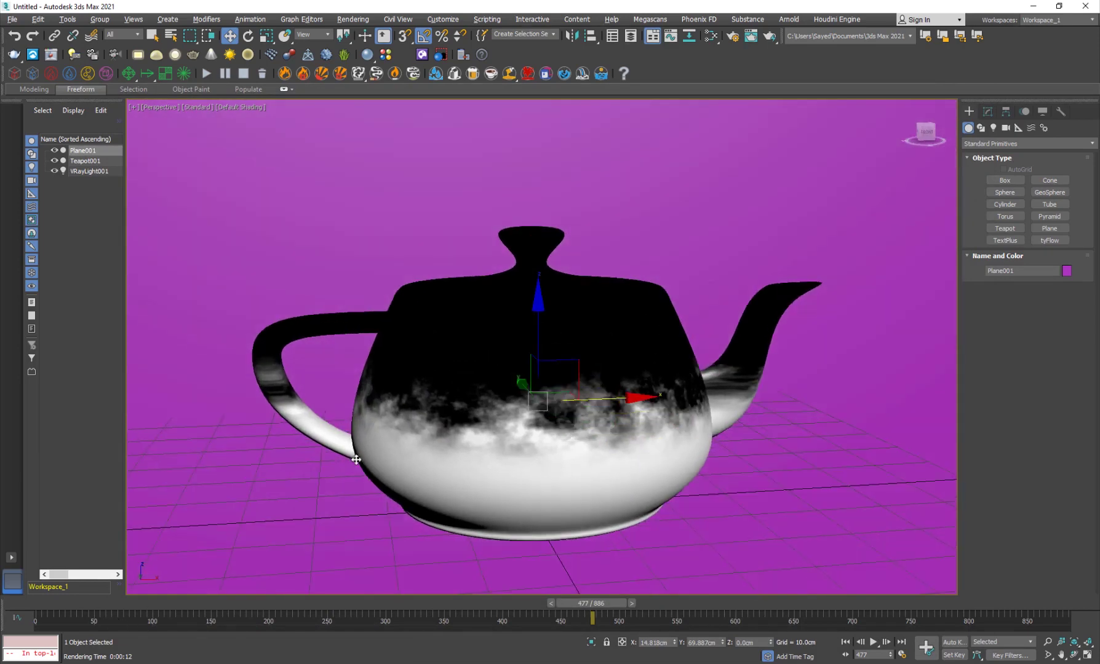
pyautogui.keyDown('alt'); pyautogui.moveTo(344, 437); pyautogui.dragTo(400, 409, button='middle'); pyautogui.keyUp('alt')
pyautogui.moveTo(349, 659)
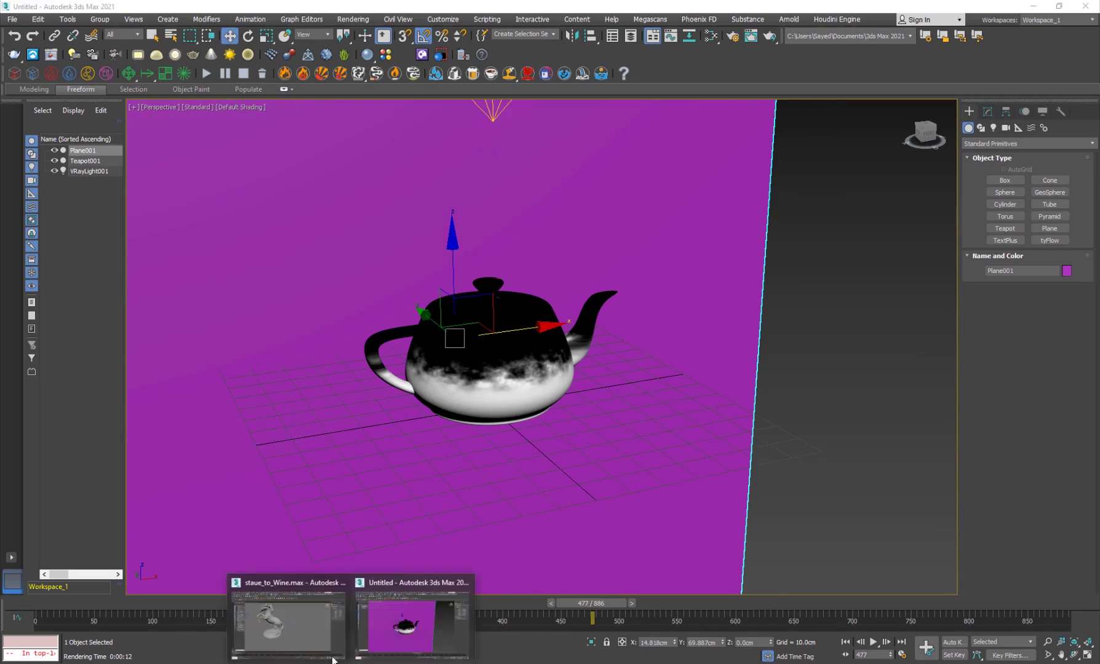
pyautogui.click(320, 598)
pyautogui.moveTo(431, 399); pyautogui.dragTo(481, 423, button='middle')
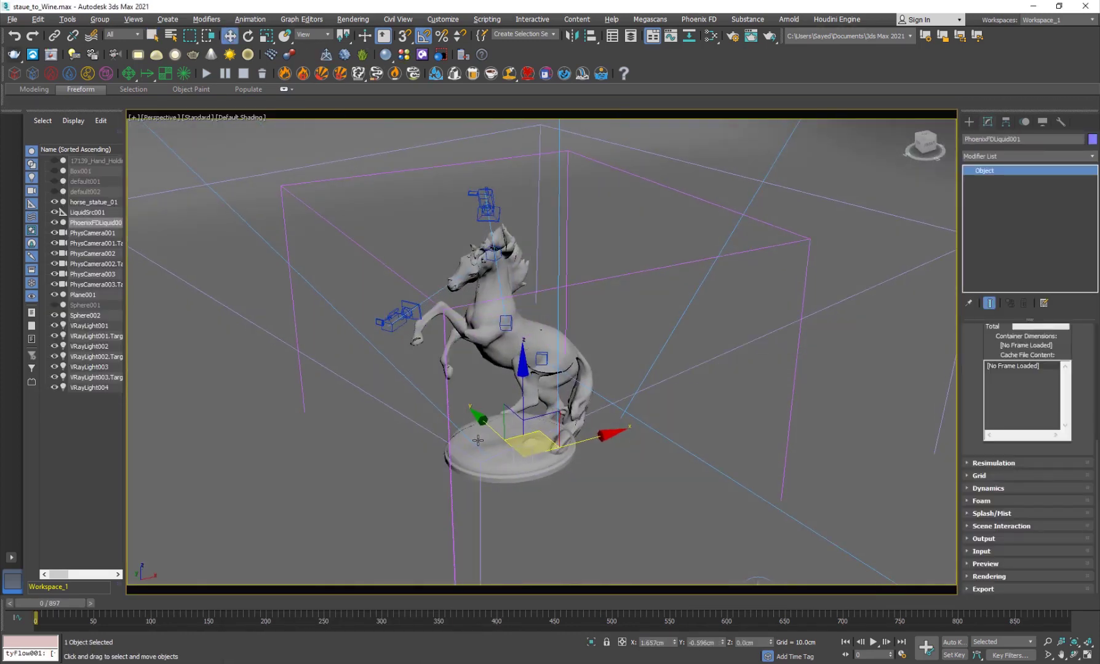
pyautogui.keyDown('alt'); pyautogui.moveTo(478, 441); pyautogui.dragTo(510, 436, button='middle'); pyautogui.keyUp('alt')
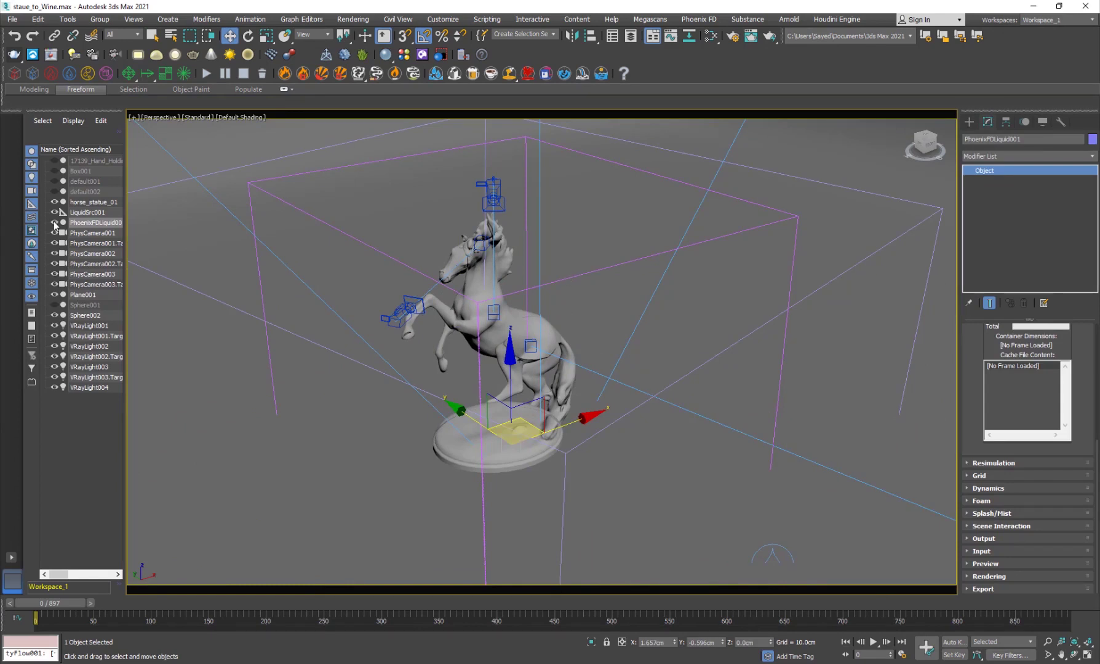
# Step: Unhide the Phoenix FD liquid simulator and select the liquid source LiquidSrc001
pyautogui.click(100, 225)
pyautogui.click(87, 213)
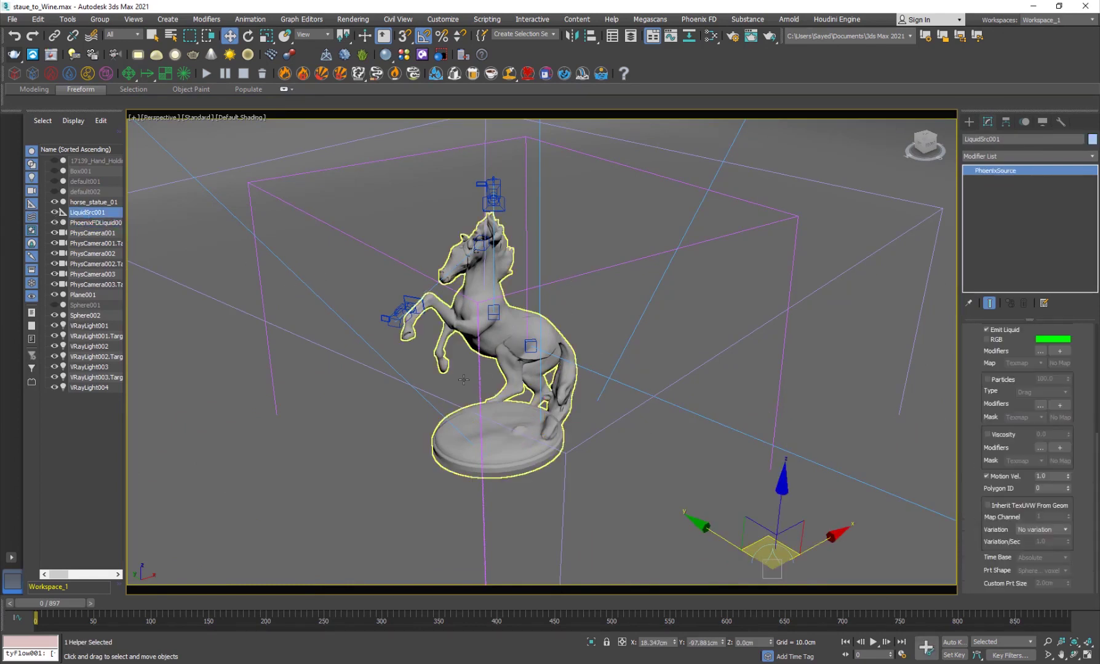
pyautogui.moveTo(445, 385); pyautogui.dragTo(399, 342, button='middle')
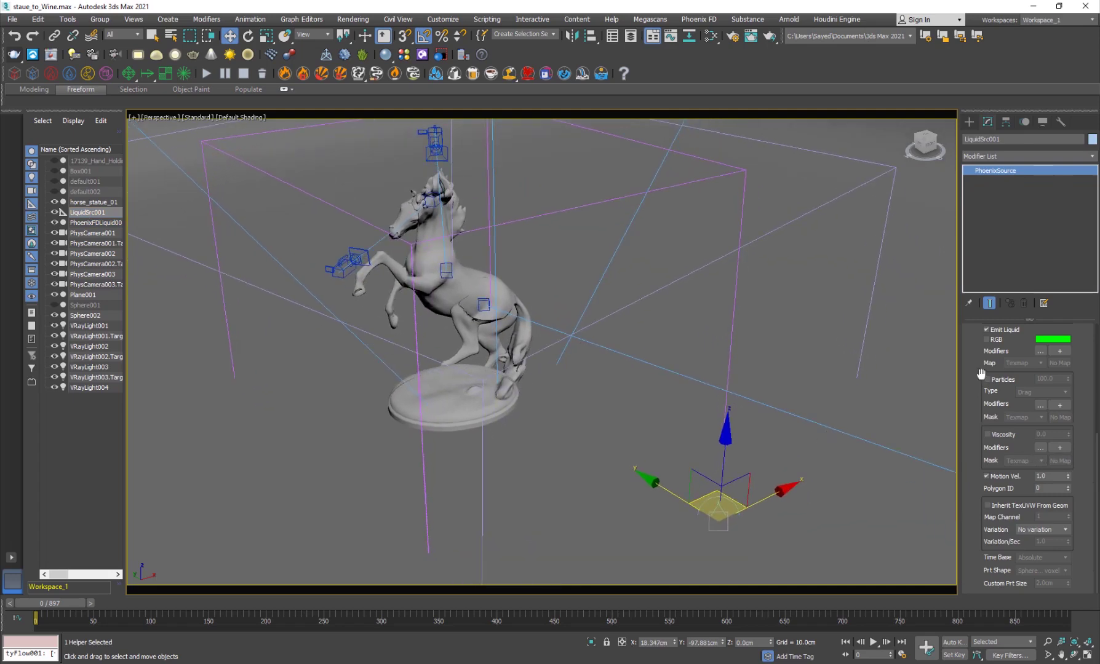
# Step: Review LiquidSrc001's emitter node horse_statue_01, its outgoing velocity and its mask map
pyautogui.scroll(5, 981, 374)
pyautogui.click(1008, 350)
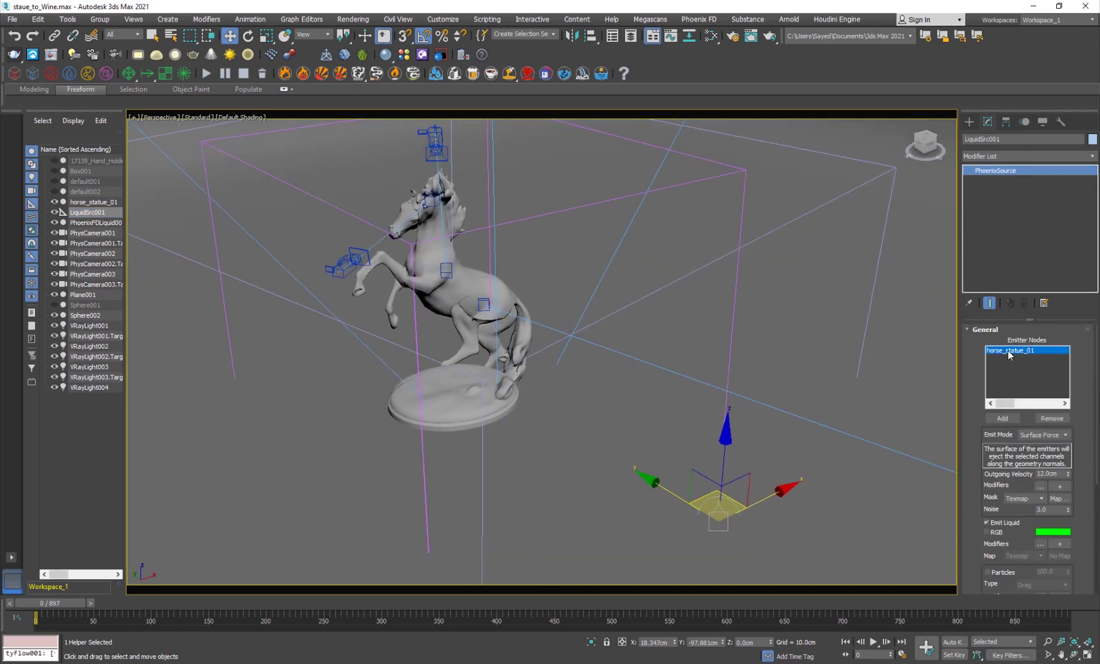
pyautogui.scroll(-1, 981, 494)
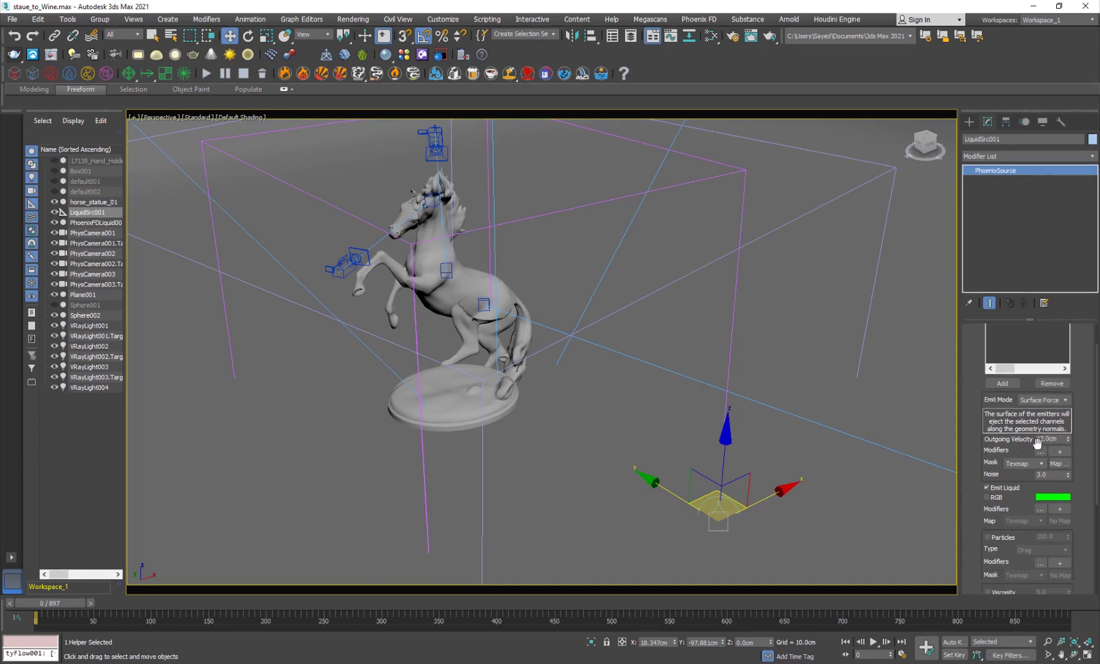
pyautogui.scroll(1, 989, 449)
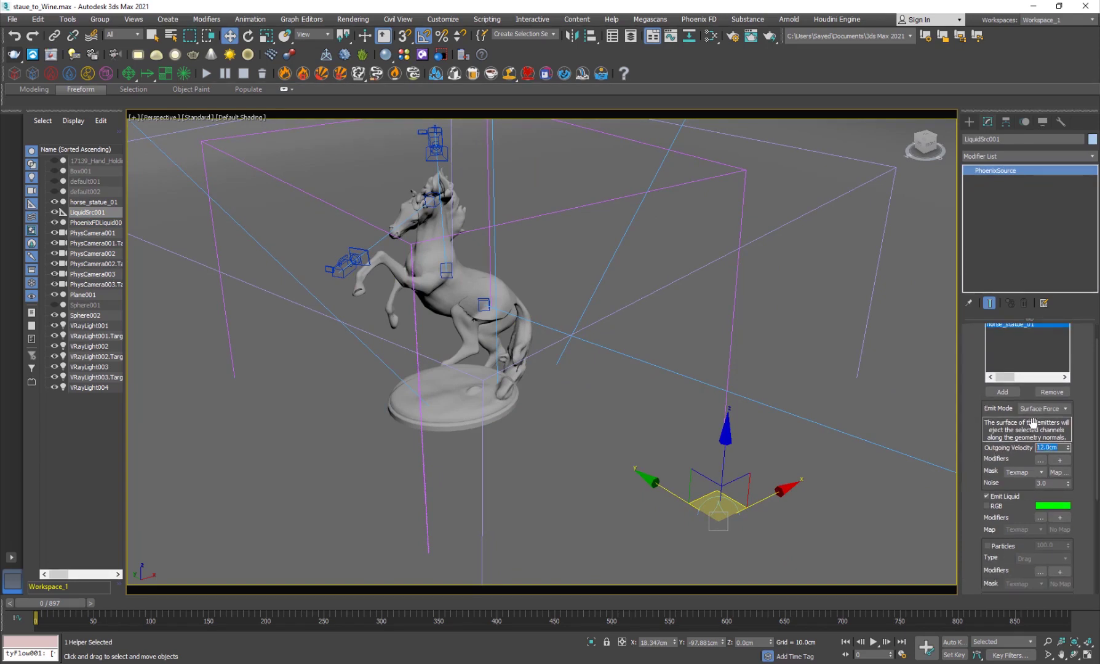
pyautogui.scroll(-1, 984, 470)
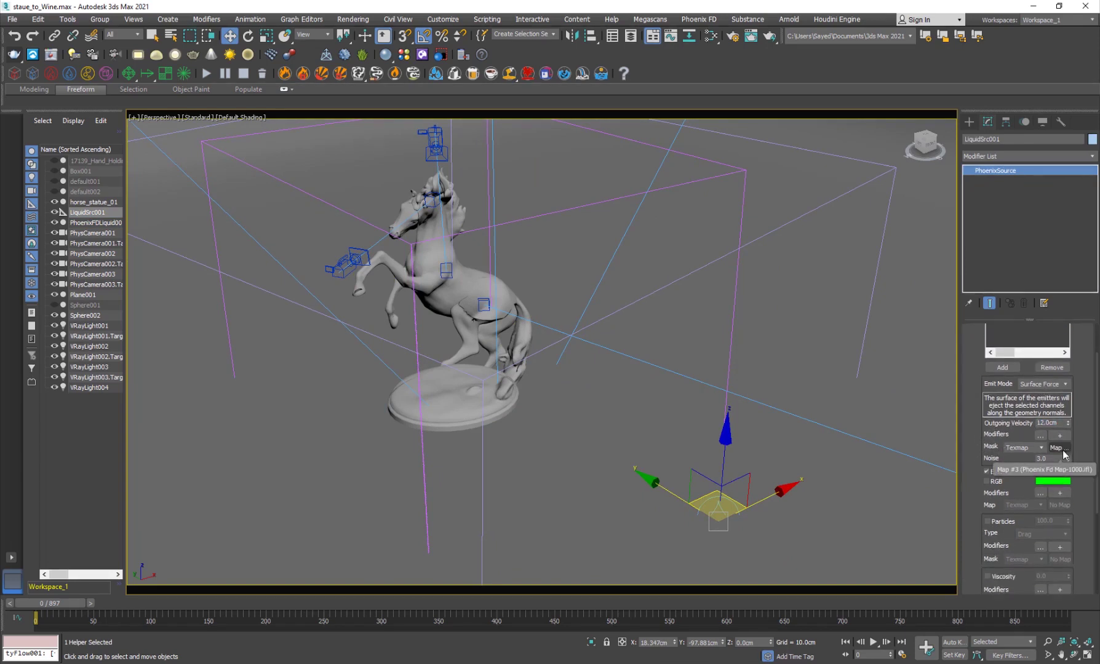
# Step: Open the Slate Material Editor, and scrub the Phoenix Fd Map-1 sequence in Premiere Pro to examine the animated mask
pyautogui.press('m')
pyautogui.moveTo(342, 416); pyautogui.dragTo(303, 361, button='middle')
pyautogui.moveTo(398, 447); pyautogui.dragTo(384, 520, button='middle')
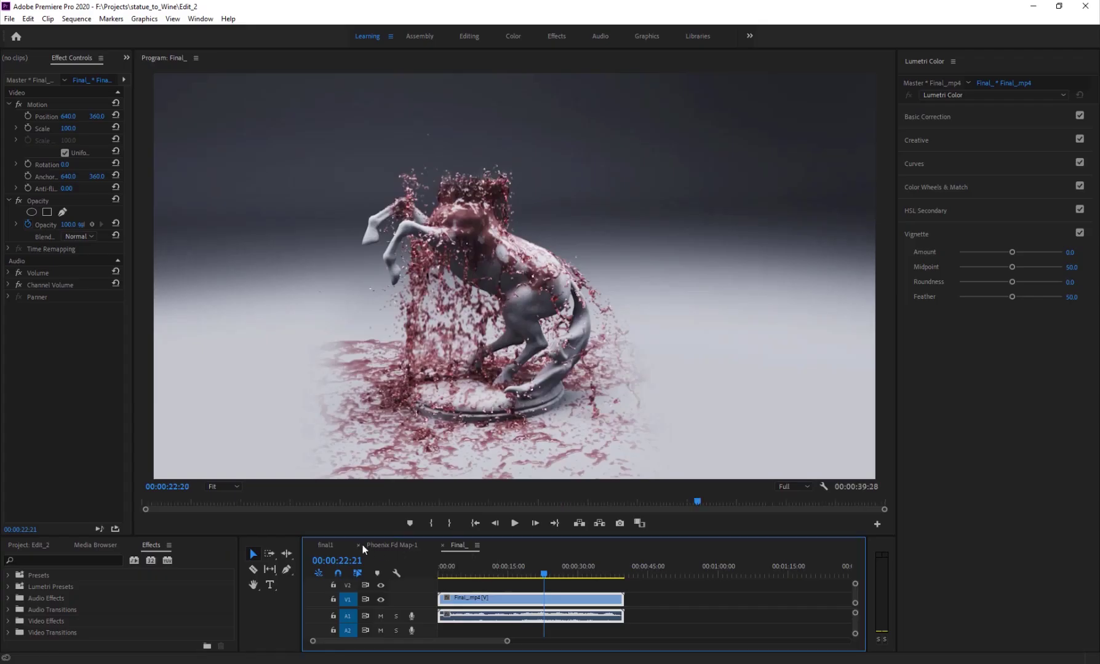
pyautogui.click(364, 546)
pyautogui.moveTo(489, 575); pyautogui.dragTo(544, 564)
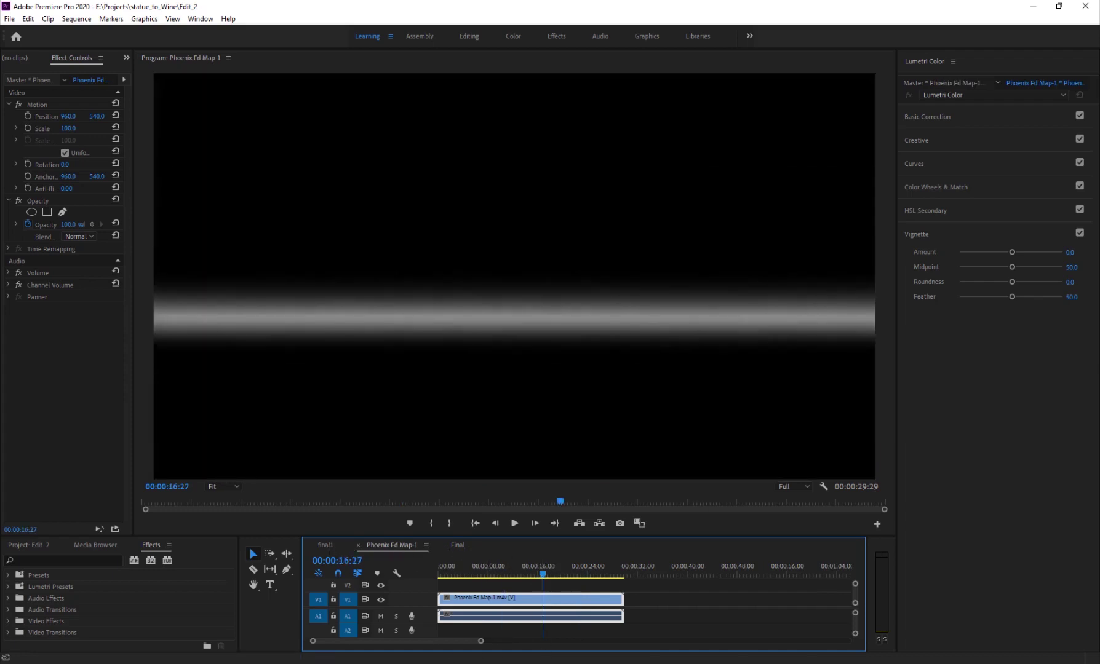
pyautogui.click(319, 625)
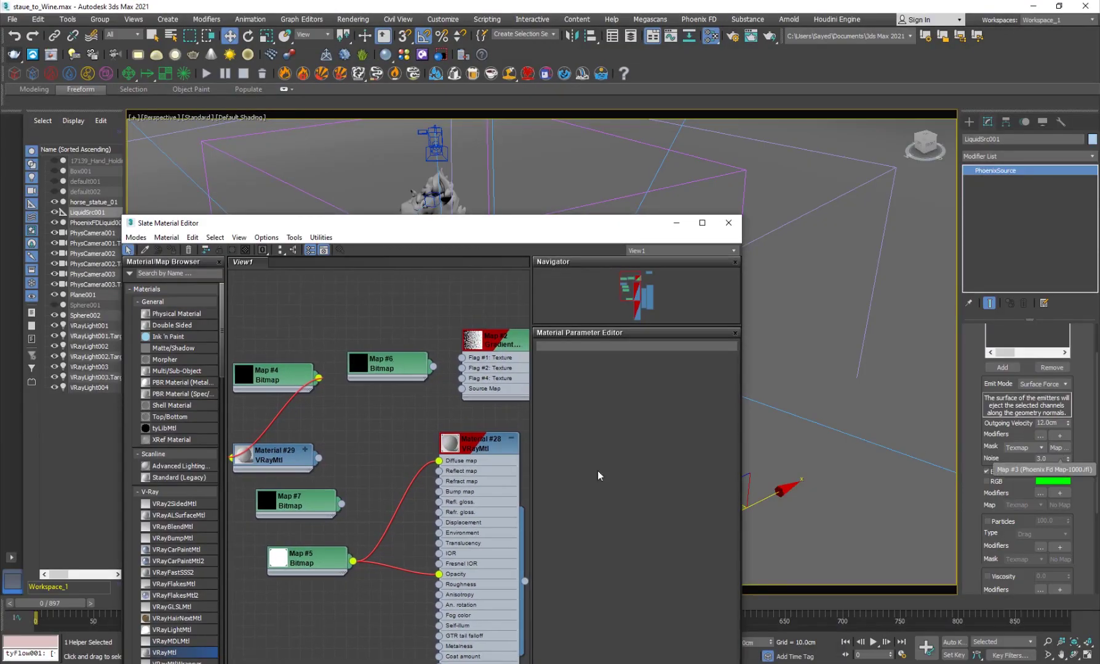
# Step: Assign the Map #3 bitmap (Phoenix Fd Map-1000.ifl) as an instance to LiquidSrc001's outgoing velocity mask, and close the material editor
pyautogui.moveTo(371, 555); pyautogui.dragTo(377, 412, button='middle')
pyautogui.click(383, 556)
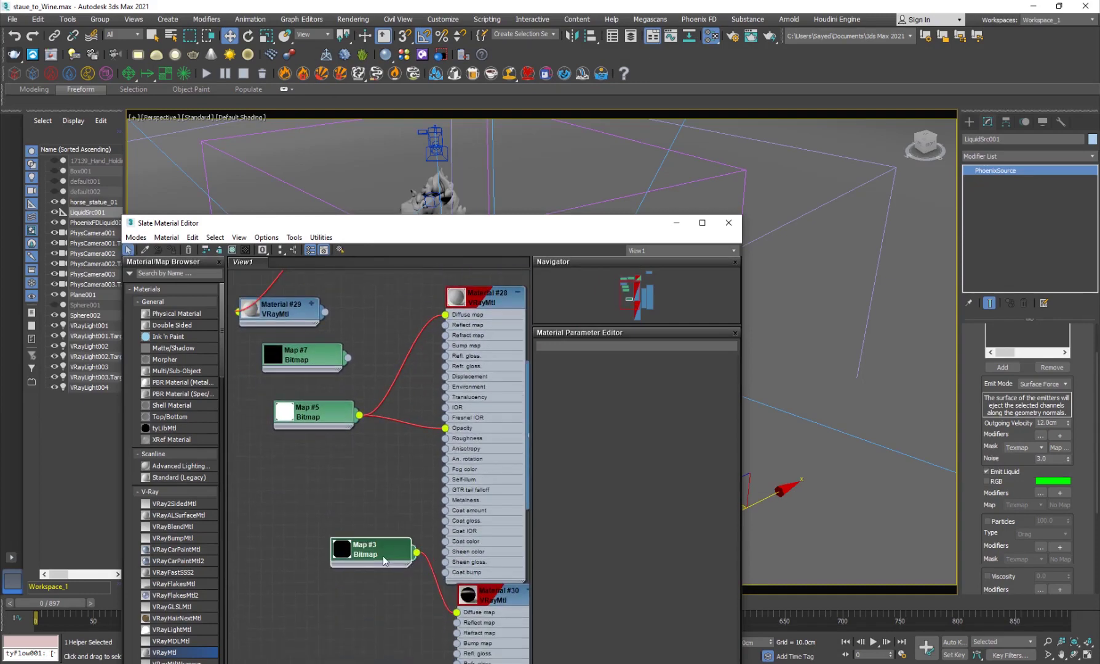
pyautogui.doubleClick(382, 557)
pyautogui.scroll(-4, 347, 557)
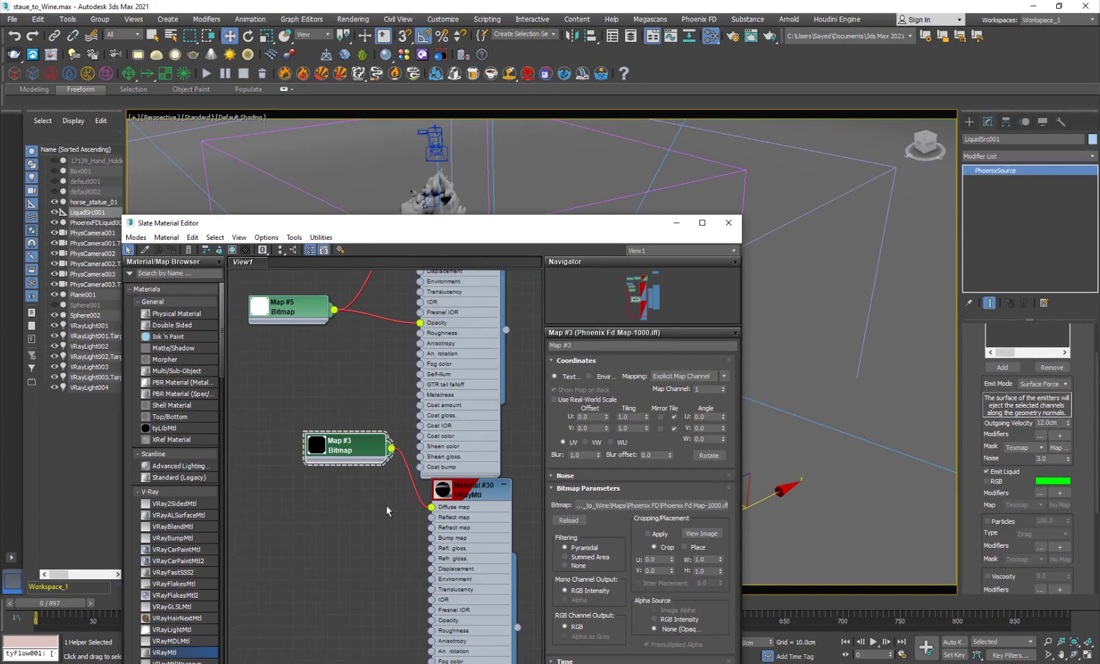
pyautogui.moveTo(391, 449); pyautogui.dragTo(1055, 448)
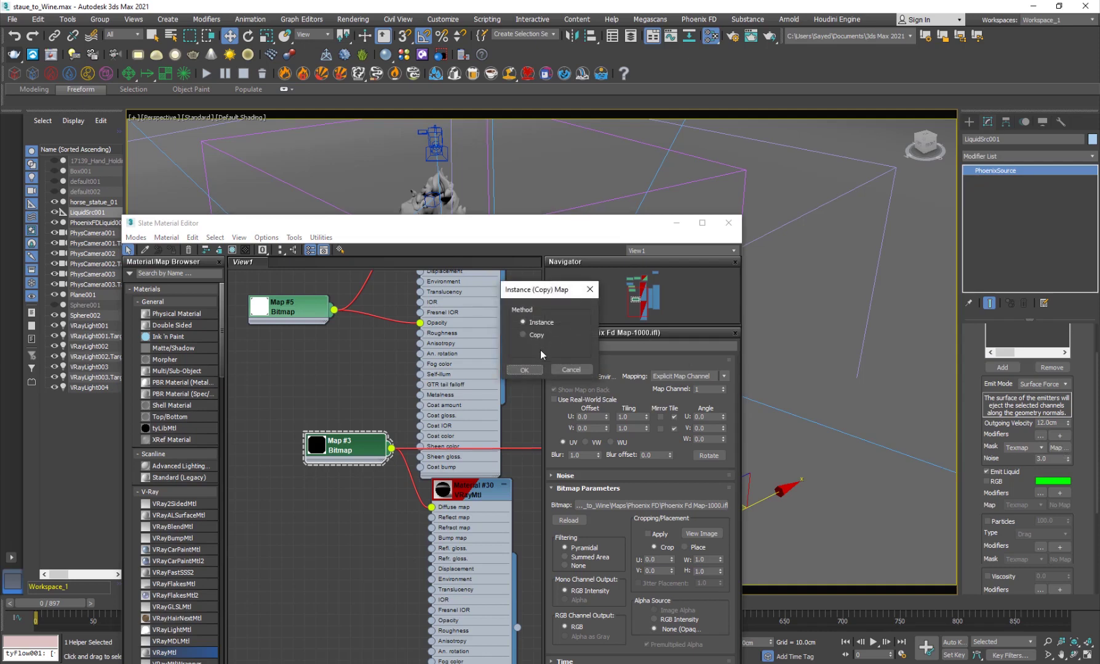
pyautogui.click(524, 369)
pyautogui.click(729, 223)
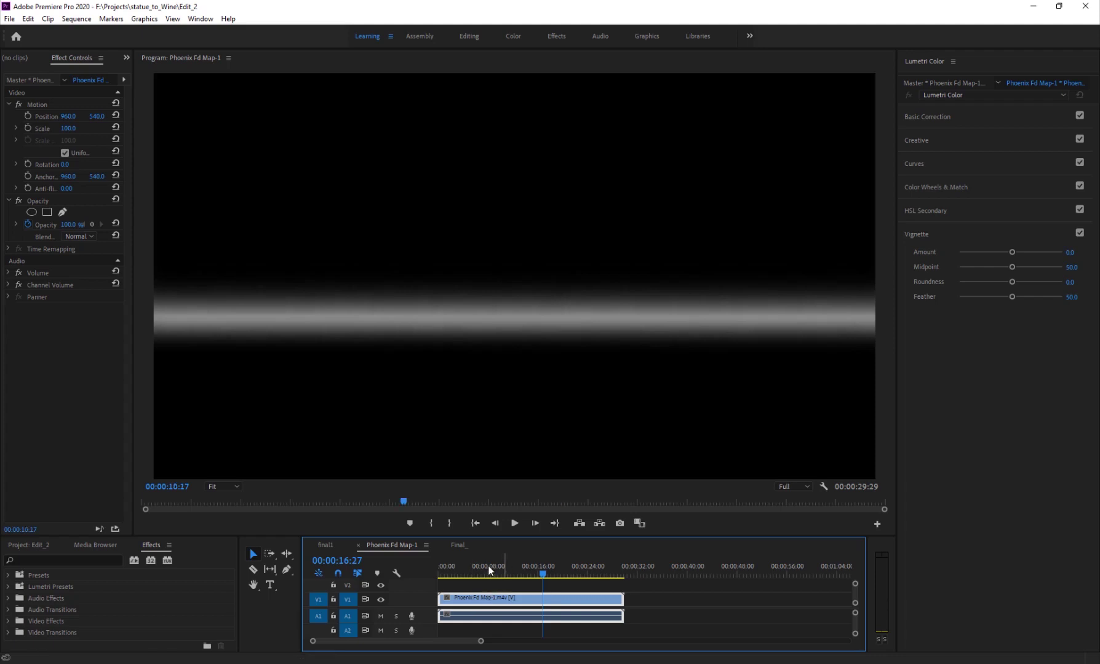
# Step: Switch to Premiere Pro, scrub the Phoenix Fd Map-1 sequence to about 00:00:17:08, and return to the statue scene
pyautogui.click(490, 571)
pyautogui.moveTo(498, 571); pyautogui.dragTo(547, 573)
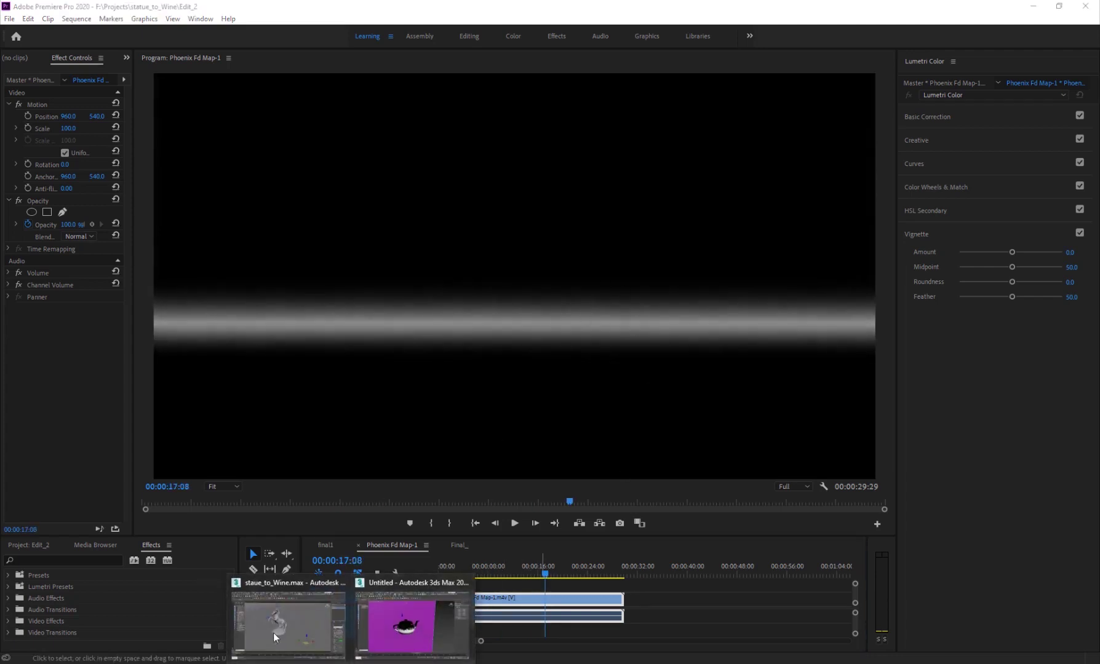
pyautogui.click(296, 631)
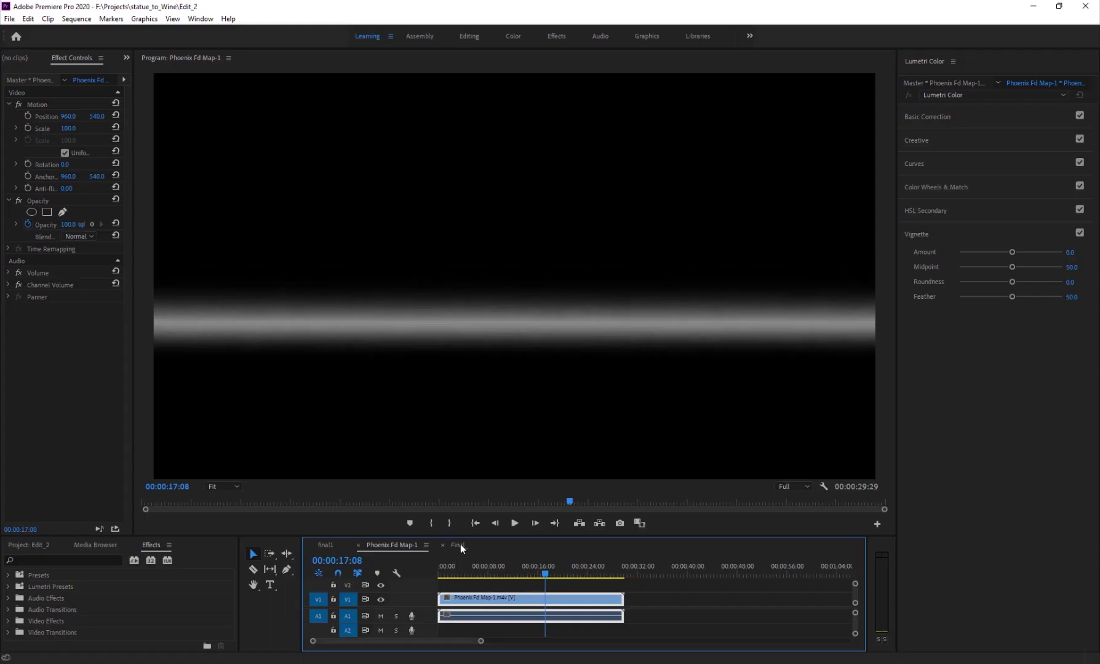
# Step: Open the Final_ sequence in Premiere Pro and play the section where the horse statue dissolves into wine
pyautogui.click(459, 545)
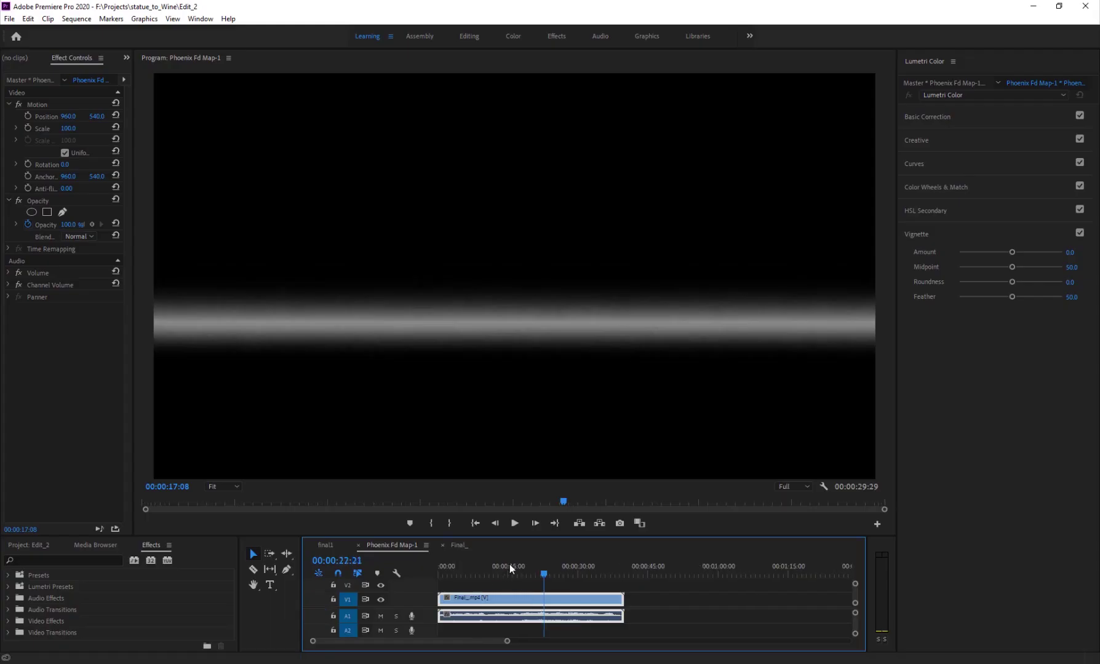
pyautogui.moveTo(509, 568); pyautogui.dragTo(519, 573)
pyautogui.press('space')
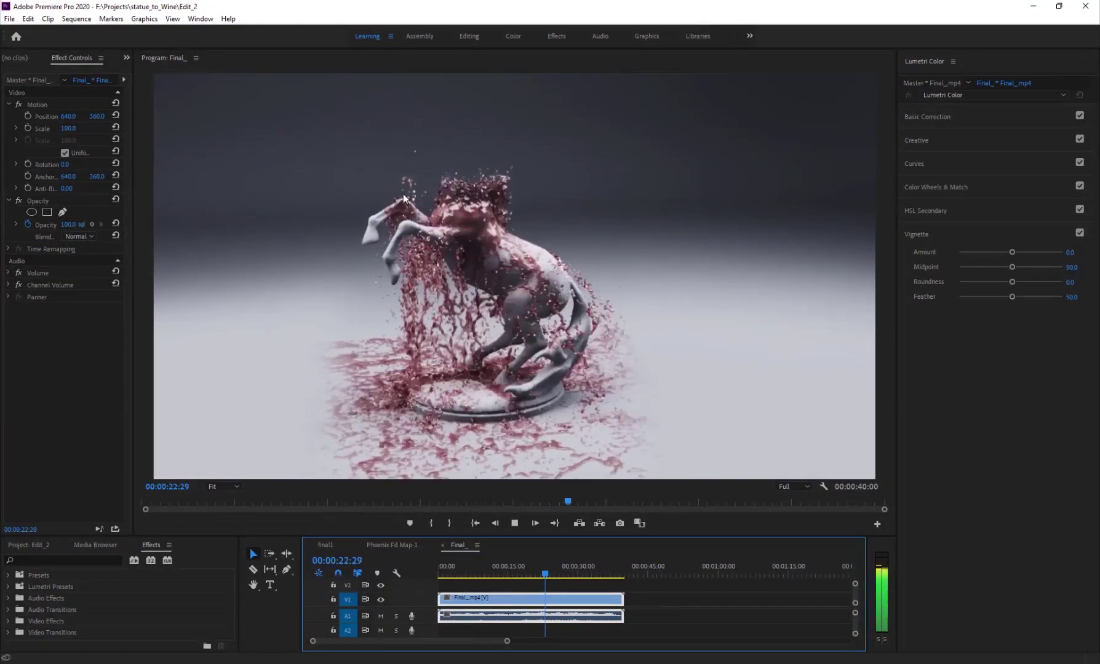
pyautogui.press('space')
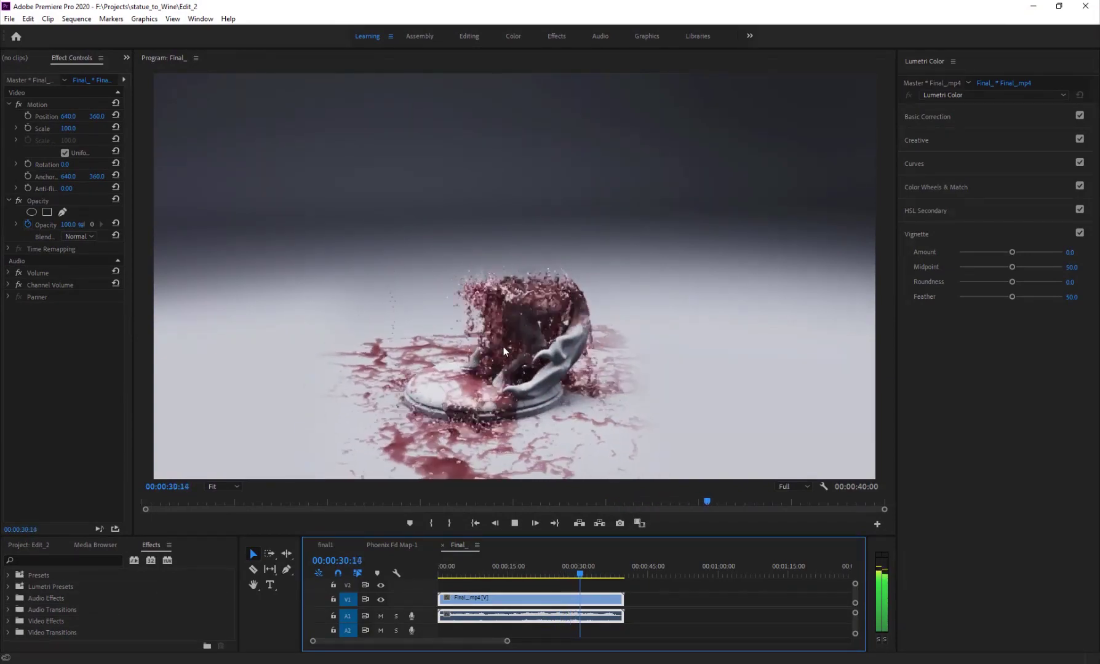
pyautogui.press('space')
# Step: Return to the statue scene in 3ds Max and examine LiquidSrc001's Motion Vel. setting
pyautogui.click(354, 663)
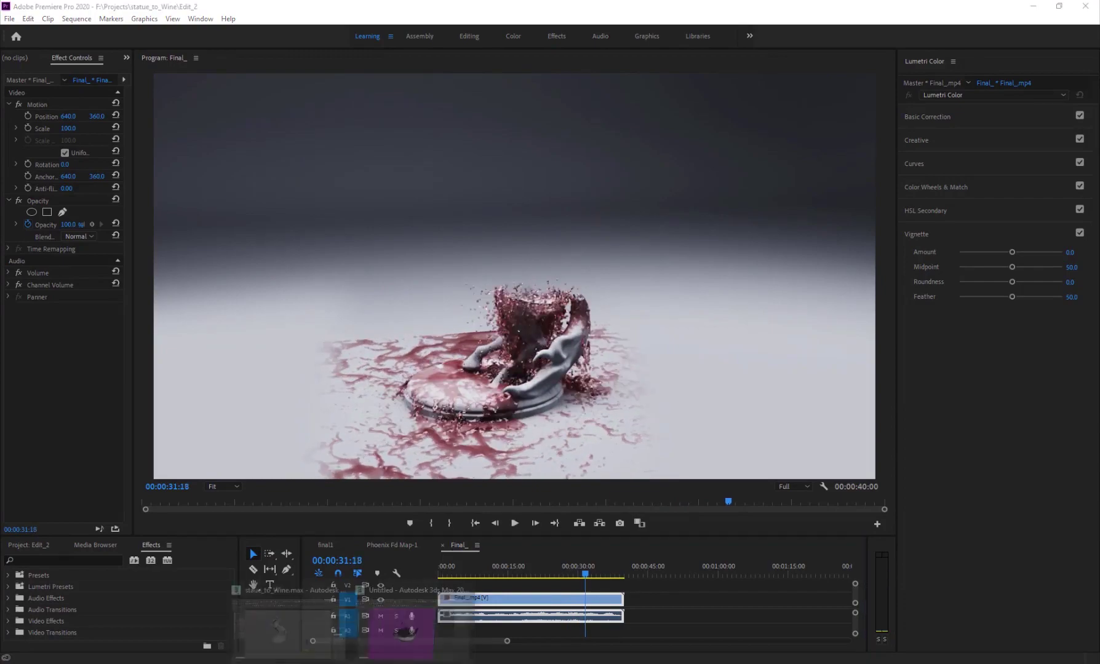
pyautogui.click(422, 595)
pyautogui.moveTo(966, 553); pyautogui.dragTo(998, 349)
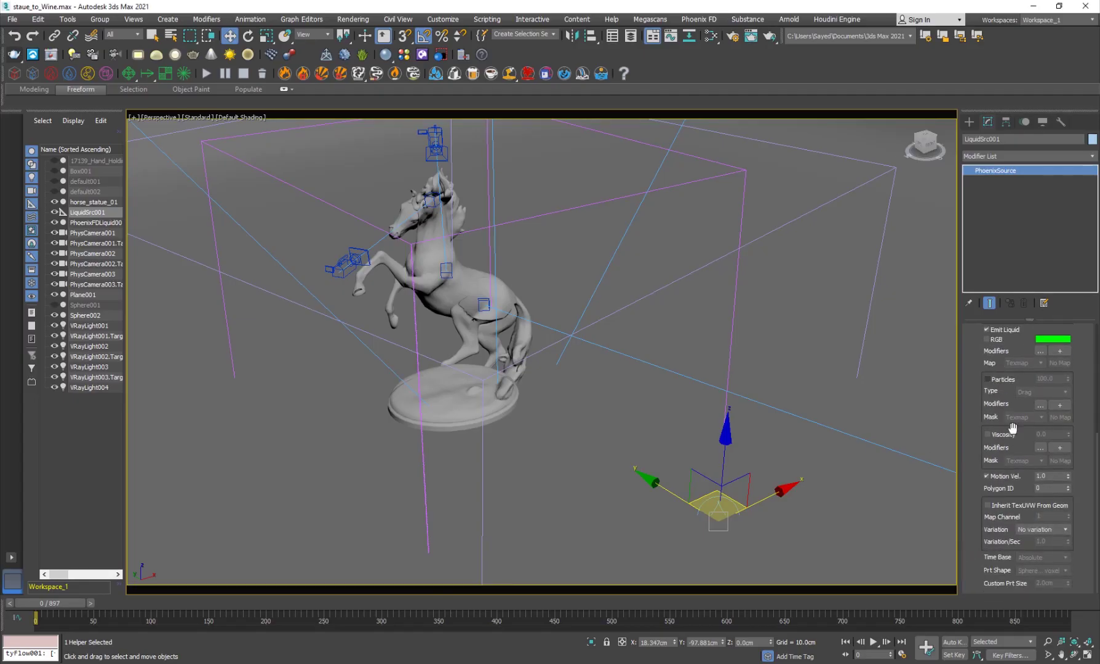
pyautogui.click(1053, 477)
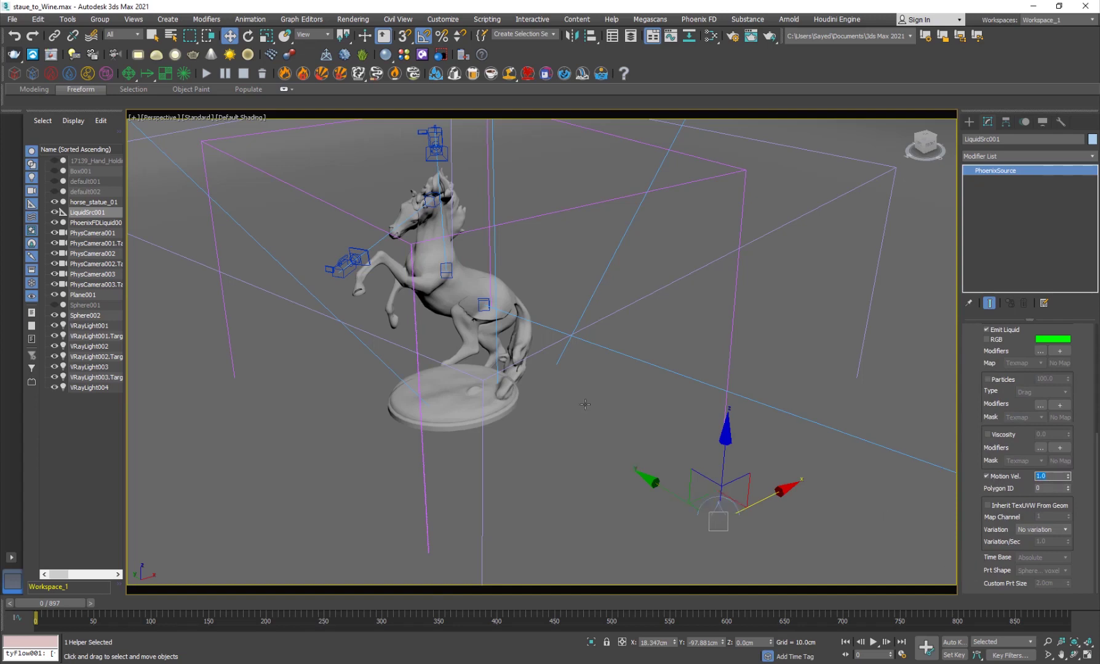
# Step: Select PhoenixFDLiquid001, widen its parameter area, and examine the Grid cell size, resolution and container wall settings
pyautogui.click(110, 224)
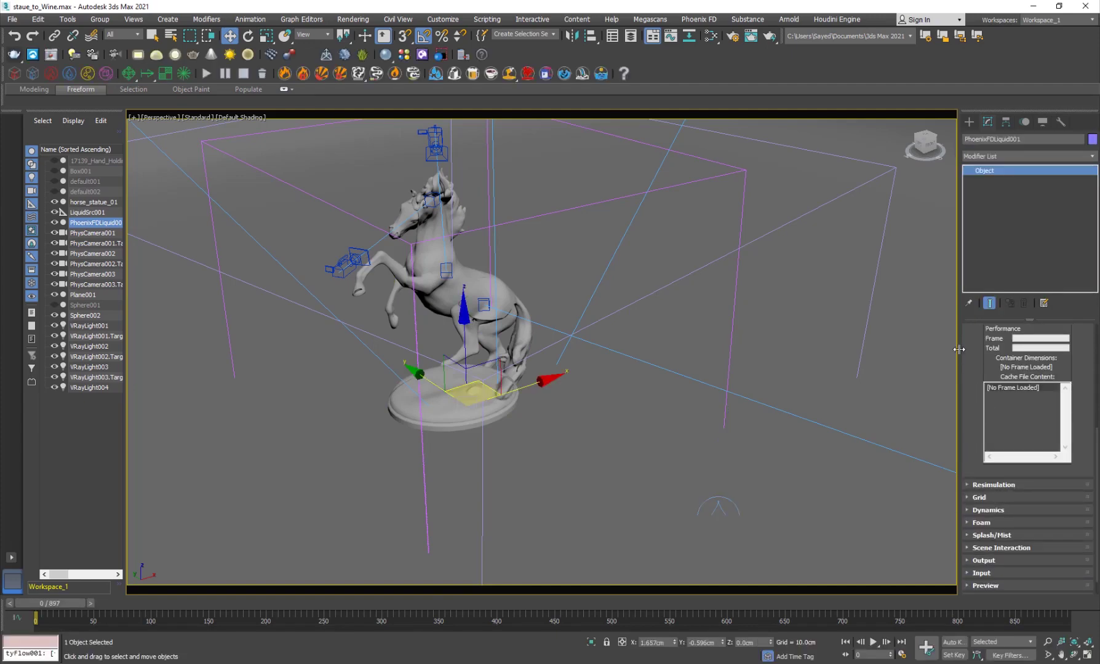
pyautogui.moveTo(959, 349); pyautogui.dragTo(900, 314)
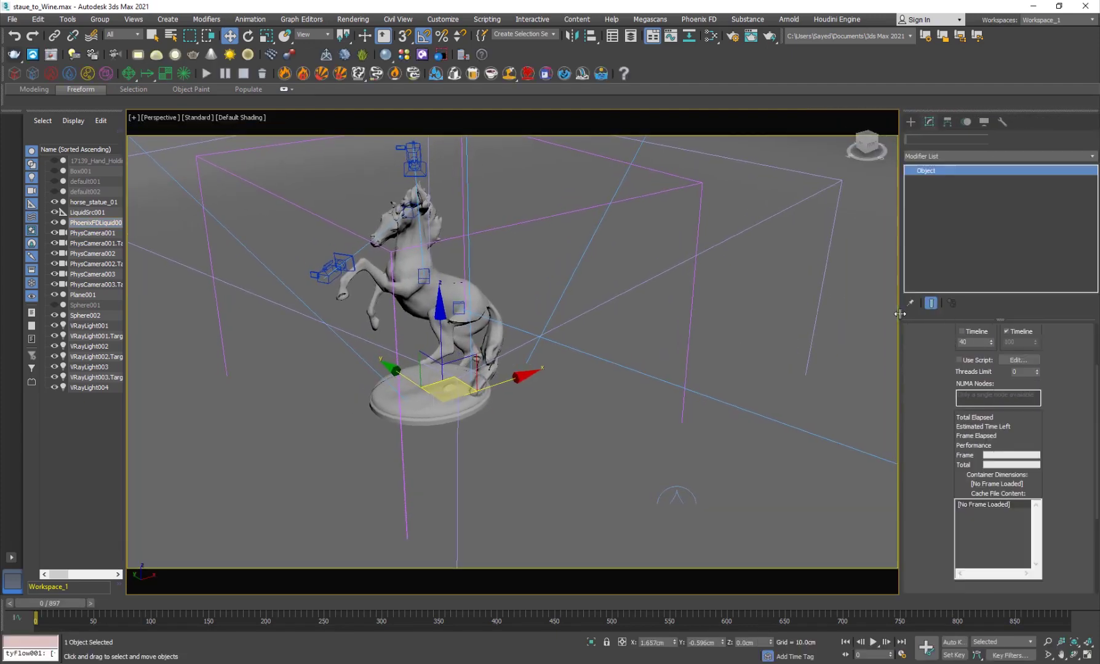
pyautogui.scroll(-3, 933, 370)
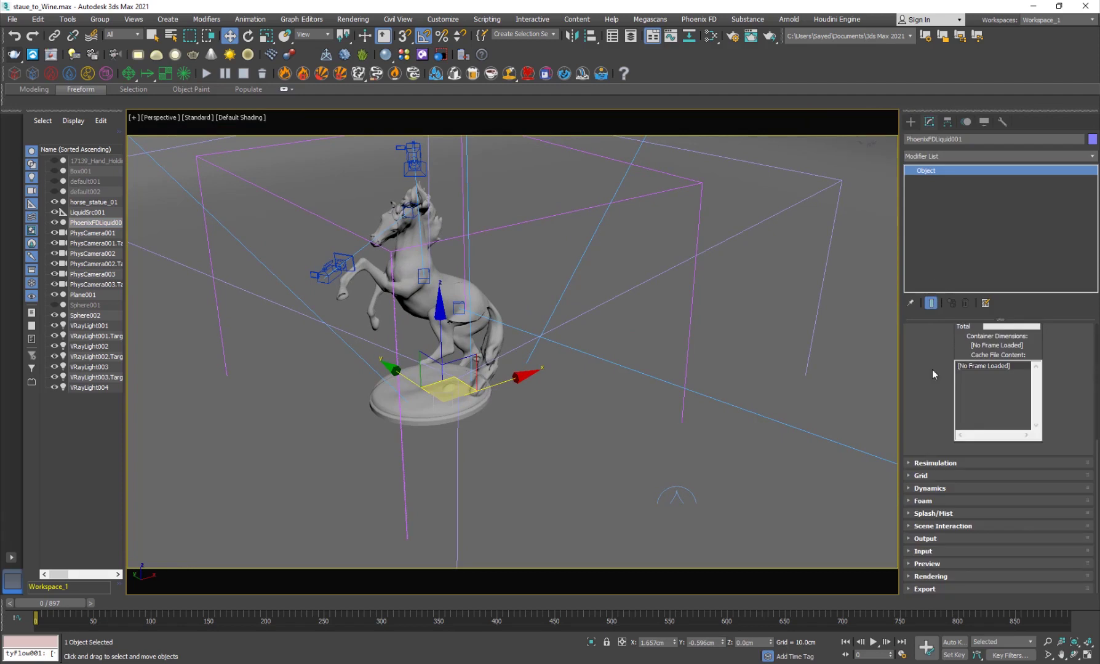
pyautogui.click(922, 475)
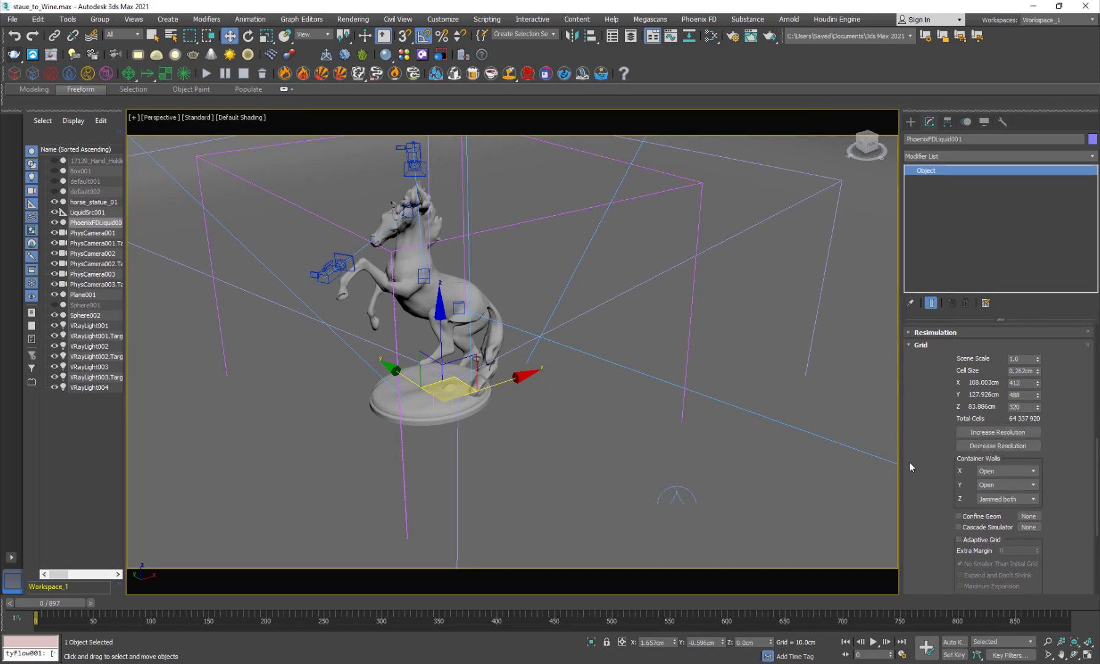
pyautogui.moveTo(954, 497); pyautogui.dragTo(953, 449)
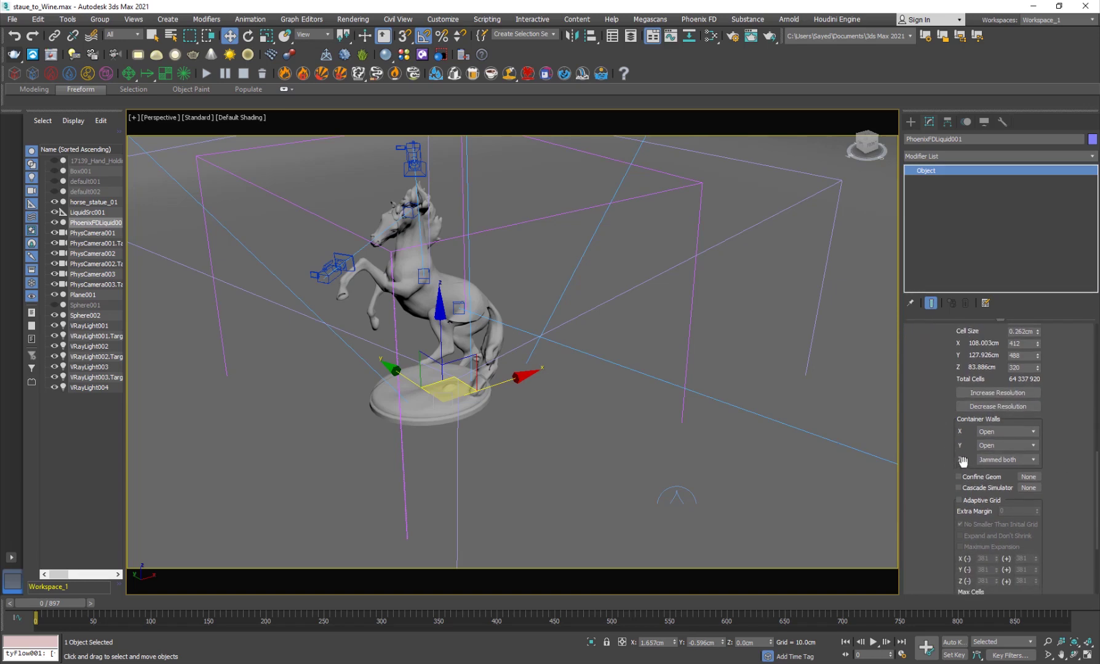
pyautogui.click(1012, 461)
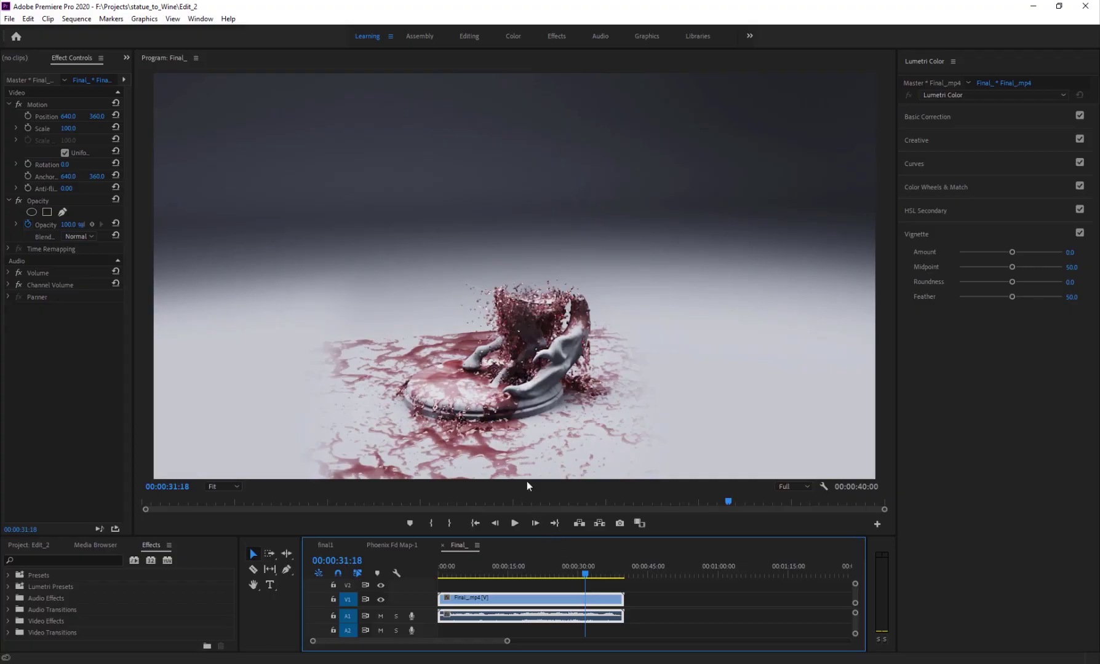
# Step: Replay the Final_ sequence around 27 seconds in Premiere Pro, and return to the liquid simulator's Grid settings in 3ds Max
pyautogui.moveTo(565, 571)
pyautogui.mouseDown()
pyautogui.moveTo(551, 571)
pyautogui.moveTo(564, 574)
pyautogui.mouseUp()
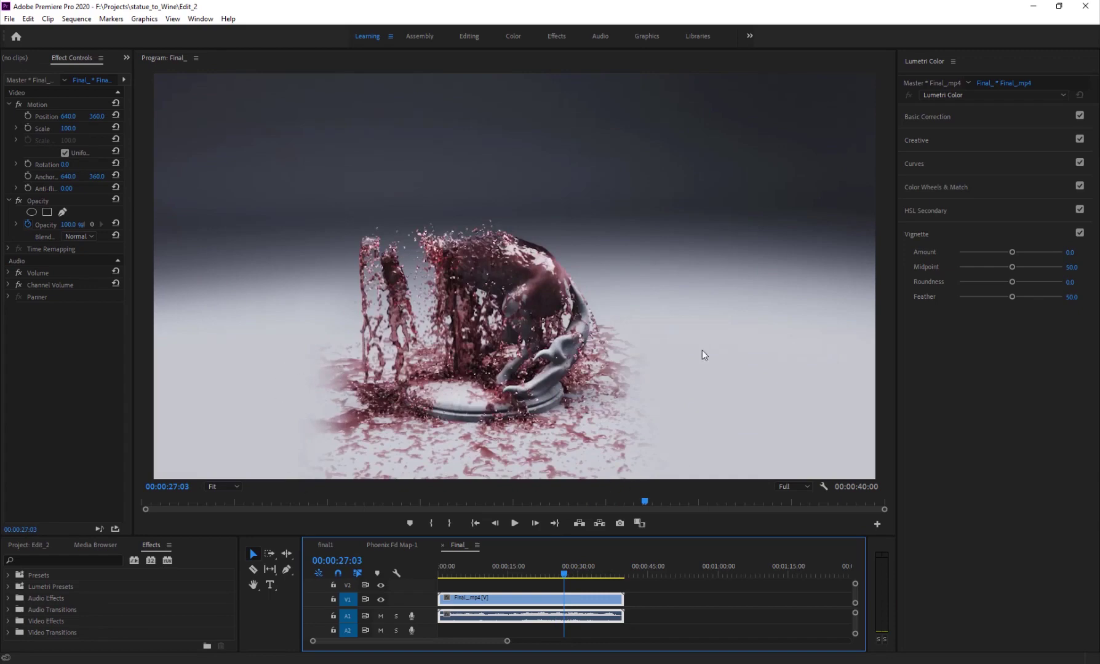
pyautogui.click(554, 569)
pyautogui.press('space')
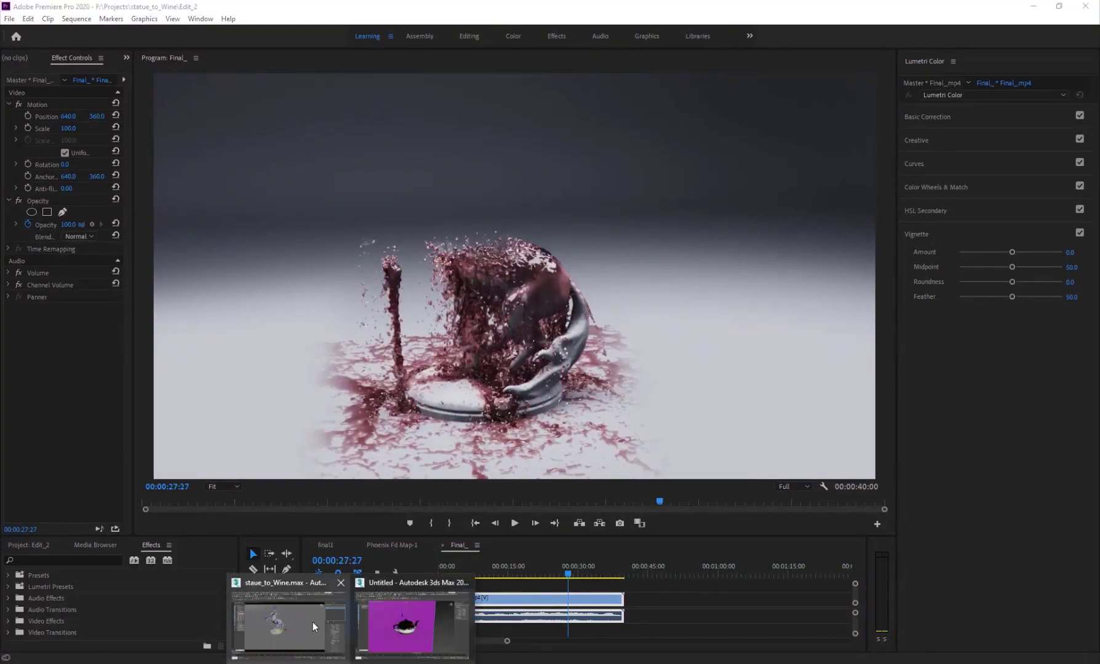
pyautogui.click(312, 622)
pyautogui.moveTo(953, 510); pyautogui.dragTo(973, 376)
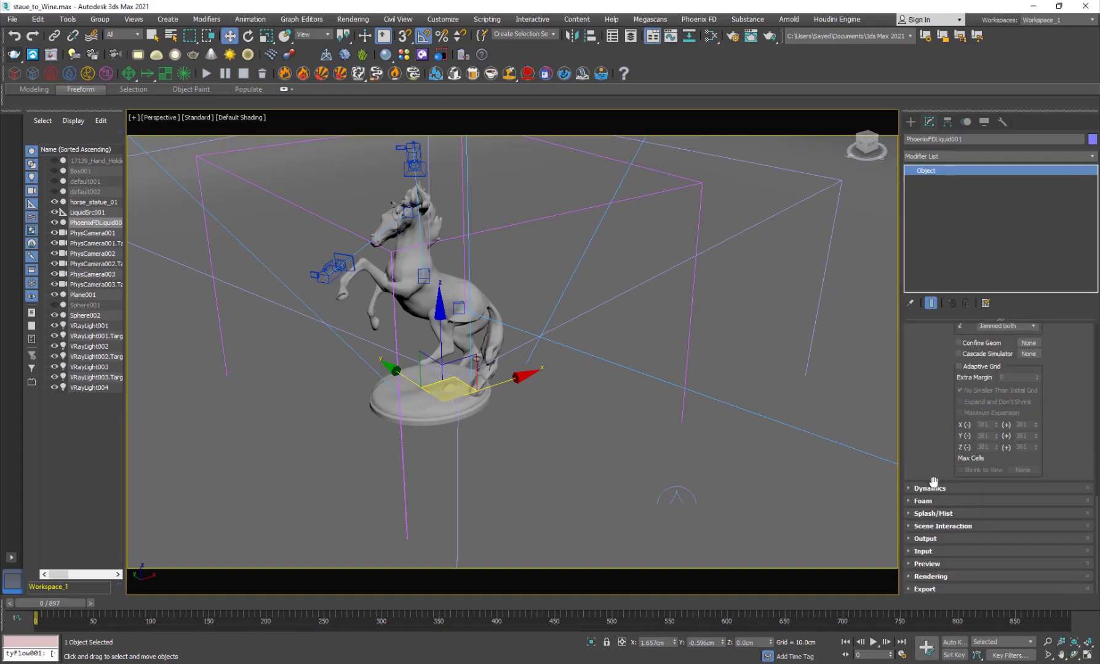
# Step: Examine PhoenixFDLiquid001's Dynamics settings, including Steps per Frame, Time Scale, viscosity, Surface Tension and Wetting
pyautogui.scroll(1, 929, 498)
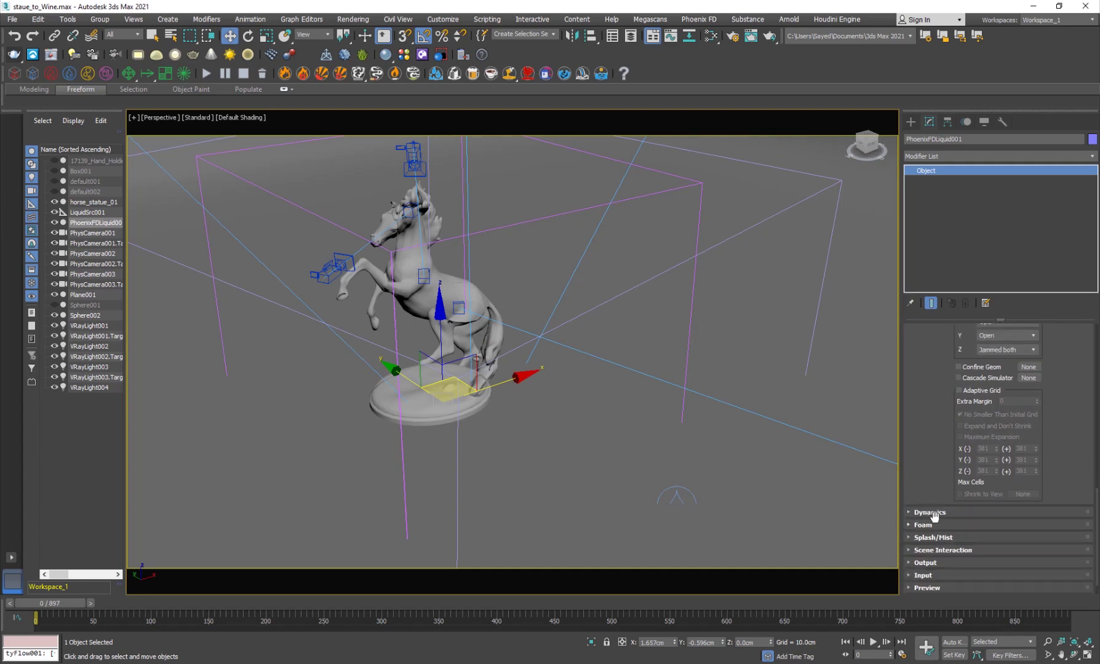
pyautogui.click(933, 514)
pyautogui.moveTo(947, 432); pyautogui.dragTo(945, 504)
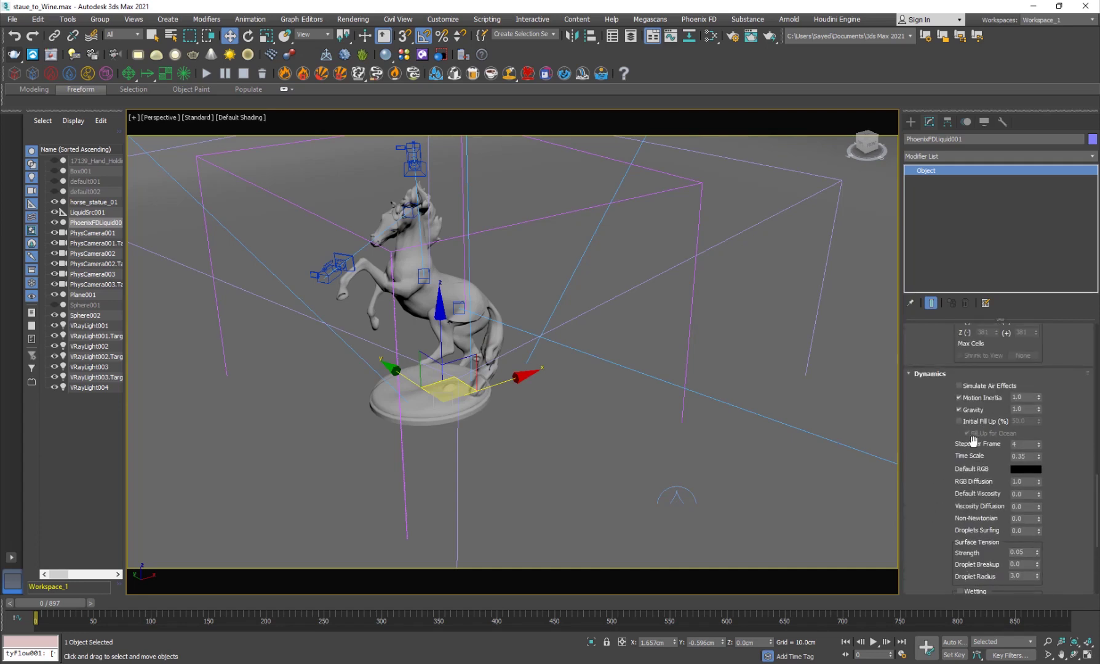
pyautogui.scroll(-2, 947, 458)
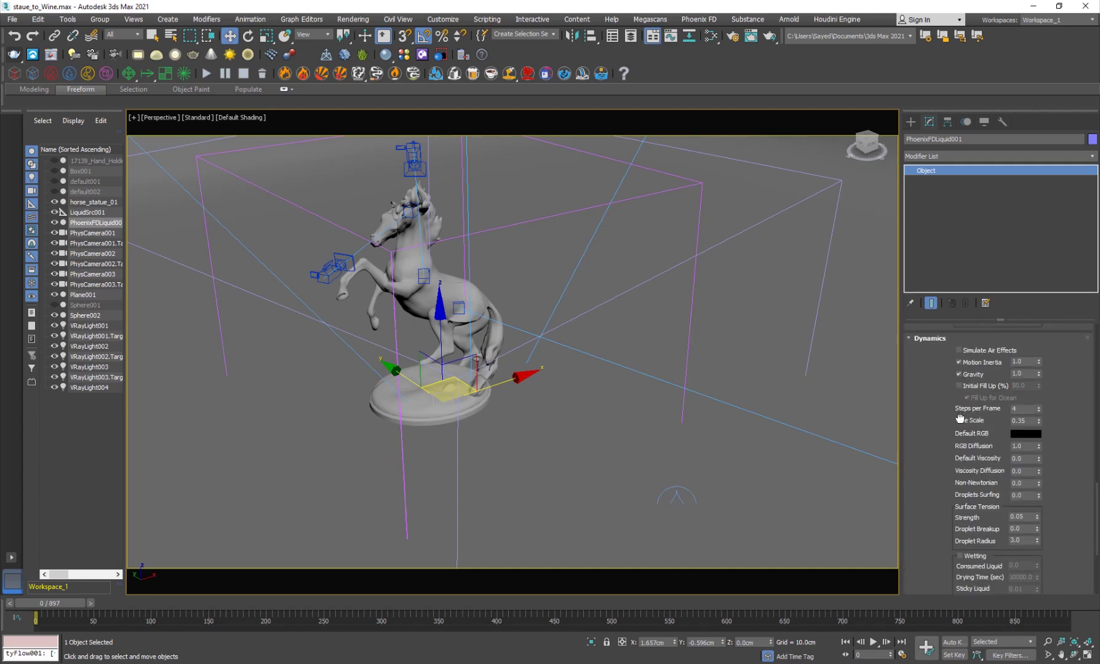
pyautogui.scroll(-1, 1036, 421)
pyautogui.click(1018, 413)
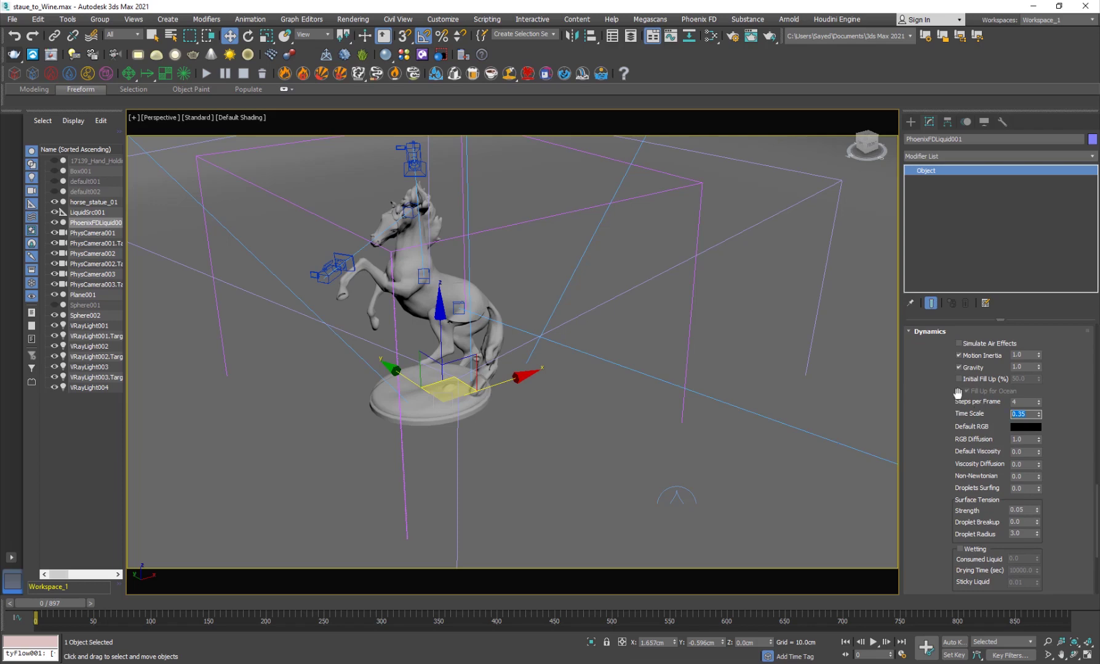
pyautogui.moveTo(964, 464); pyautogui.dragTo(964, 436)
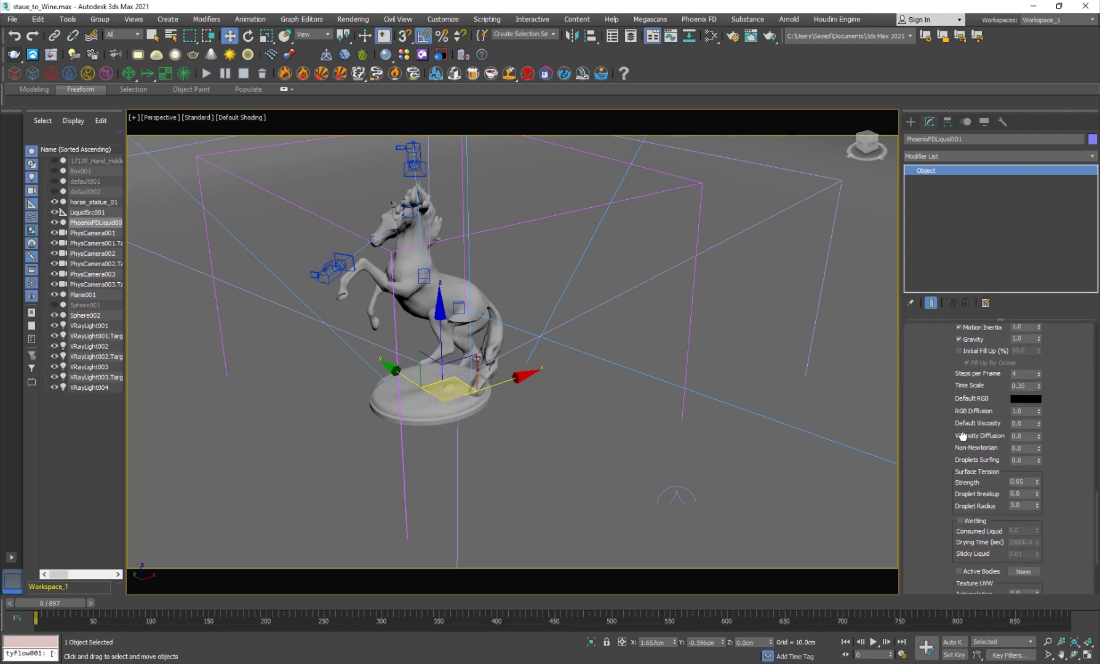
pyautogui.moveTo(939, 497); pyautogui.dragTo(957, 409)
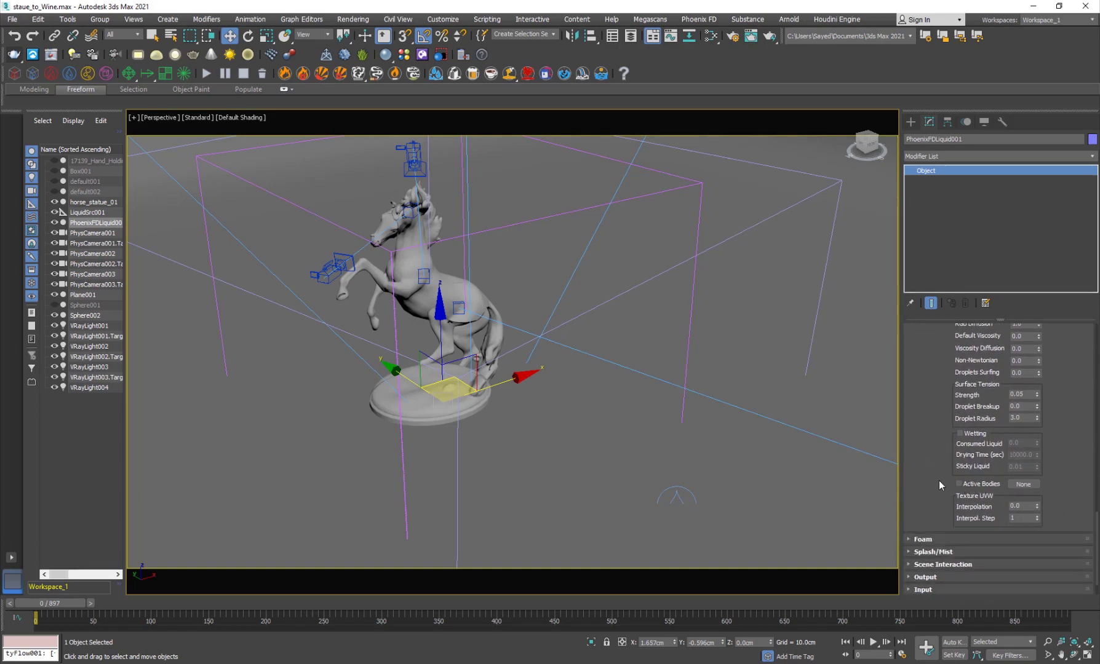
pyautogui.scroll(-2, 938, 481)
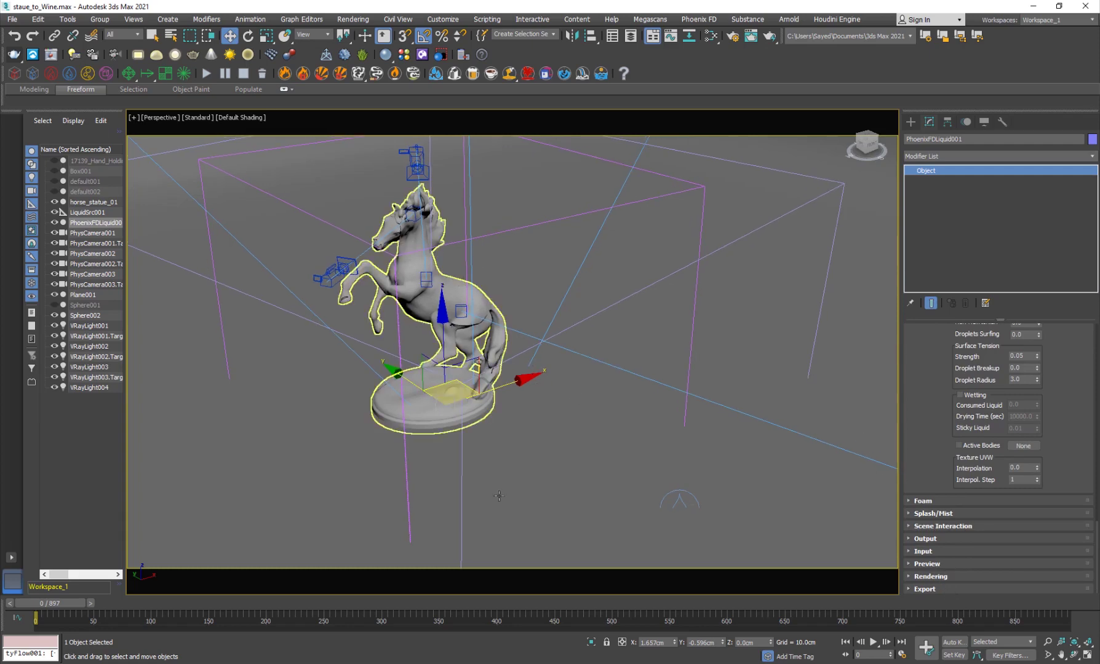
# Step: Go to frame 351 and open the parameters of Material #26 (VRayMtl) in the Slate Material Editor
pyautogui.click(444, 603)
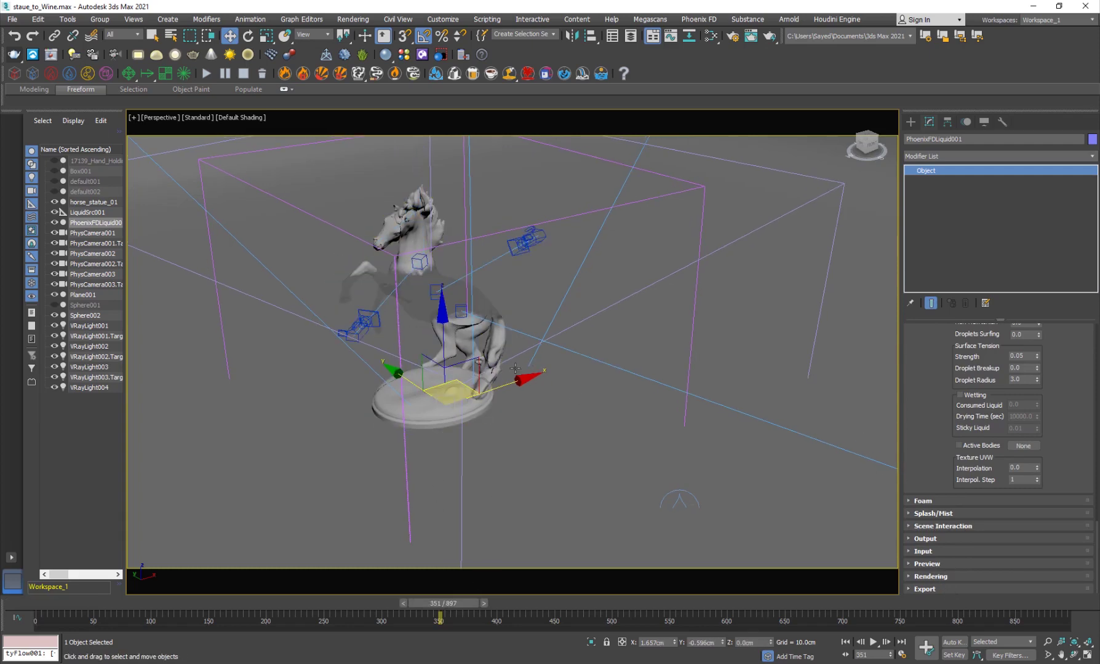
pyautogui.press('m')
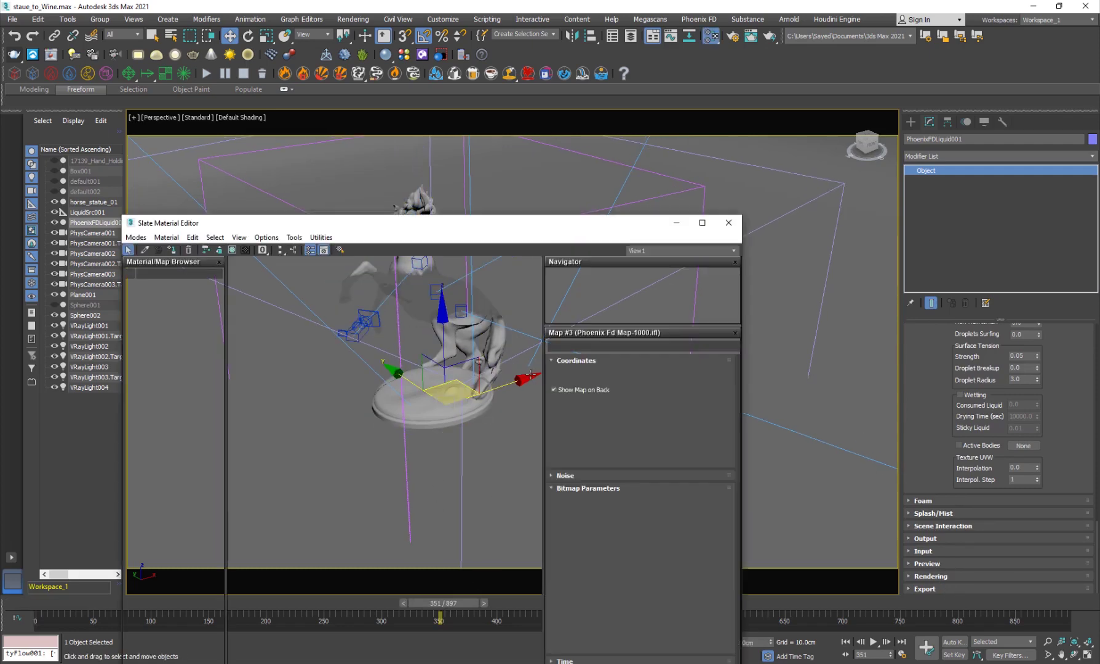
pyautogui.moveTo(450, 447); pyautogui.dragTo(371, 439, button='middle')
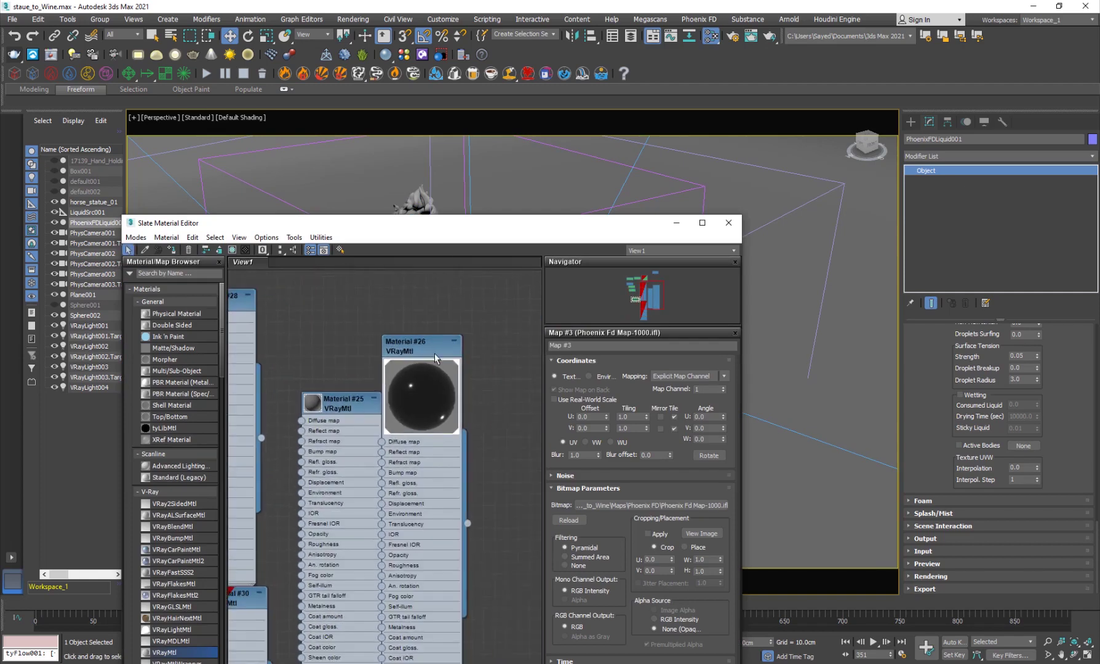
pyautogui.click(426, 352)
pyautogui.doubleClick(441, 352)
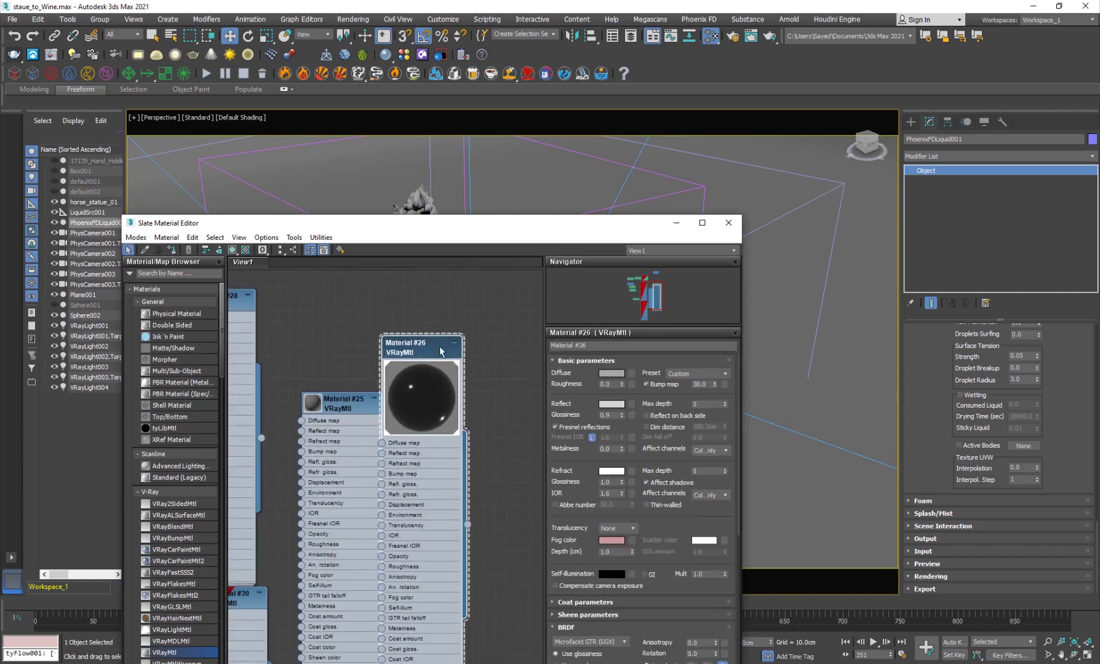
pyautogui.moveTo(484, 233); pyautogui.dragTo(482, 111)
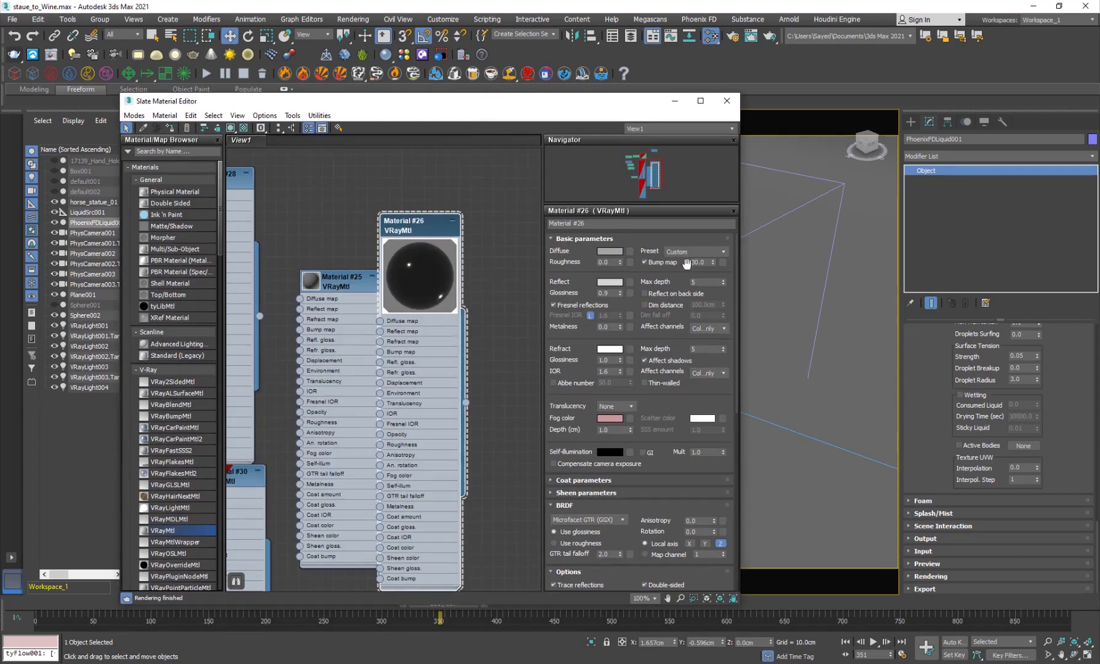
# Step: Set the diffuse color of Material #26 to black
pyautogui.click(609, 252)
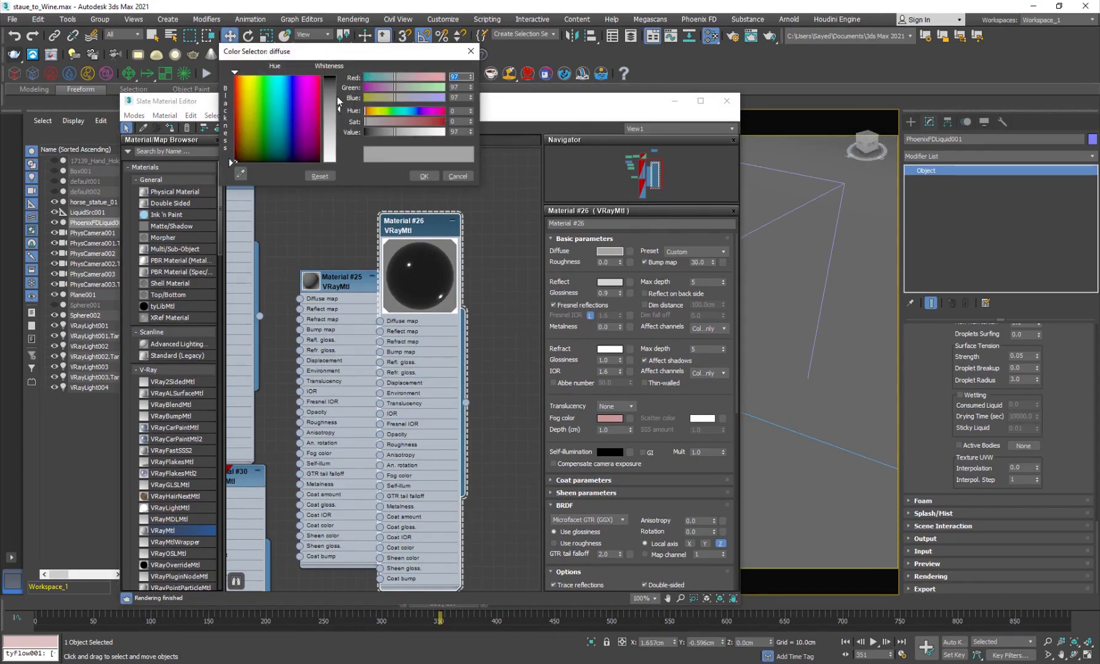
pyautogui.moveTo(331, 92); pyautogui.dragTo(452, 163)
pyautogui.click(430, 177)
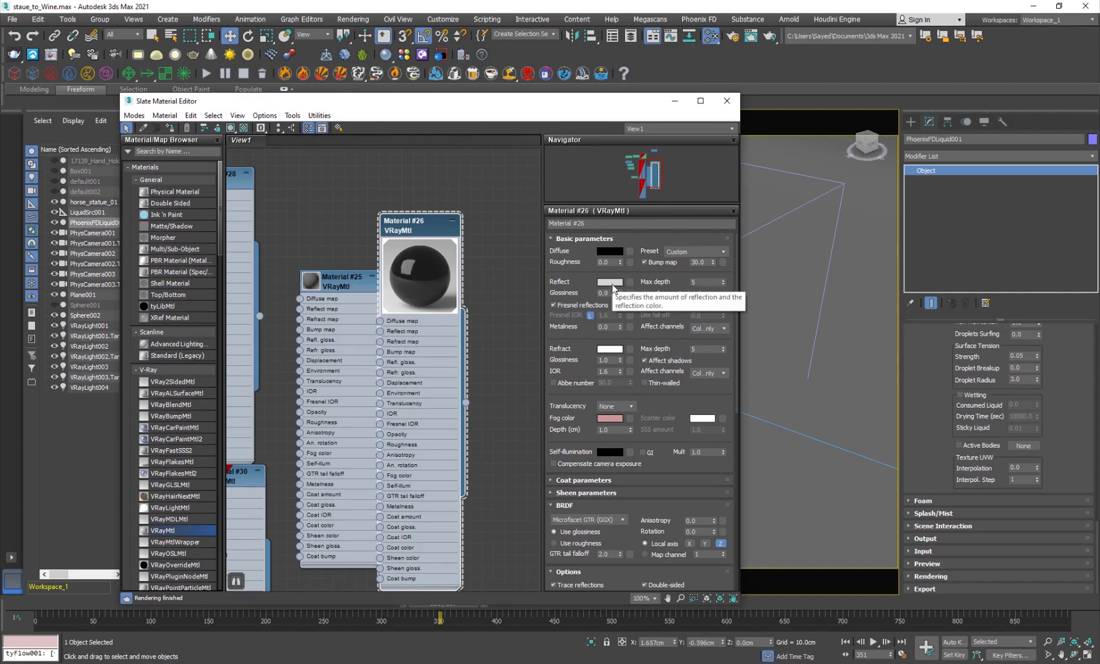
# Step: Check Material #26's white refraction color and set its fog color to a muted red, RGB 149, 81, 81
pyautogui.click(617, 349)
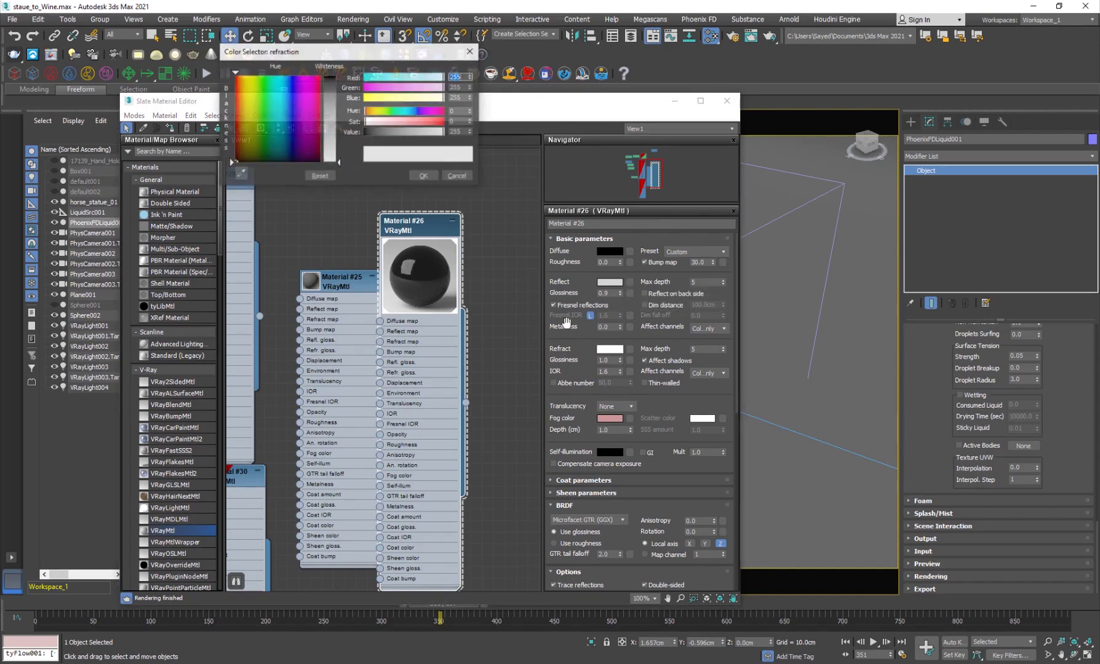
pyautogui.click(428, 177)
pyautogui.click(620, 419)
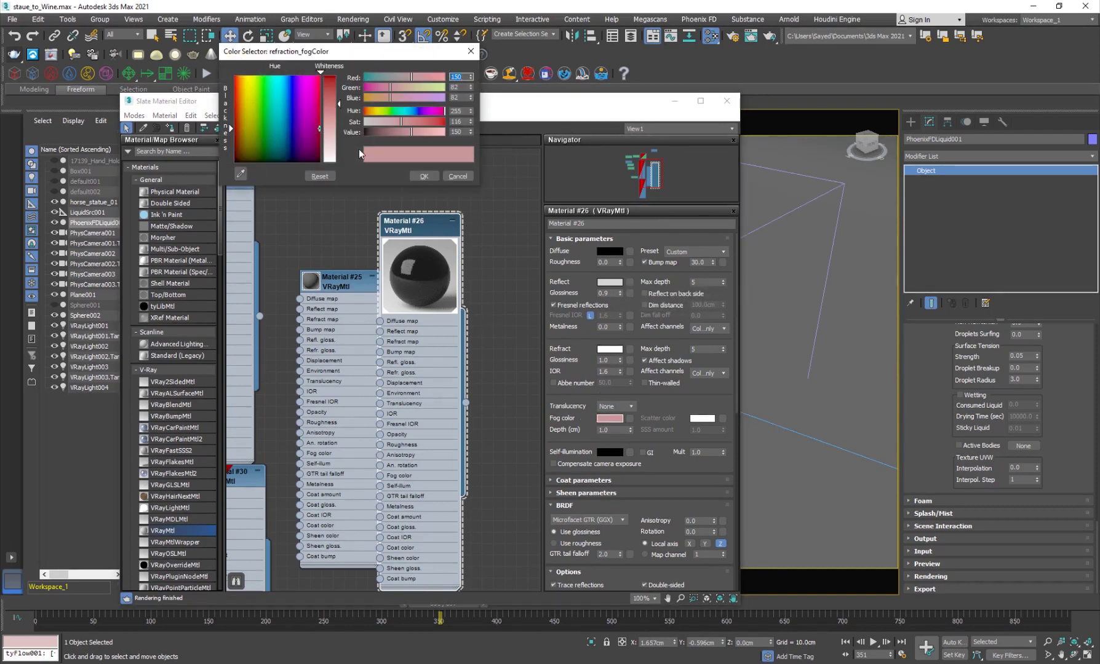
pyautogui.moveTo(342, 102); pyautogui.dragTo(338, 100)
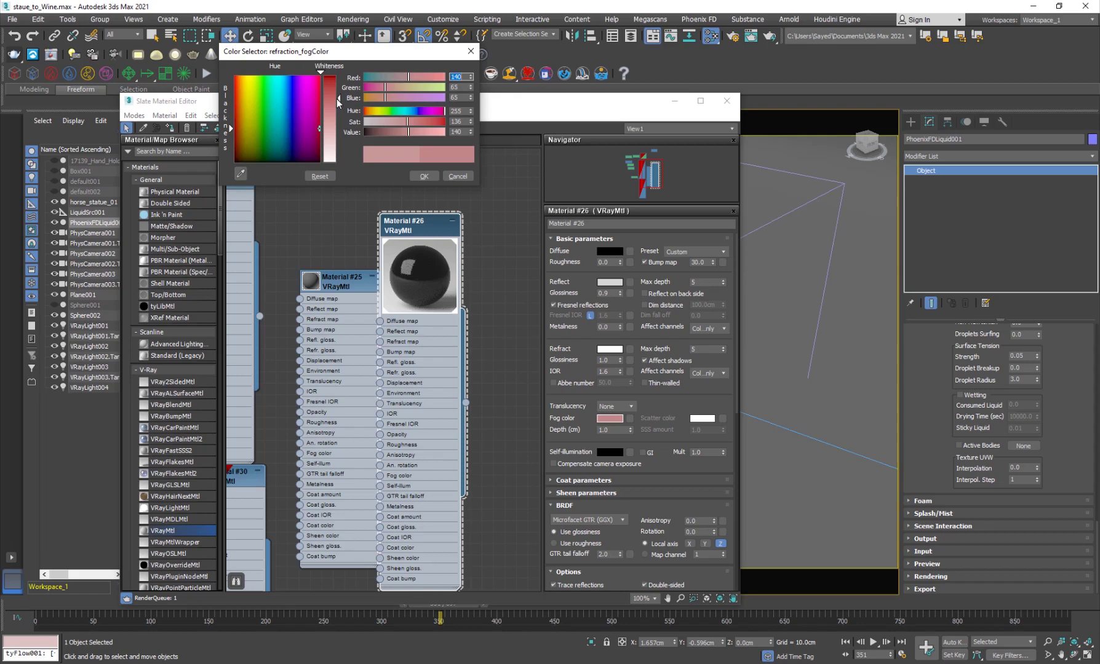
pyautogui.click(422, 176)
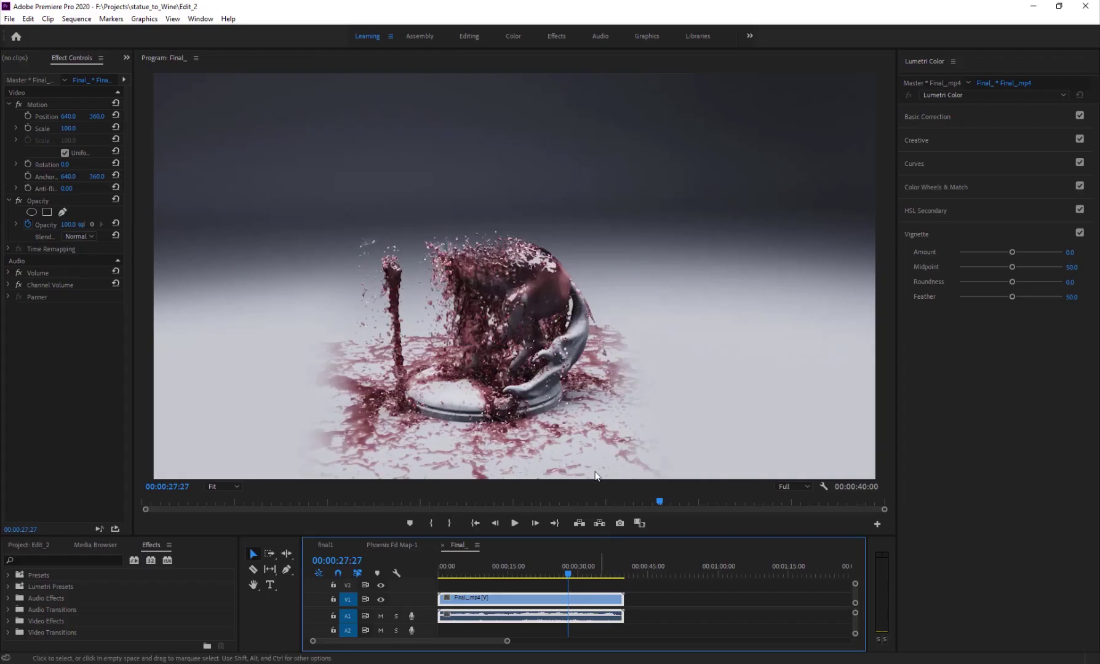
# Step: Play the Final_ sequence in Premiere Pro from about 19 to 23 seconds, and return to 3ds Max's Slate Material Editor
pyautogui.press('space')
pyautogui.click(530, 566)
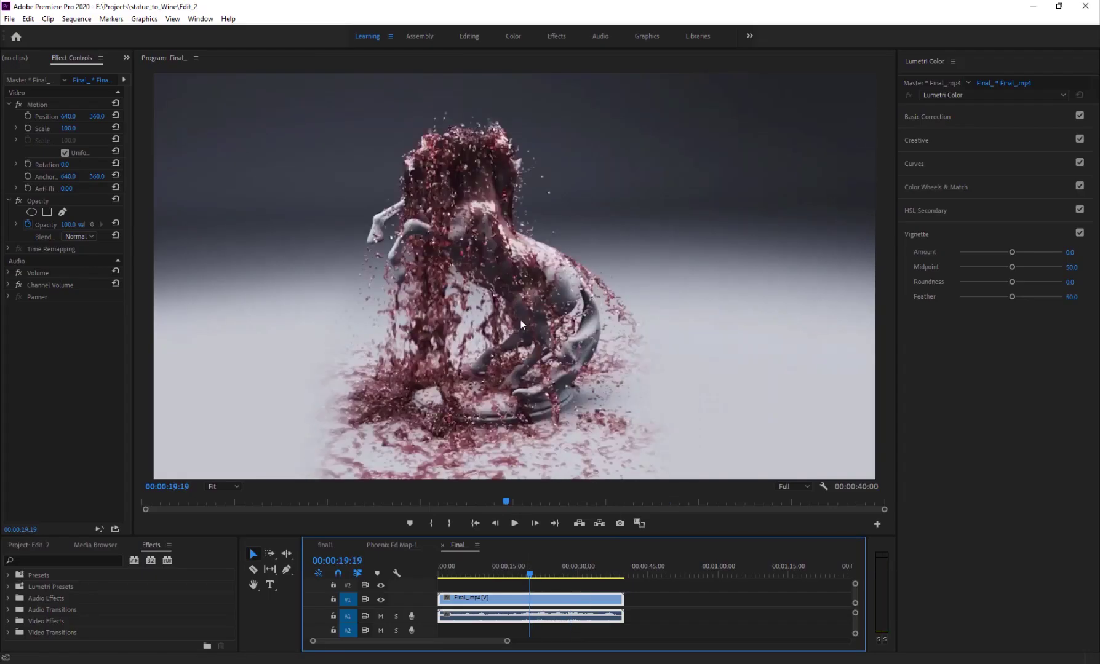
pyautogui.press('space')
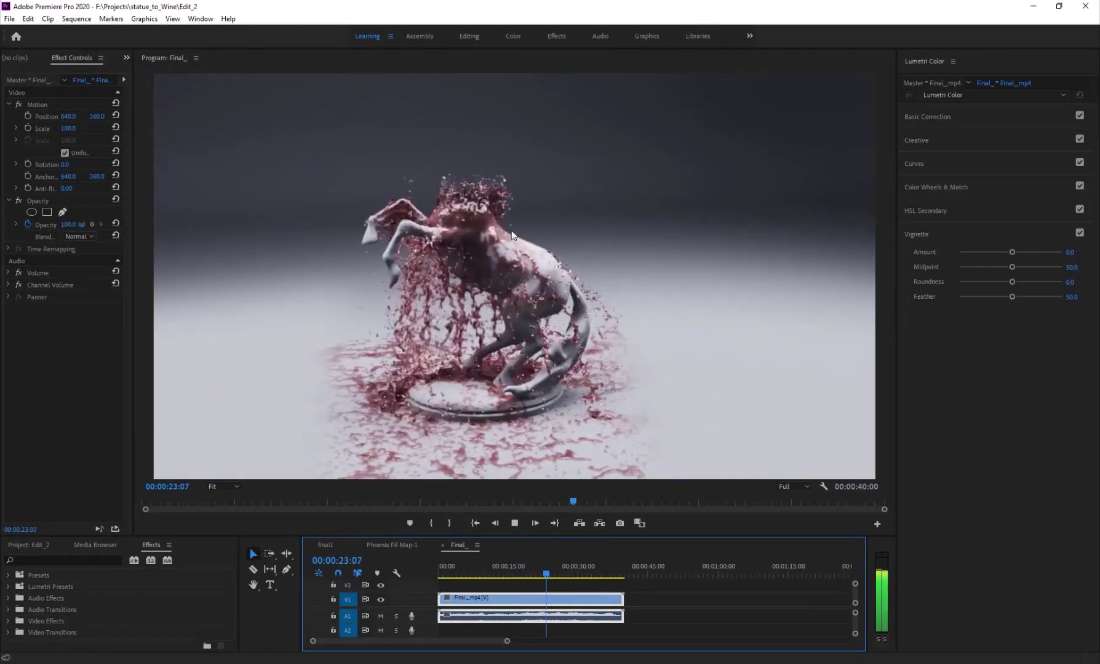
pyautogui.press('space')
pyautogui.click(303, 628)
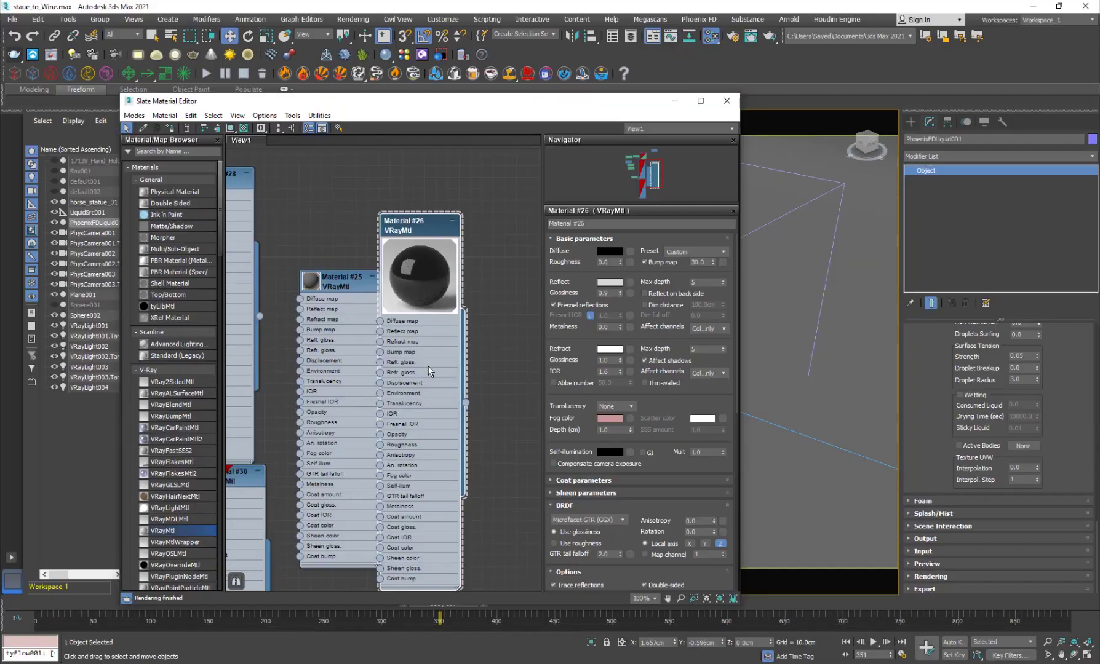
# Step: Look over the material graph around Material #28, Material #25 and Material #26, and close the Slate Material Editor
pyautogui.scroll(-5, 363, 503)
pyautogui.moveTo(379, 412); pyautogui.dragTo(334, 412, button='middle')
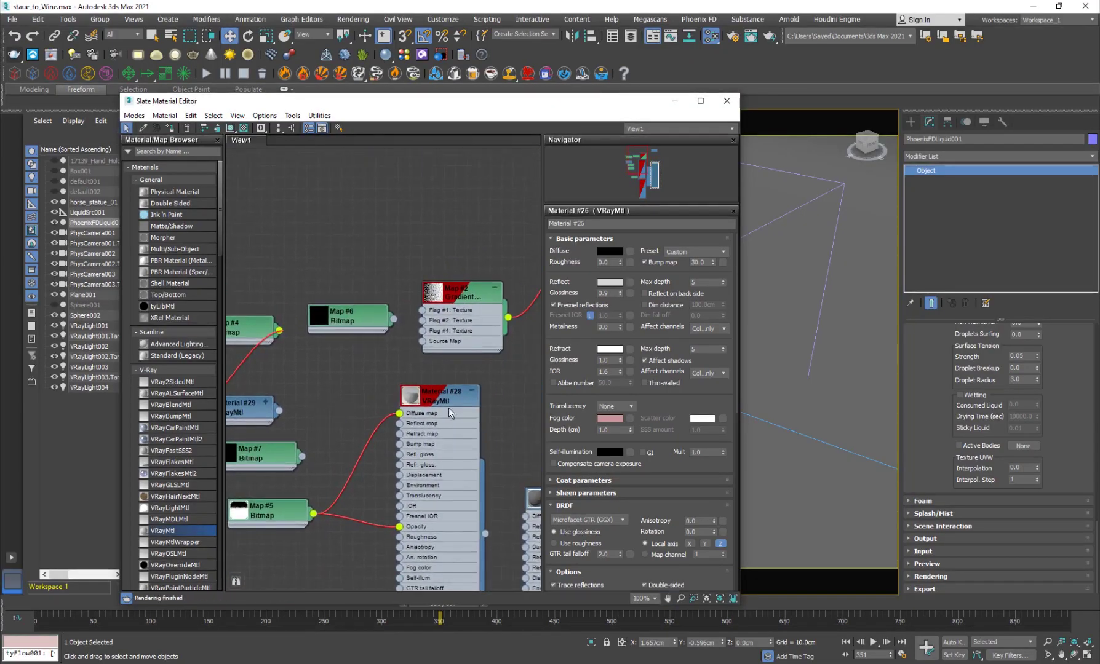
pyautogui.moveTo(510, 408)
pyautogui.mouseDown(button='middle')
pyautogui.moveTo(350, 409)
pyautogui.moveTo(390, 292)
pyautogui.moveTo(409, 283)
pyautogui.mouseUp(button='middle')
pyautogui.moveTo(396, 477); pyautogui.dragTo(408, 409, button='middle')
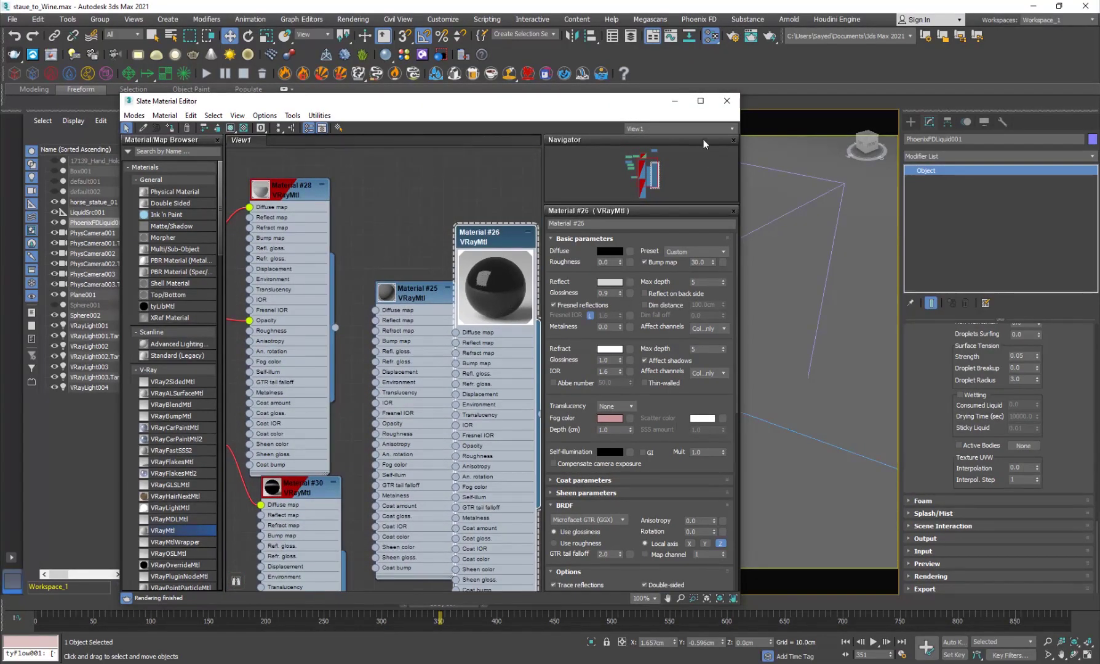
pyautogui.click(726, 100)
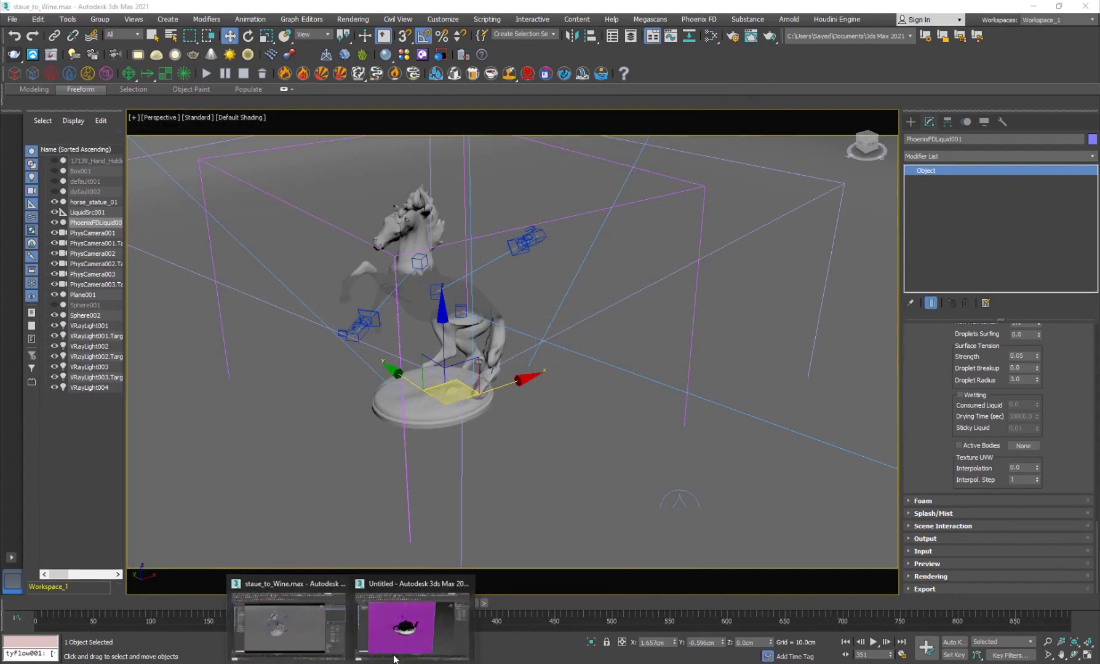
# Step: Switch to the Untitled teapot scene, scrub to frame 454, and compare Teapot001 with its UVW Map modifier off and on
pyautogui.click(421, 622)
pyautogui.moveTo(447, 611); pyautogui.dragTo(510, 613)
pyautogui.press('w')
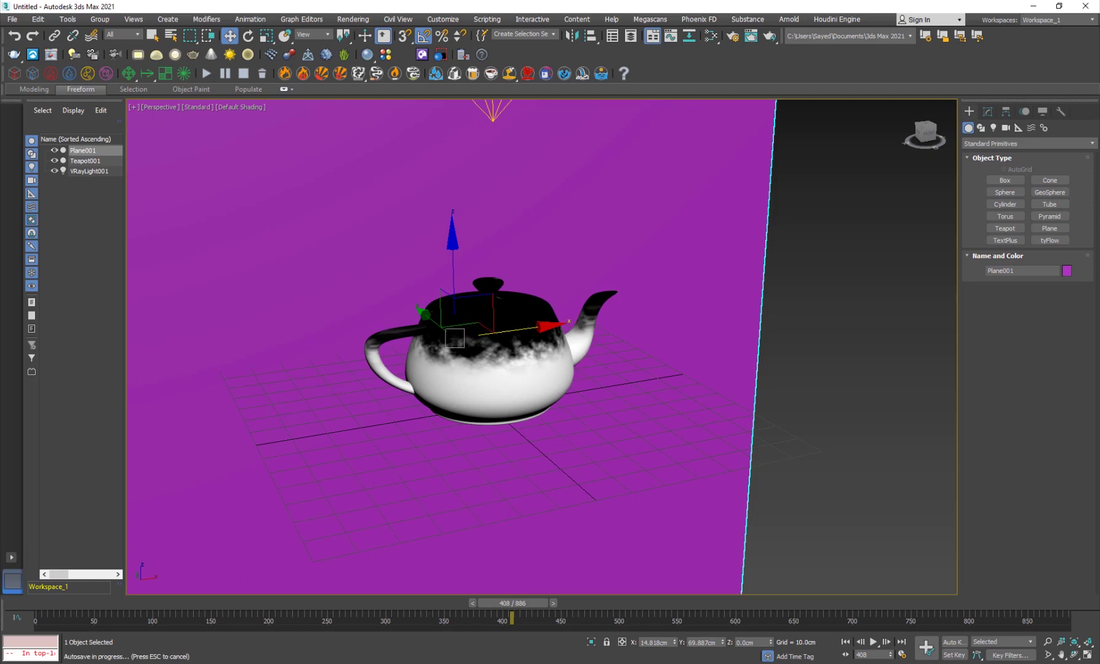
pyautogui.click(518, 394)
pyautogui.click(1006, 111)
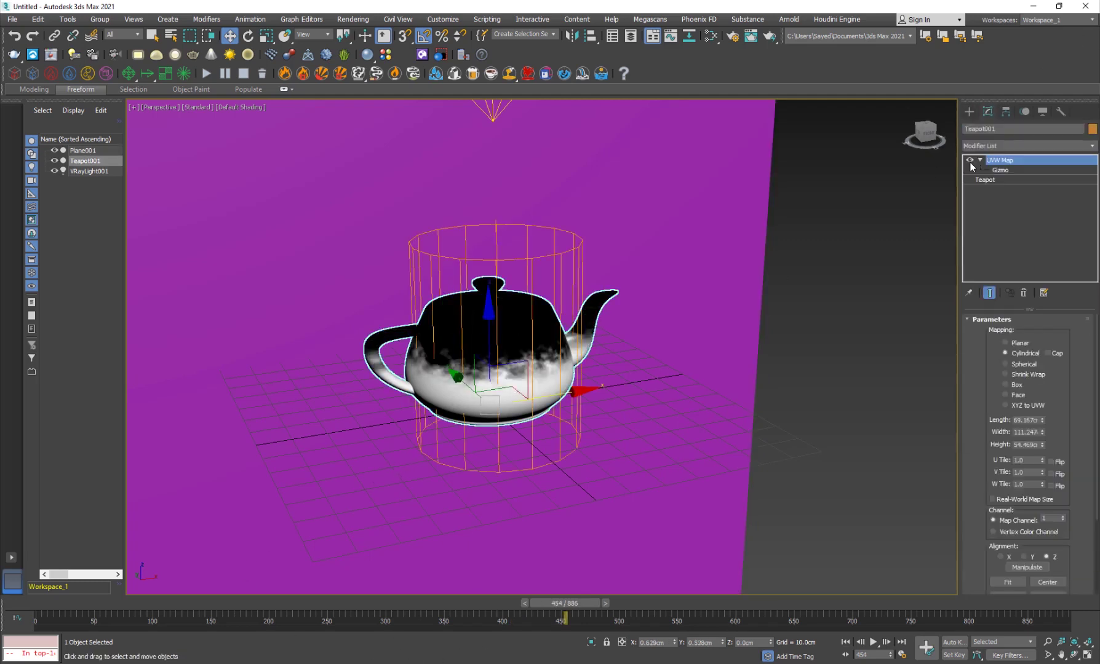
pyautogui.click(970, 162)
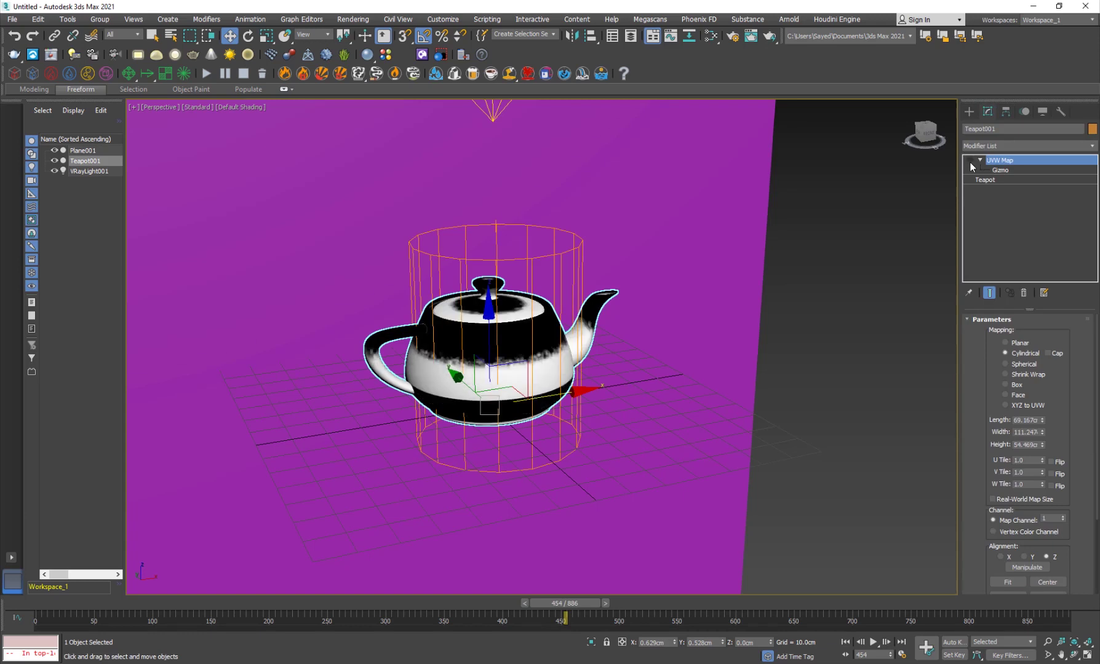
pyautogui.click(970, 161)
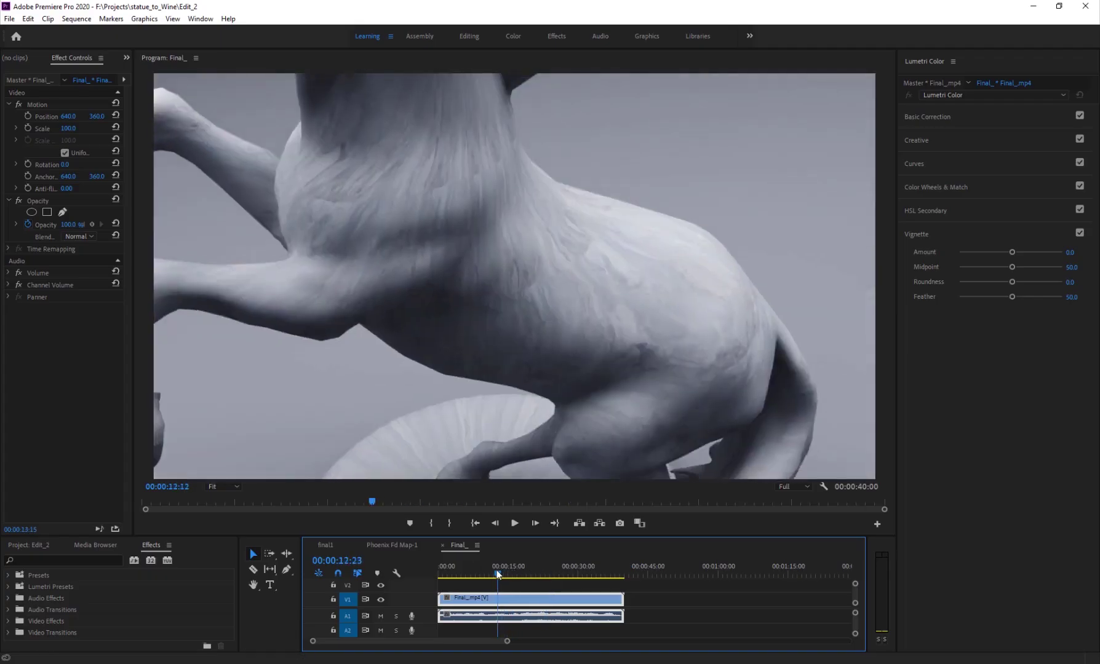
# Step: Scrub the Final_ sequence to 00:00:26:00 in Premiere Pro, and return to the statue scene in 3ds Max at frame 82
pyautogui.moveTo(512, 571); pyautogui.dragTo(559, 574)
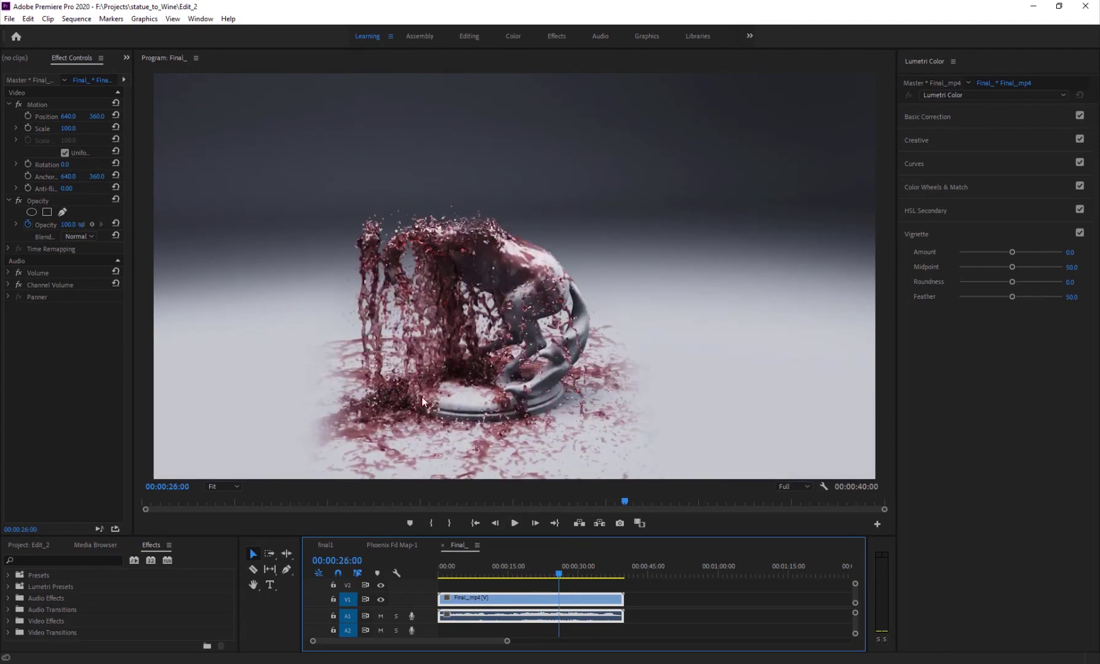
pyautogui.click(302, 633)
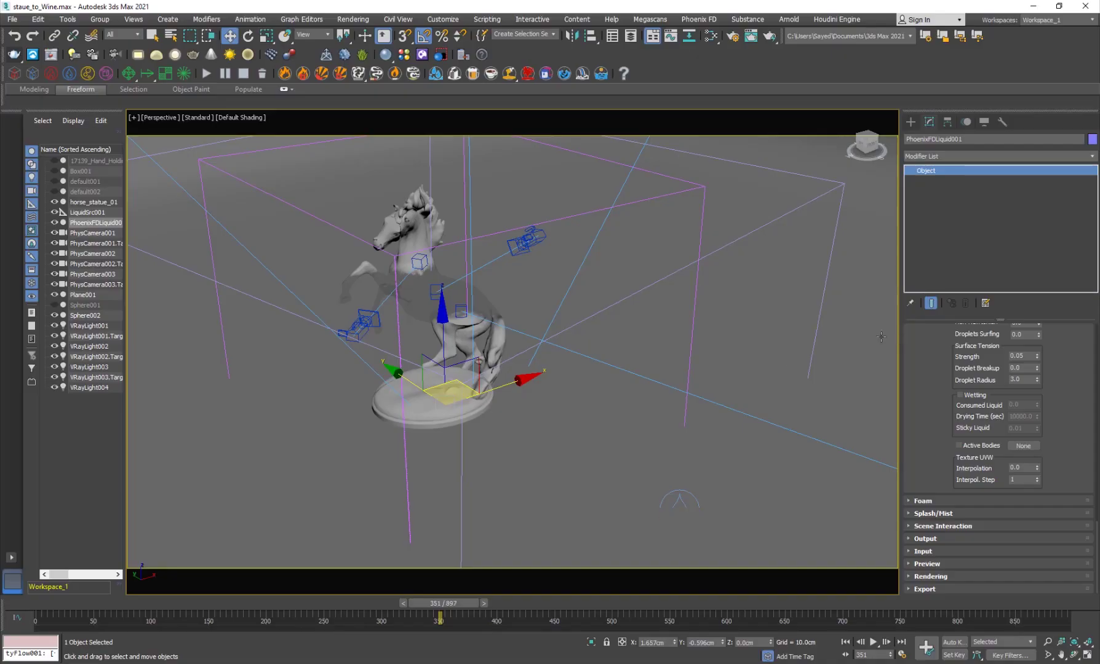
pyautogui.keyDown('alt'); pyautogui.moveTo(462, 487); pyautogui.dragTo(434, 492, button='middle'); pyautogui.keyUp('alt')
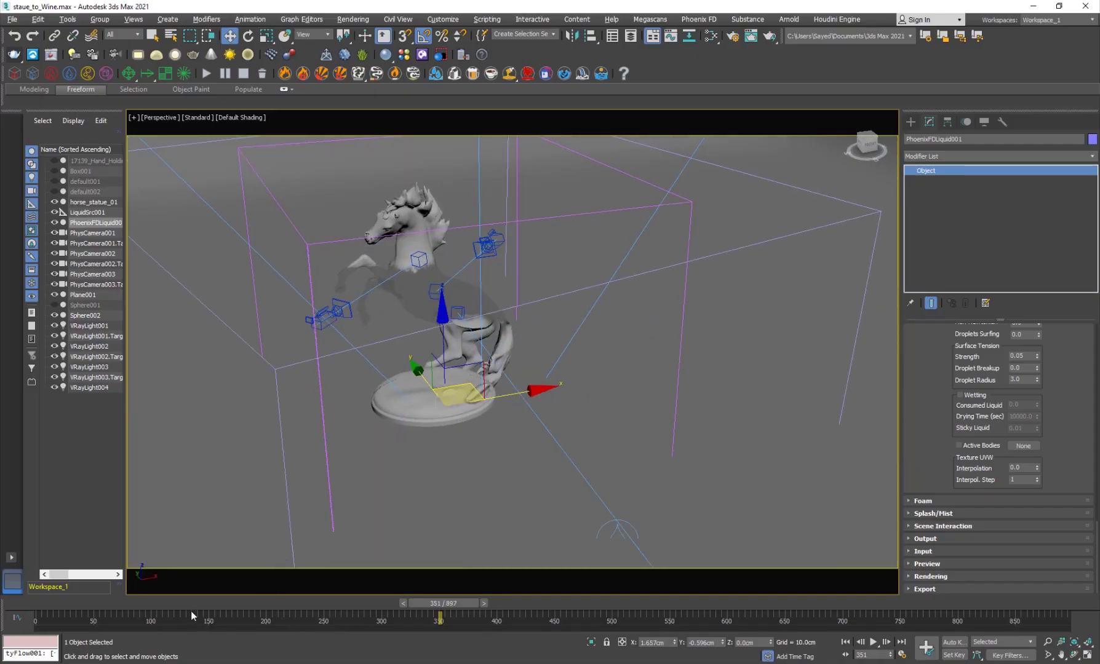
pyautogui.moveTo(191, 611); pyautogui.dragTo(130, 610)
pyautogui.moveTo(399, 304); pyautogui.dragTo(459, 365, button='middle')
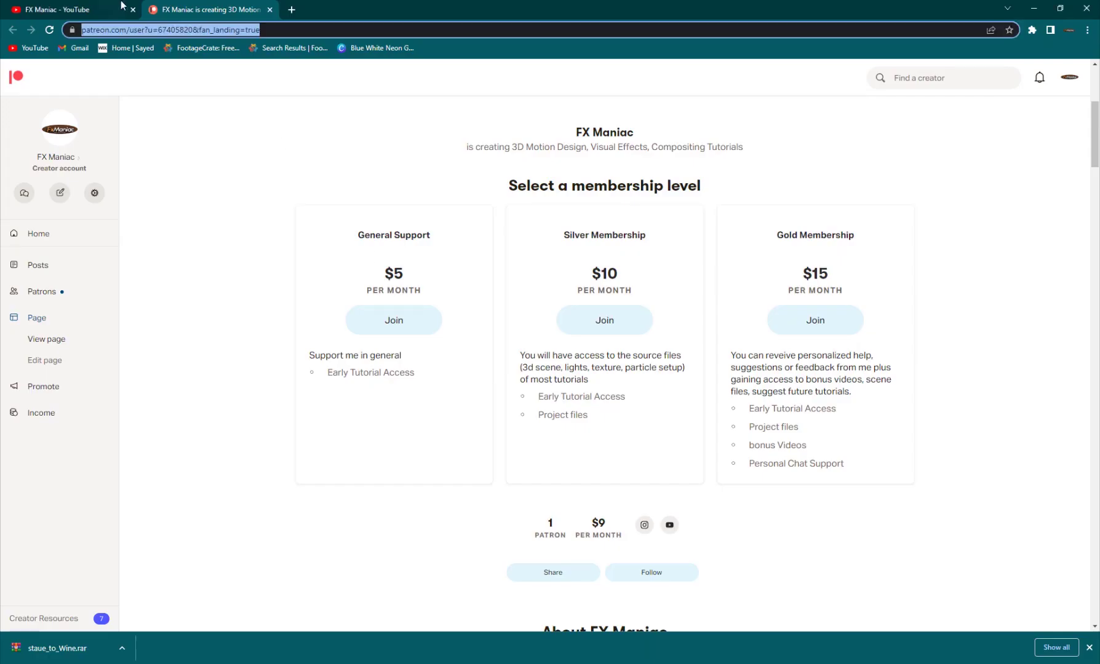
# Step: Switch to the FX Maniac Patreon page in the browser and examine the membership levels and the Statue to Wine project files post
pyautogui.click(59, 9)
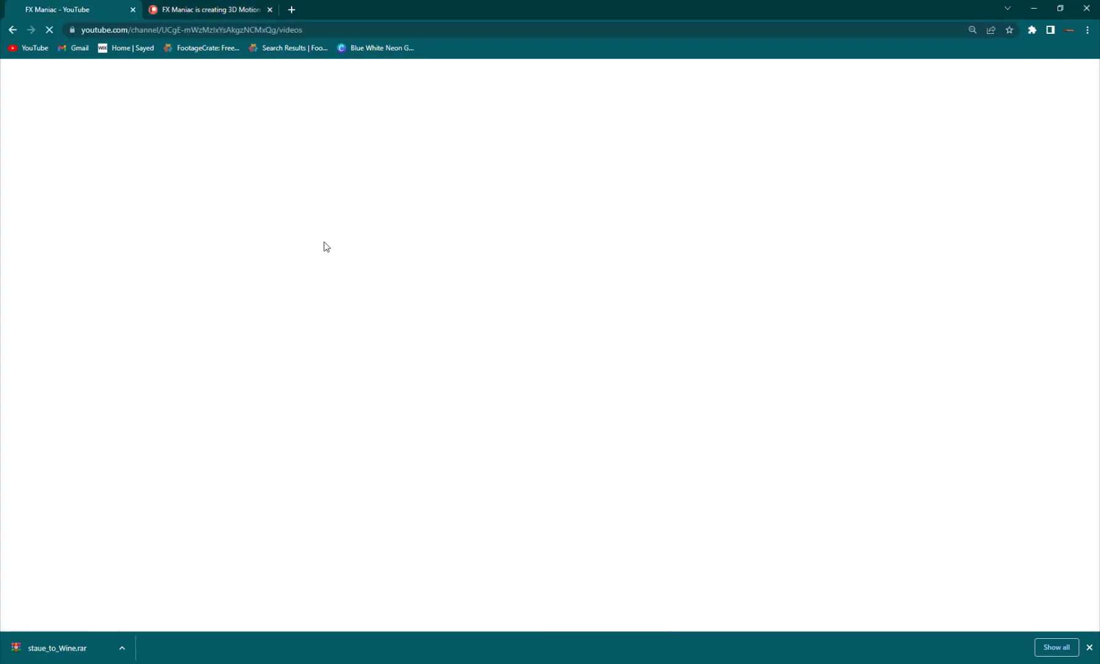
pyautogui.click(199, 3)
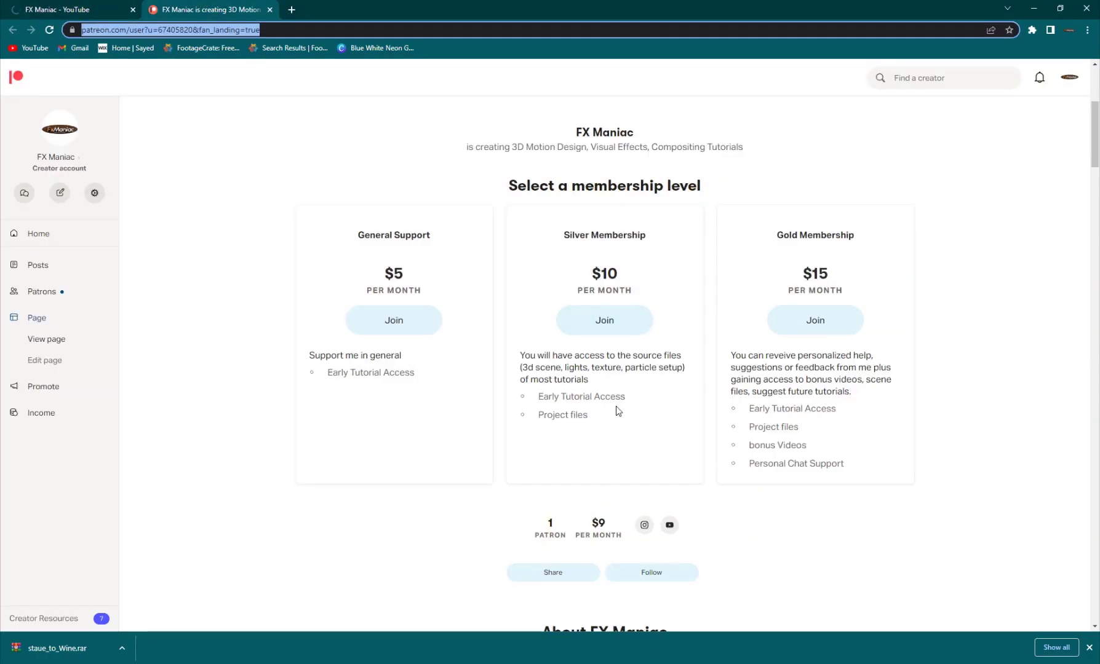
pyautogui.scroll(-5, 618, 411)
pyautogui.scroll(3, 544, 393)
pyautogui.scroll(-3, 643, 400)
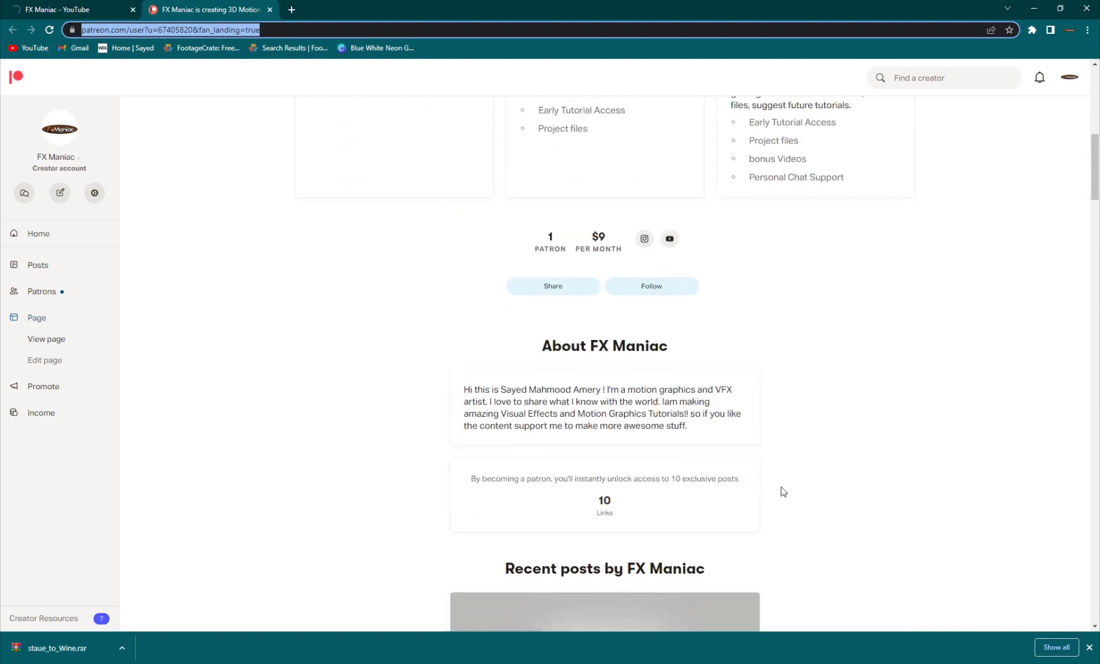
pyautogui.scroll(-5, 451, 466)
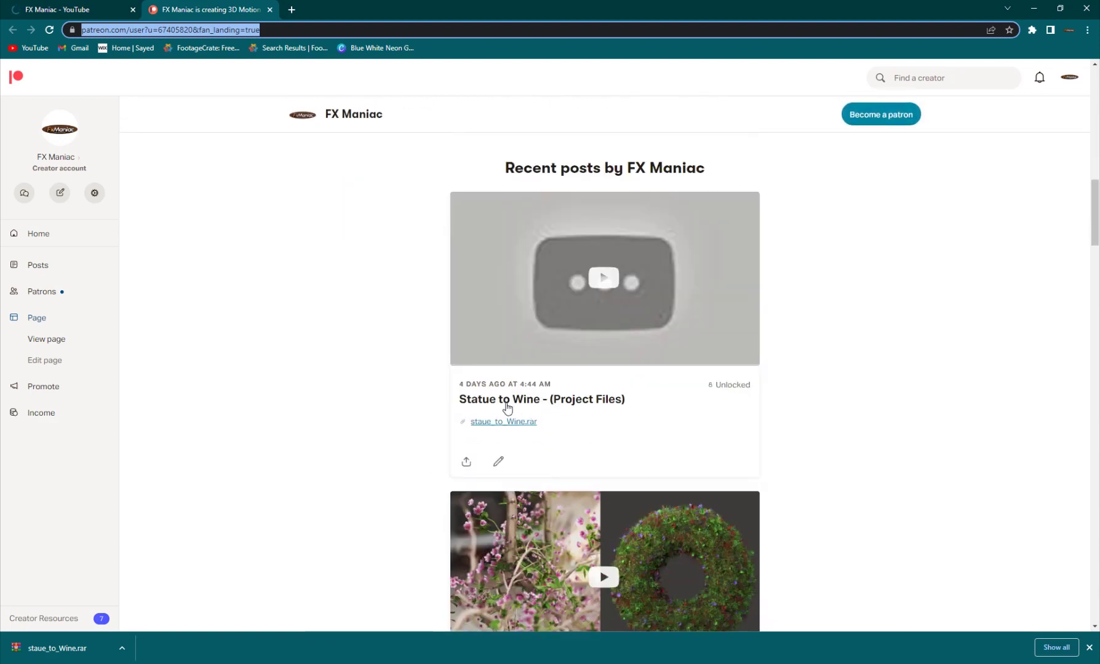
pyautogui.scroll(3, 491, 404)
pyautogui.scroll(7, 566, 391)
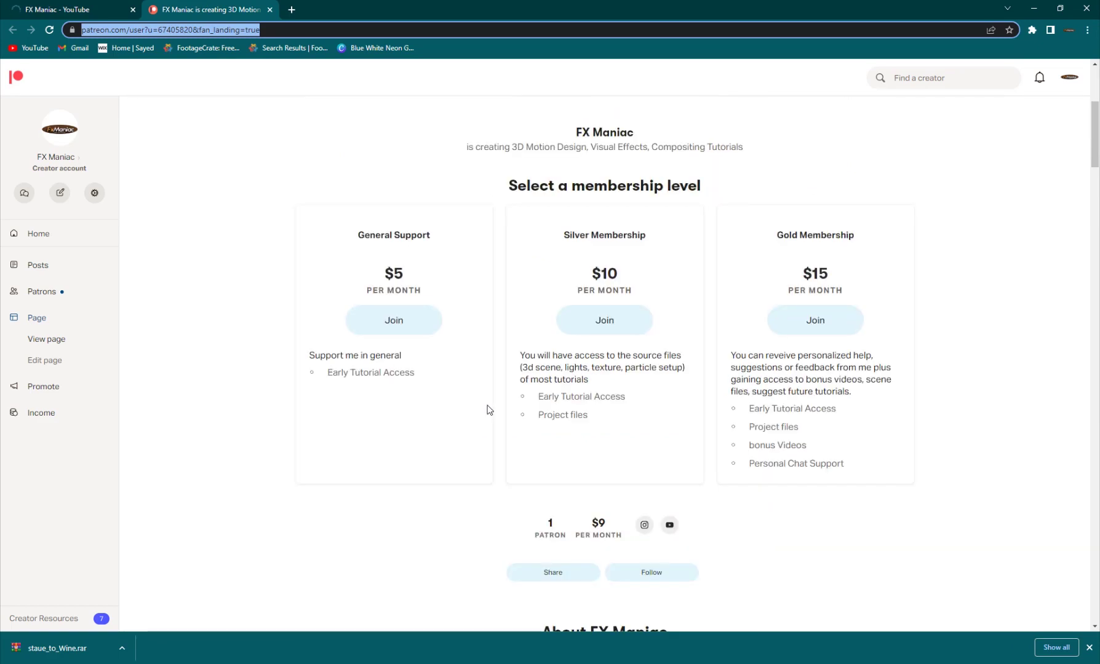
pyautogui.scroll(-5, 408, 354)
pyautogui.scroll(7, 408, 354)
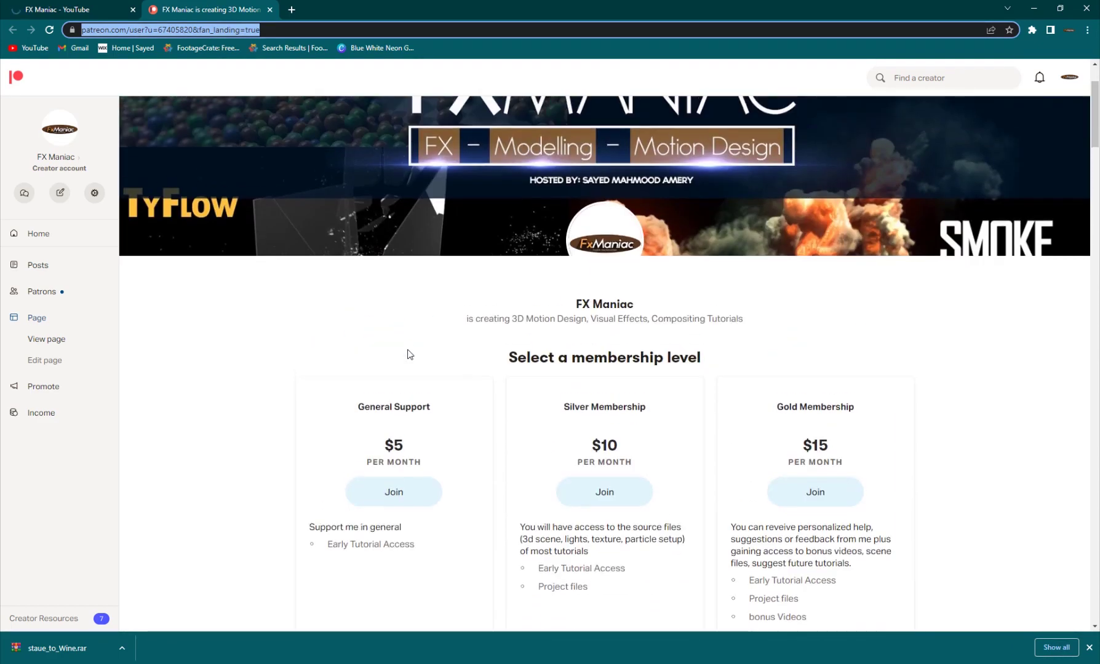